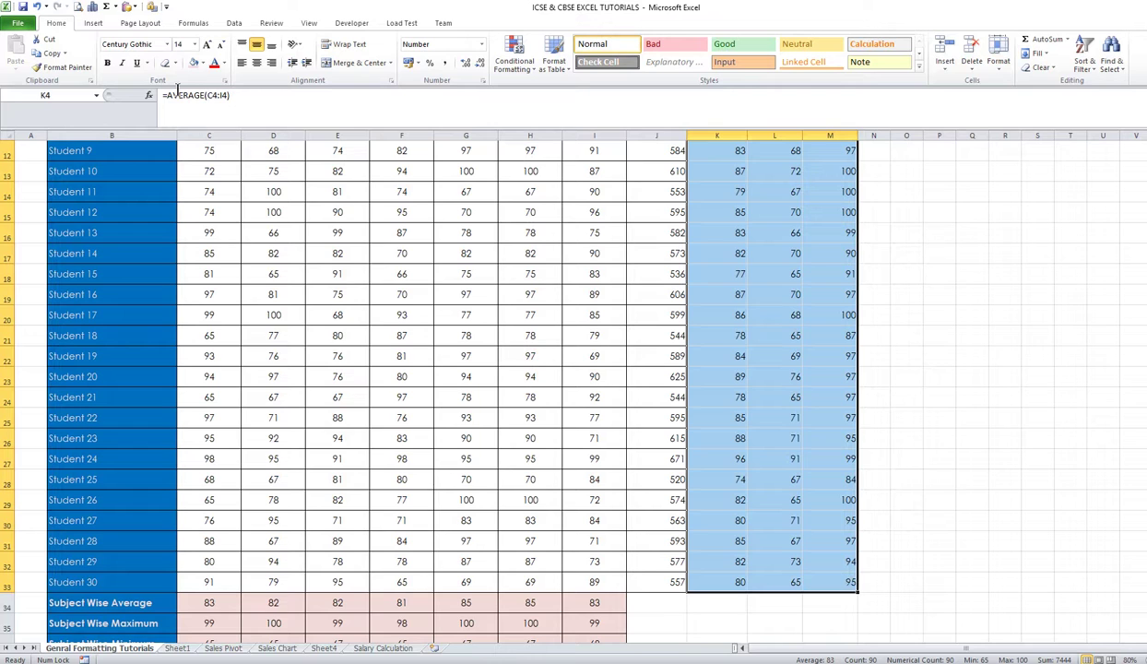
Apply all borders to the Average, Min and Max values in K4:M33
{"action": "left_click", "coordinate": [176, 64]}
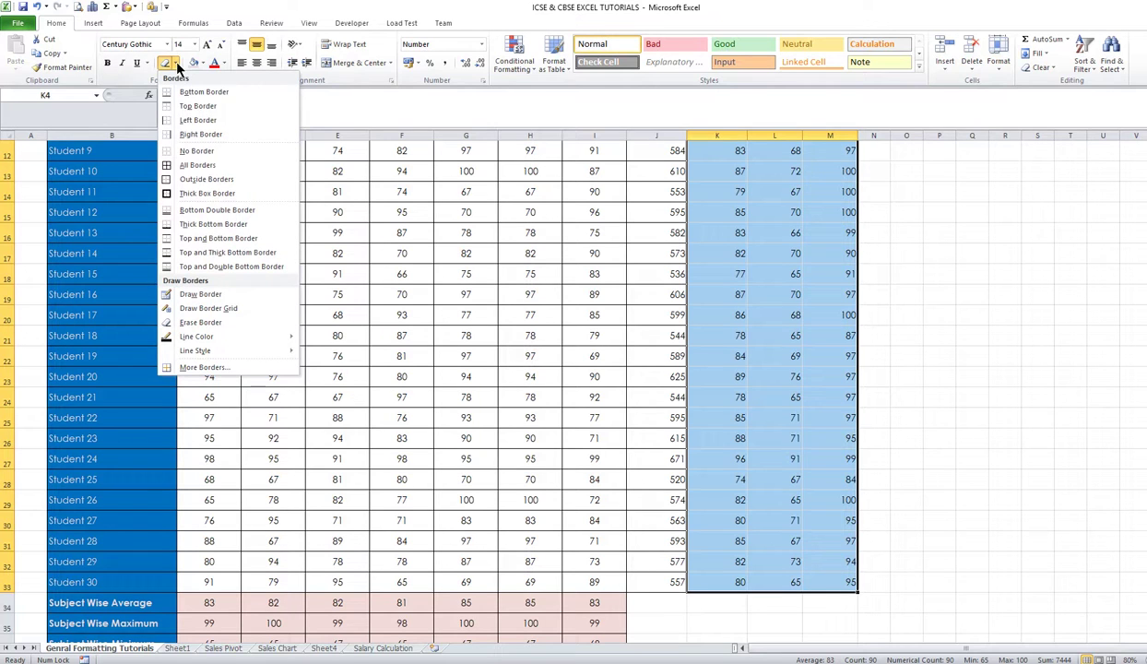
{"action": "left_click", "coordinate": [190, 162]}
{"action": "scroll", "coordinate": [195, 168], "scroll_direction": "up", "scroll_amount": 4}
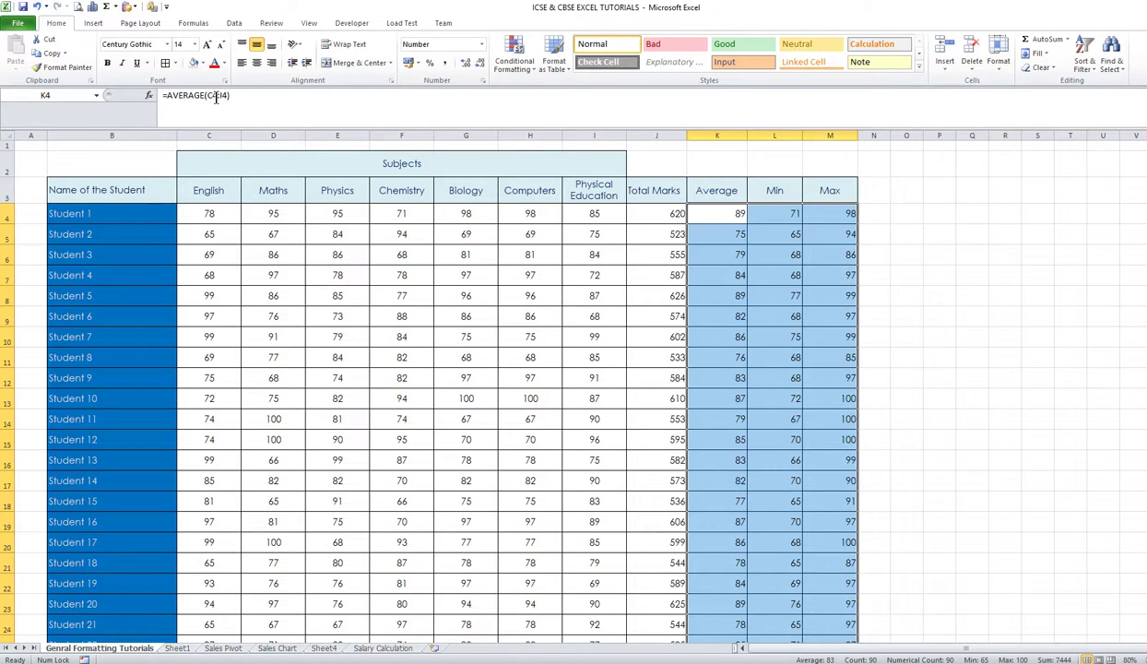
Fill the Average, Min and Max values in K4:M33 with Olive Green, Accent 3, Lighter 80%
{"action": "left_click", "coordinate": [204, 62]}
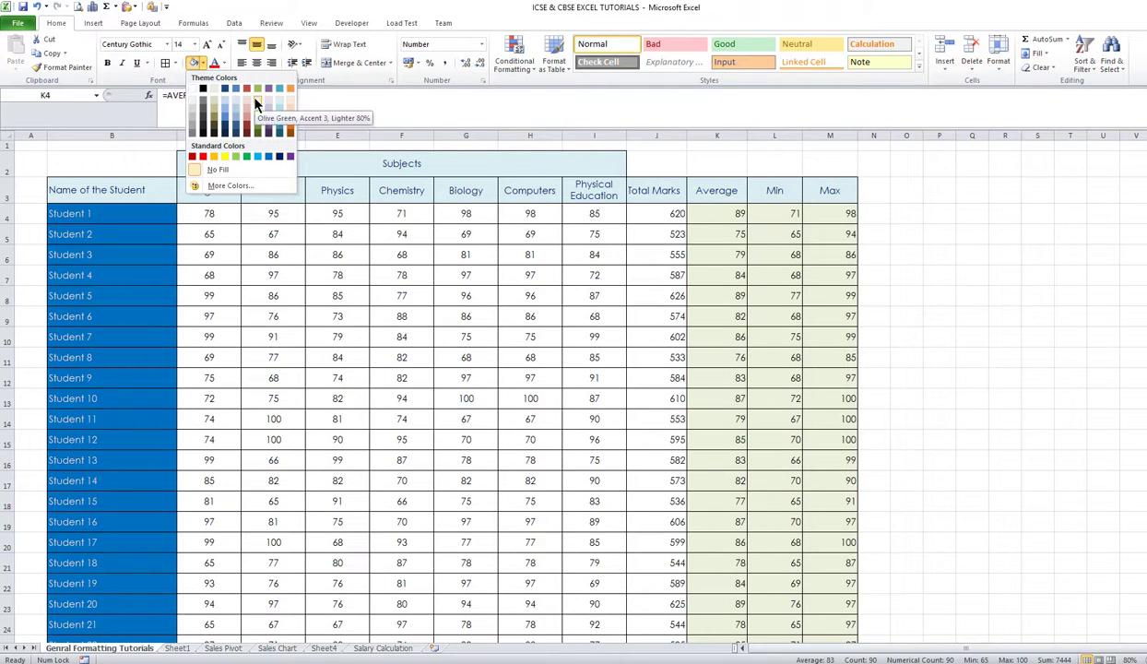
{"action": "left_click", "coordinate": [242, 103]}
{"action": "scroll", "coordinate": [423, 500], "scroll_direction": "down", "scroll_amount": 3}
{"action": "scroll", "coordinate": [424, 500], "scroll_direction": "down", "scroll_amount": 1}
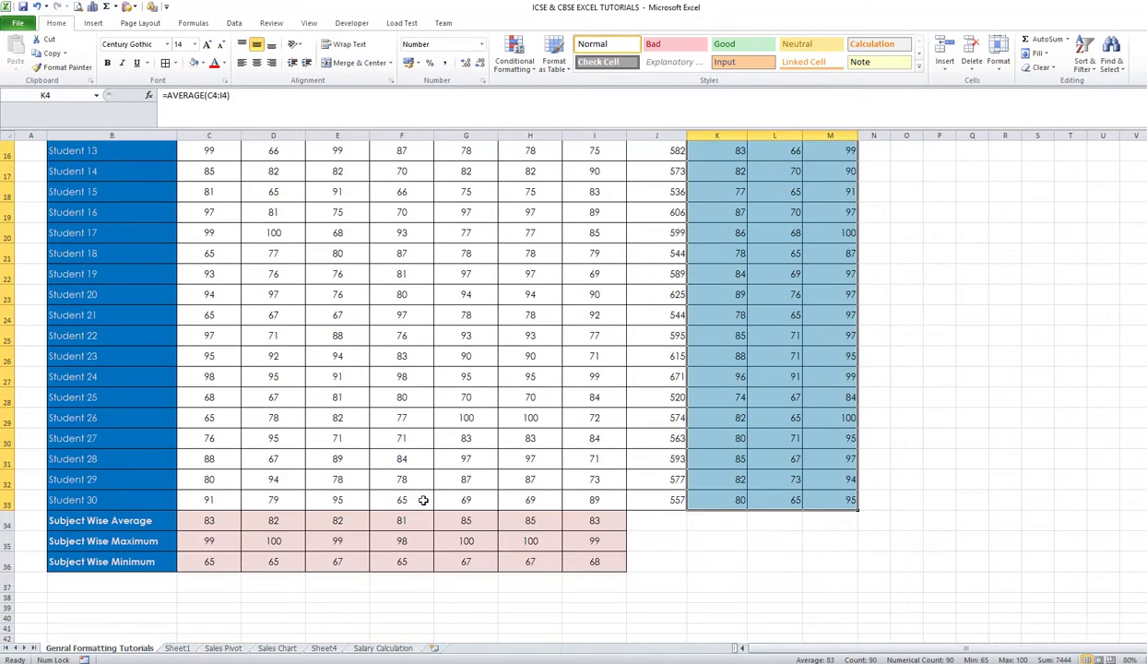
{"action": "scroll", "coordinate": [722, 487], "scroll_direction": "up", "scroll_amount": 4}
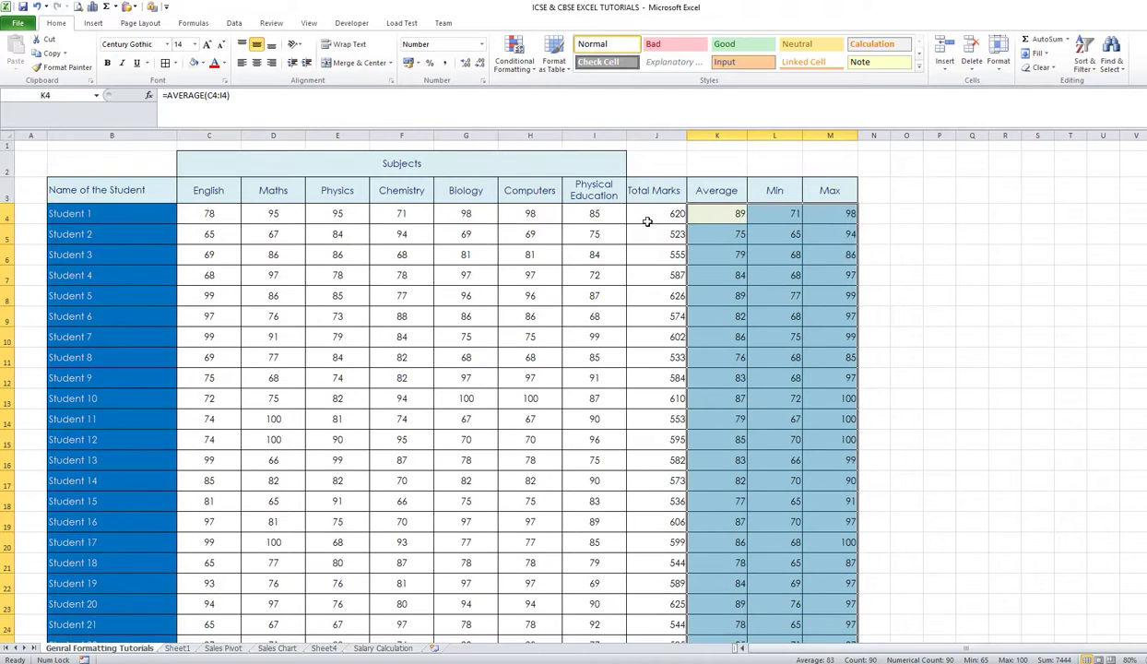
Fill the Total Marks values in J4:J33 with the lightest orange theme colour and centre them horizontally
{"action": "left_click_drag", "start_coordinate": [649, 219], "coordinate": [676, 584]}
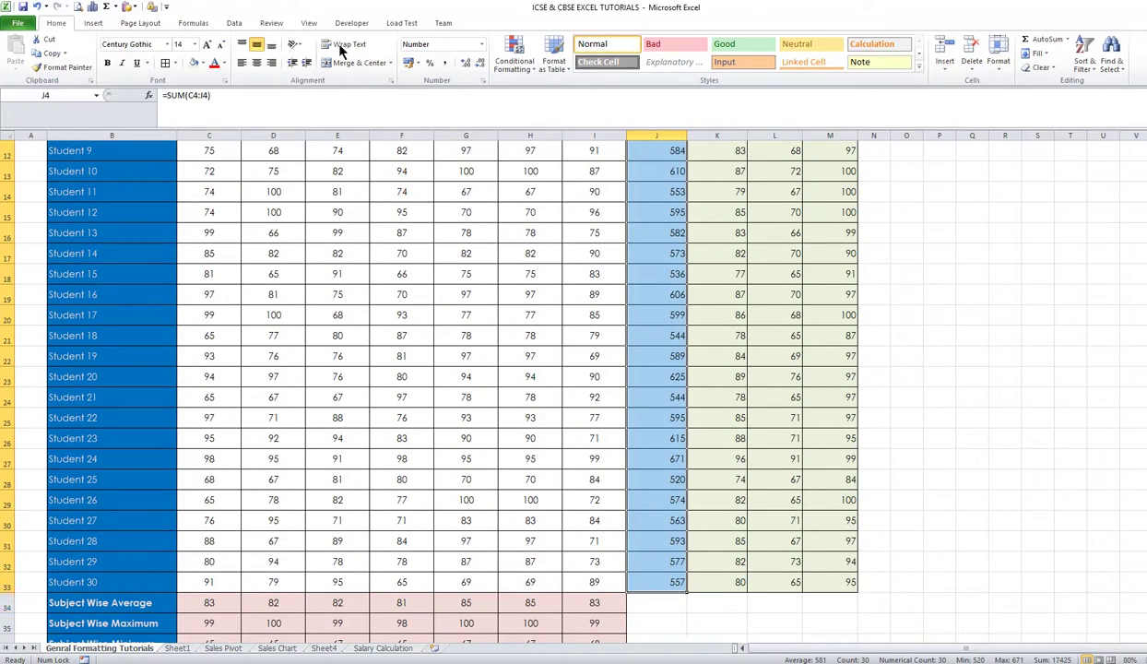
{"action": "left_click", "coordinate": [203, 63]}
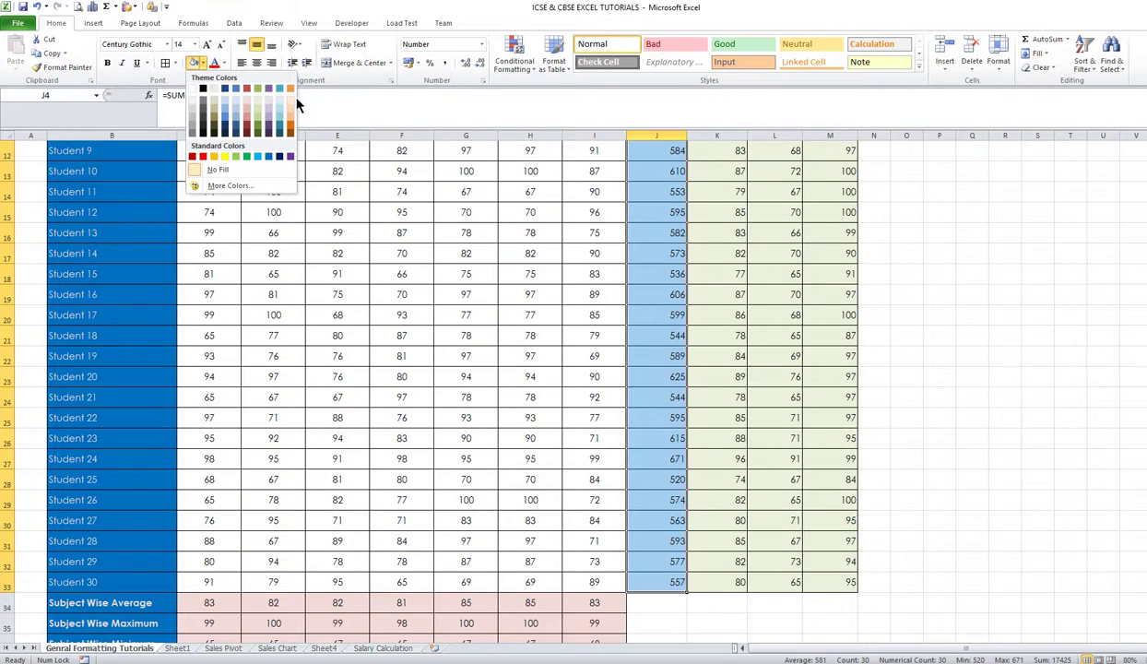
{"action": "left_click", "coordinate": [290, 102]}
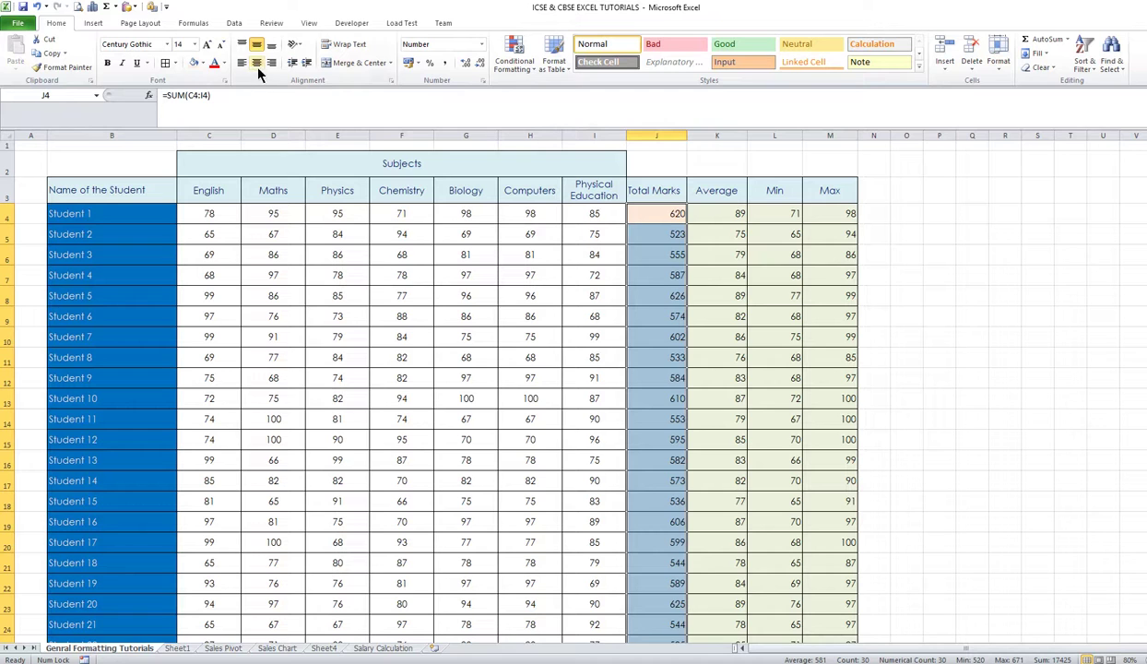
Centre the Average, Min and Max values in K4:M33 horizontally
{"action": "left_click_drag", "start_coordinate": [697, 214], "coordinate": [821, 572]}
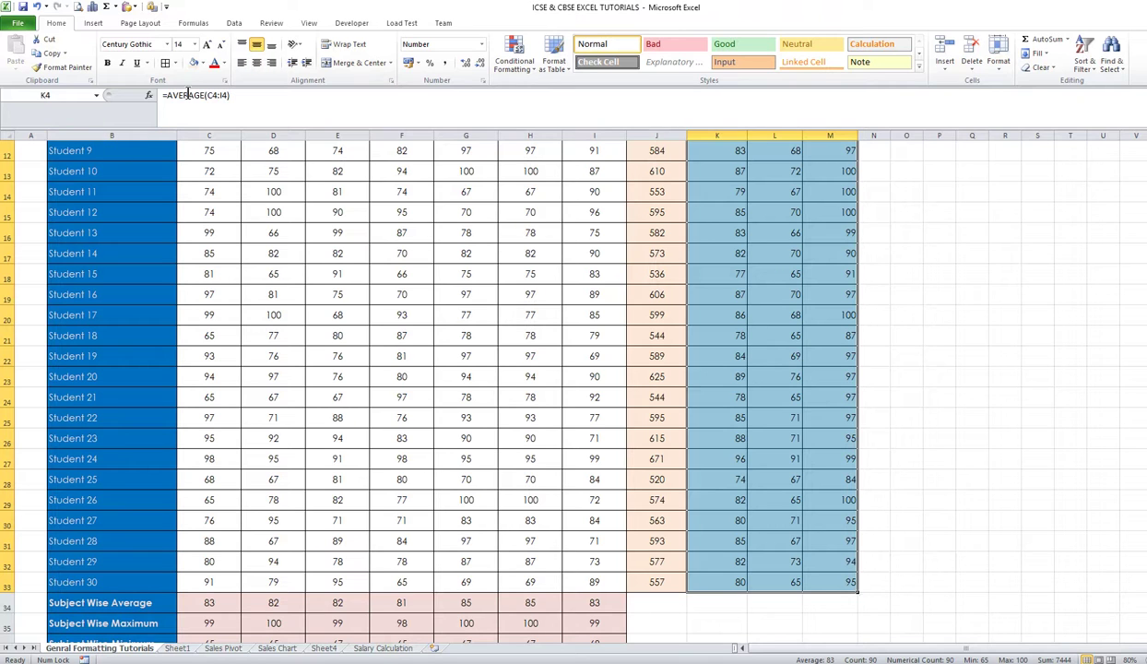
{"action": "left_click", "coordinate": [254, 62]}
{"action": "scroll", "coordinate": [775, 420], "scroll_direction": "up", "scroll_amount": 4}
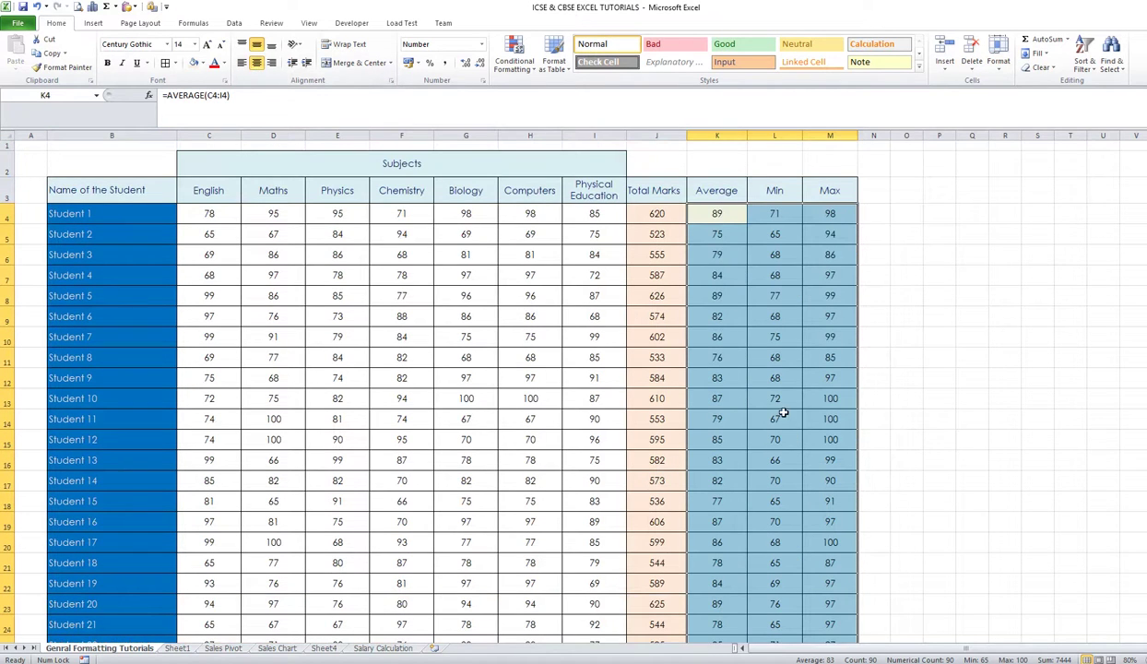
{"action": "scroll", "coordinate": [779, 424], "scroll_direction": "down", "scroll_amount": 5}
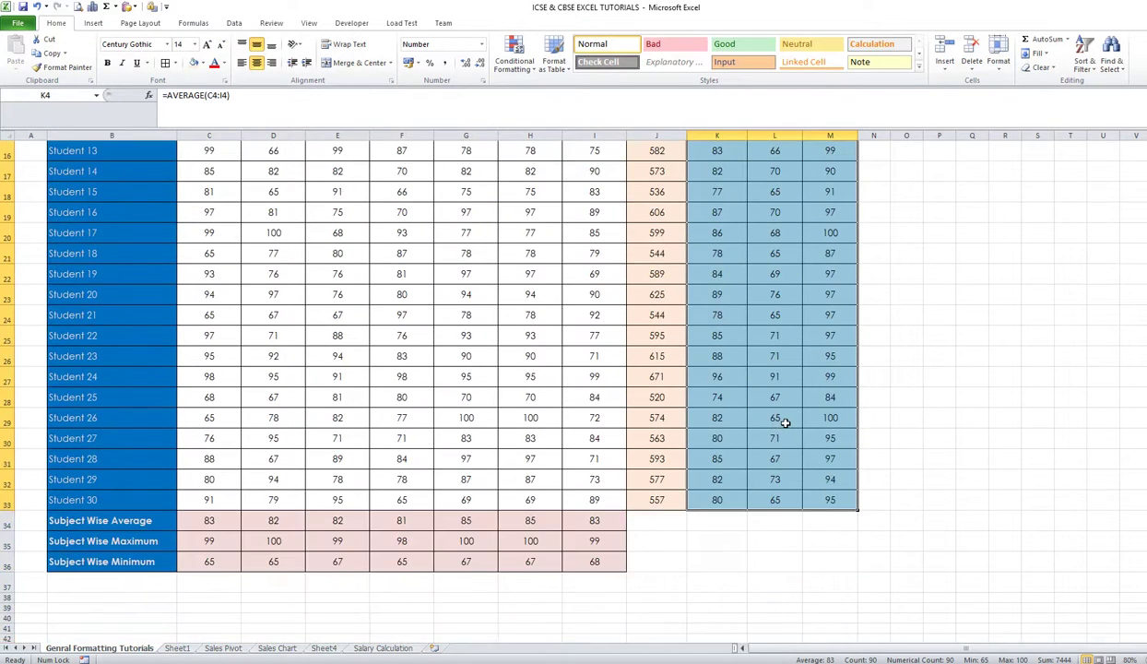
{"action": "scroll", "coordinate": [785, 422], "scroll_direction": "up", "scroll_amount": 5}
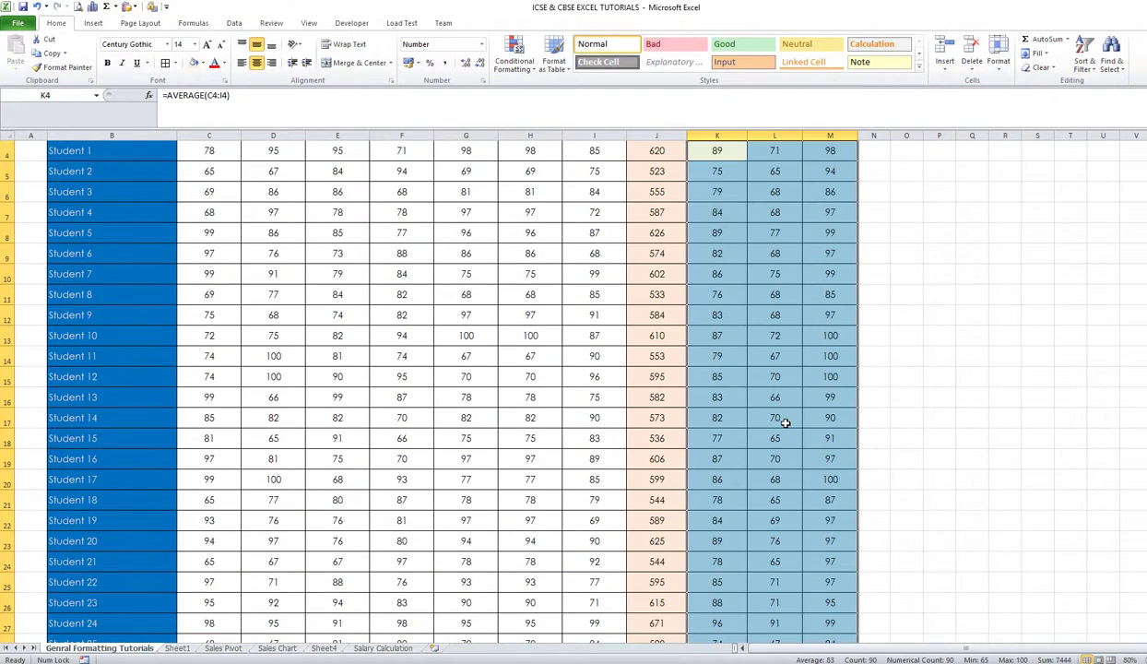
{"action": "scroll", "coordinate": [784, 422], "scroll_direction": "down", "scroll_amount": 4}
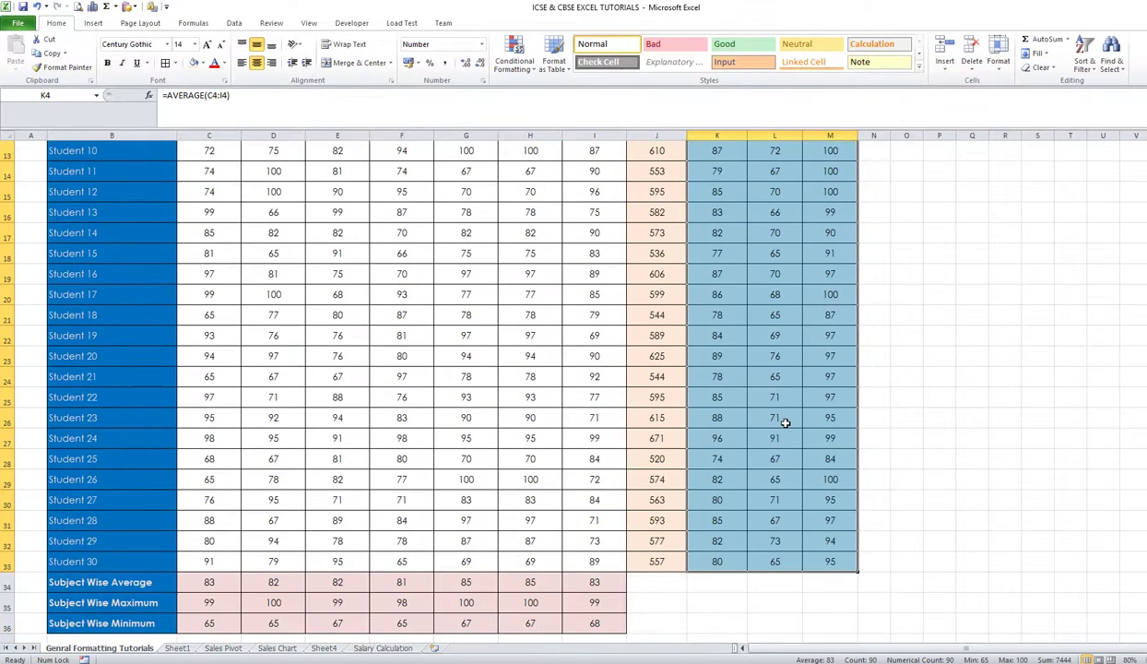
{"action": "scroll", "coordinate": [785, 422], "scroll_direction": "up", "scroll_amount": 4}
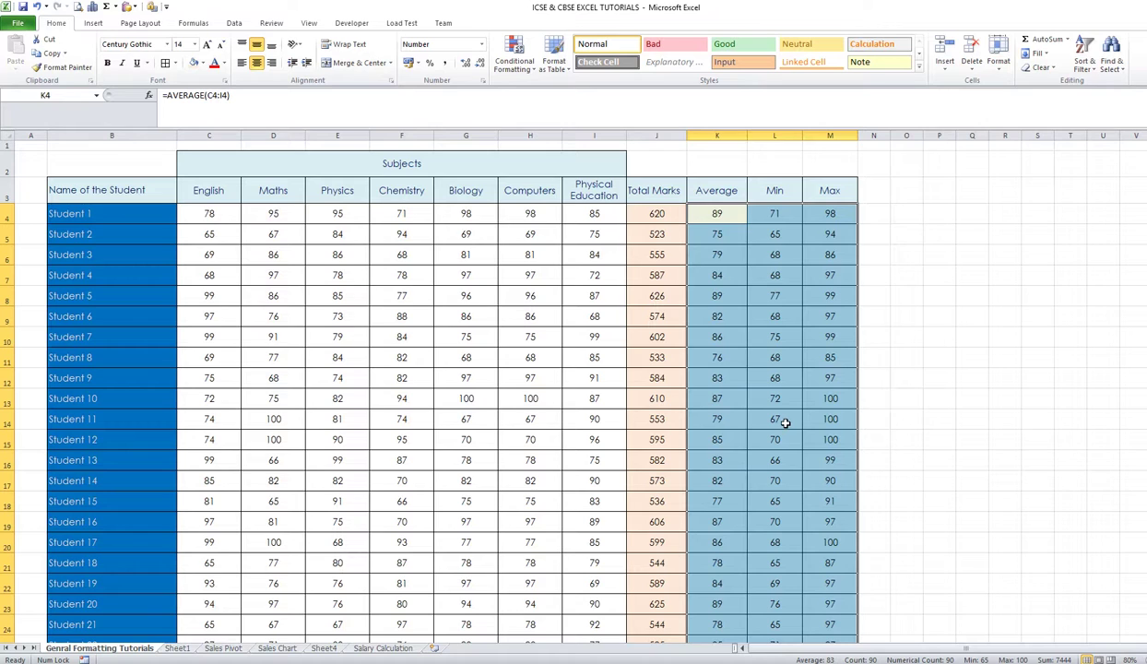
Insert a 2-D clustered bar chart from the student marks table and enlarge it to cover most of the visible sheet
{"action": "left_click", "coordinate": [533, 397]}
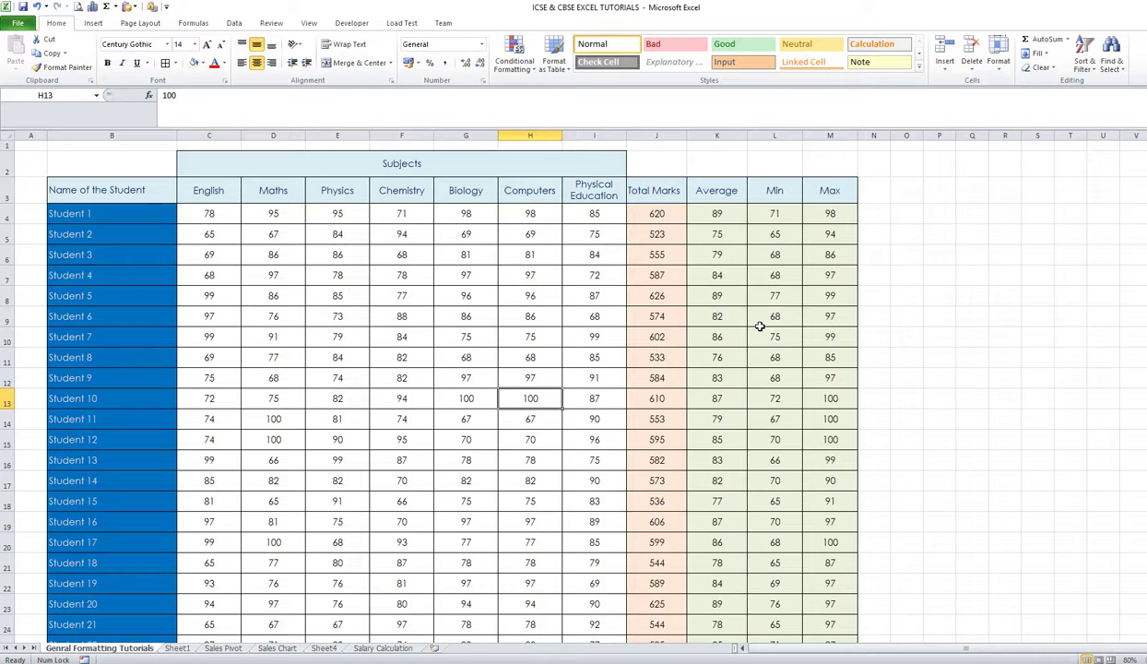
{"action": "left_click", "coordinate": [758, 366]}
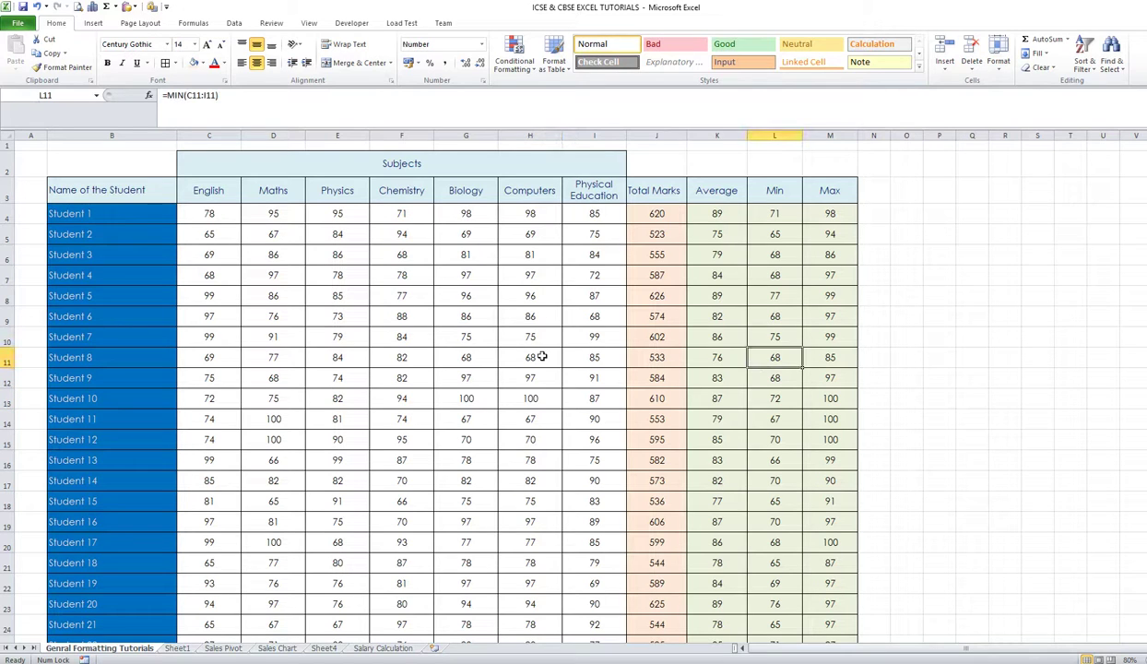
{"action": "left_click", "coordinate": [94, 24]}
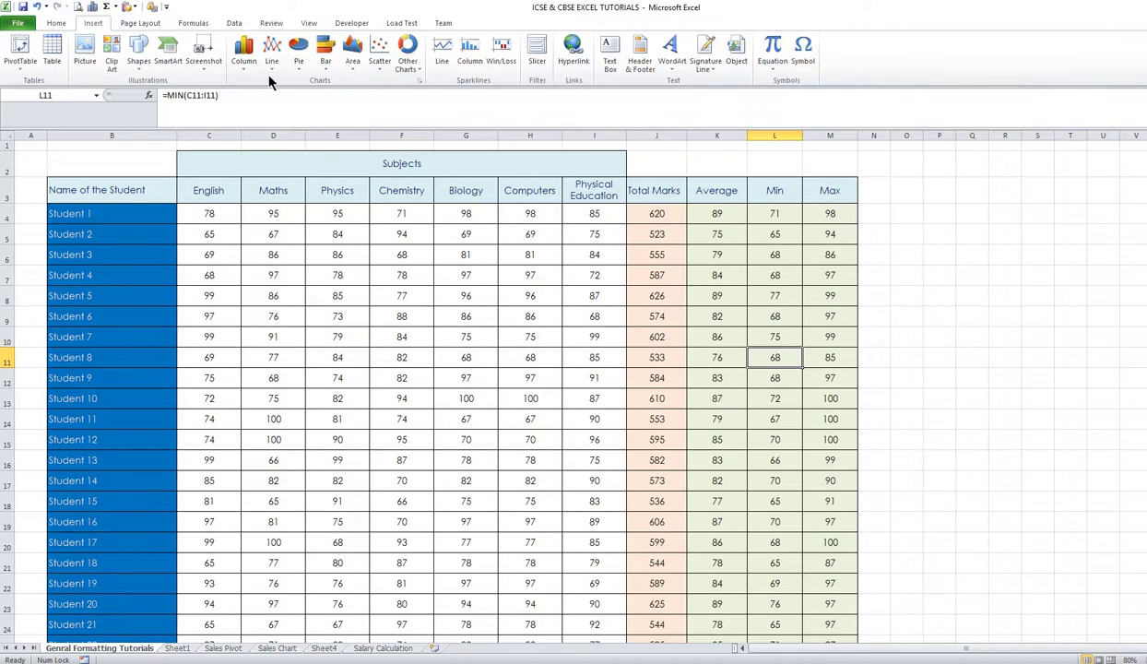
{"action": "left_click", "coordinate": [318, 64]}
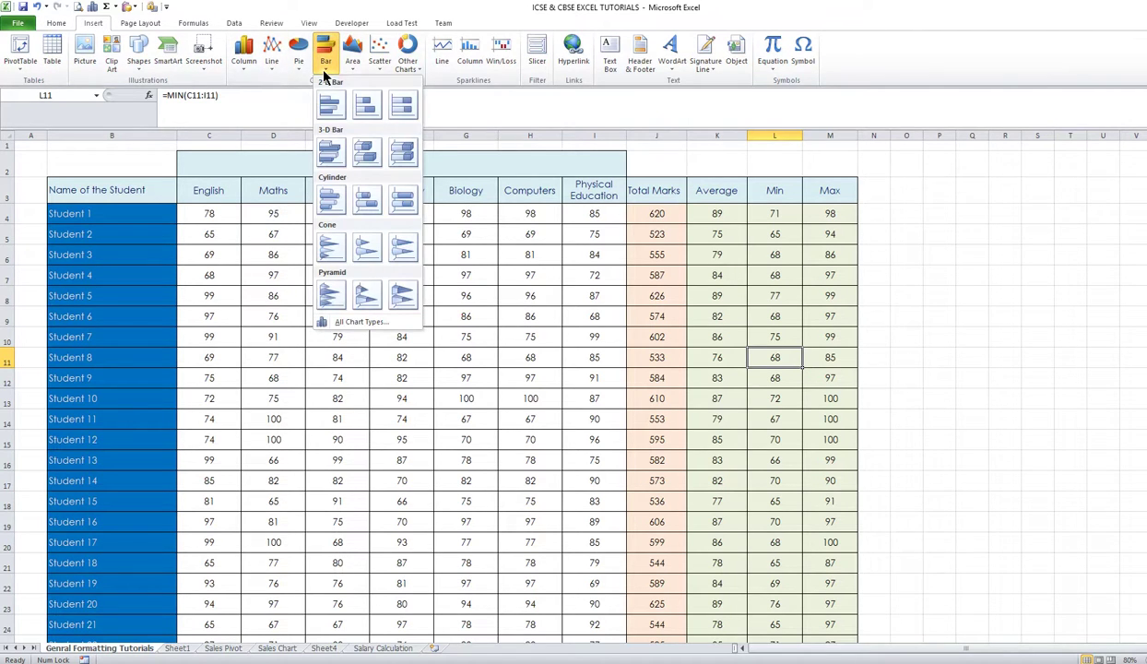
{"action": "left_click", "coordinate": [331, 104]}
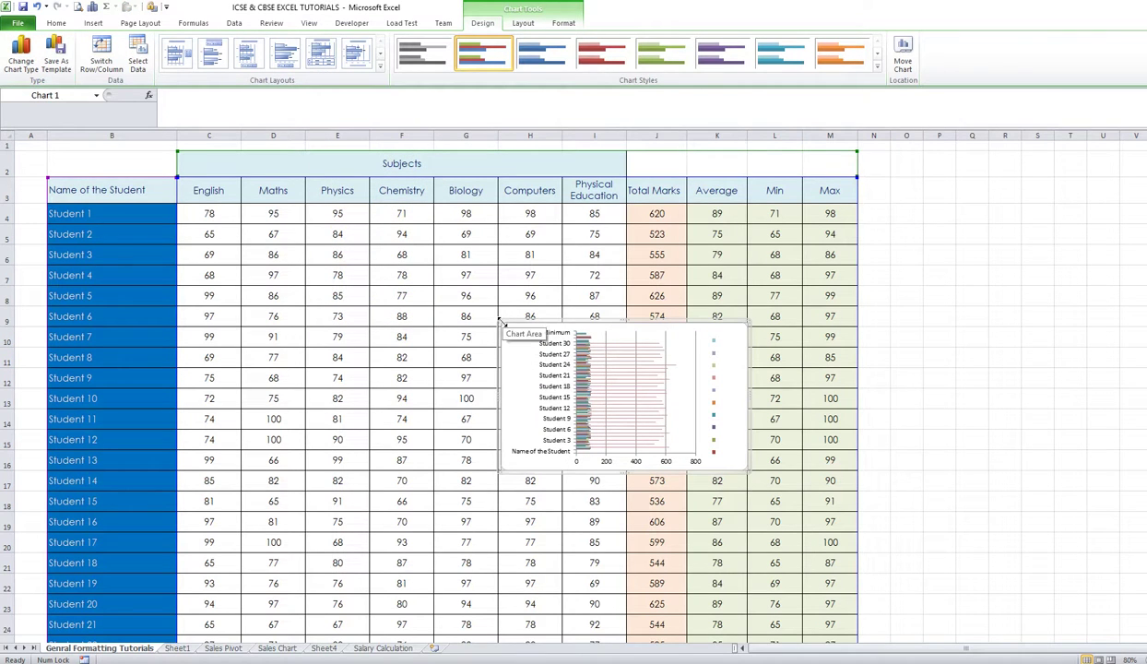
{"action": "left_click_drag", "start_coordinate": [504, 325], "coordinate": [219, 157]}
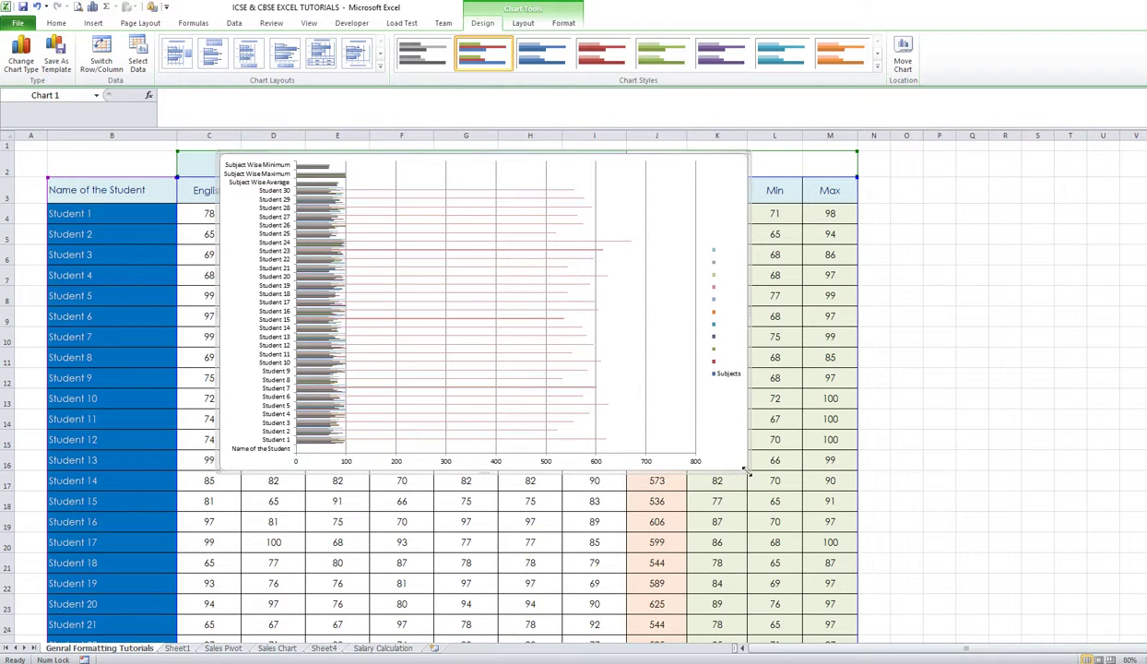
{"action": "left_click_drag", "start_coordinate": [745, 470], "coordinate": [953, 636]}
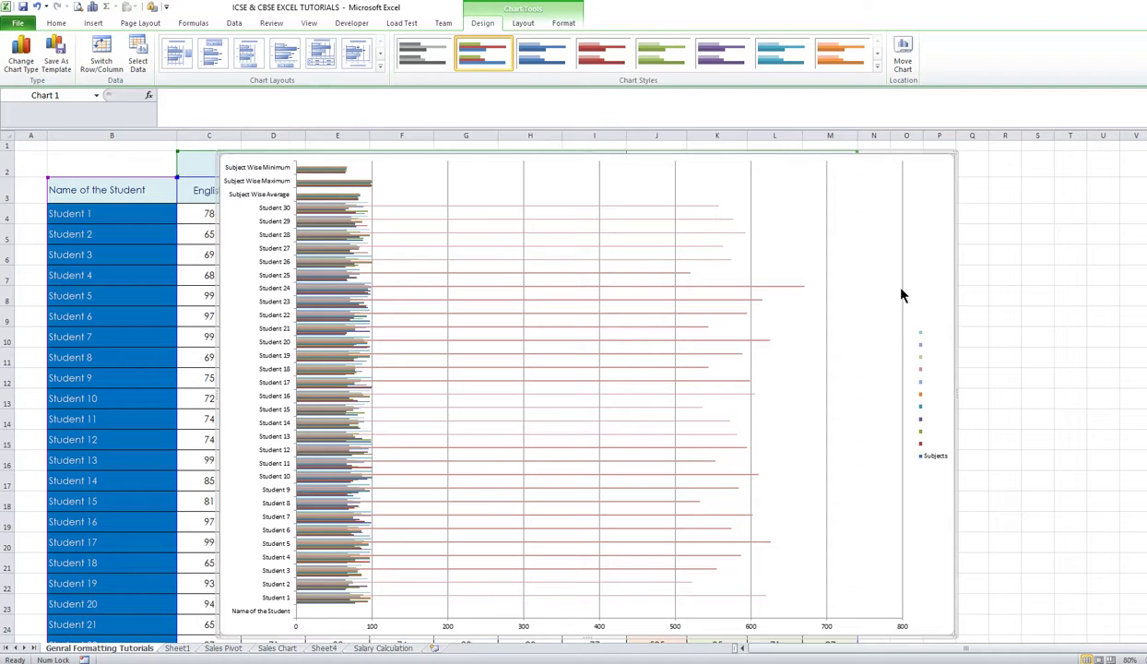
{"action": "right_click", "coordinate": [918, 215]}
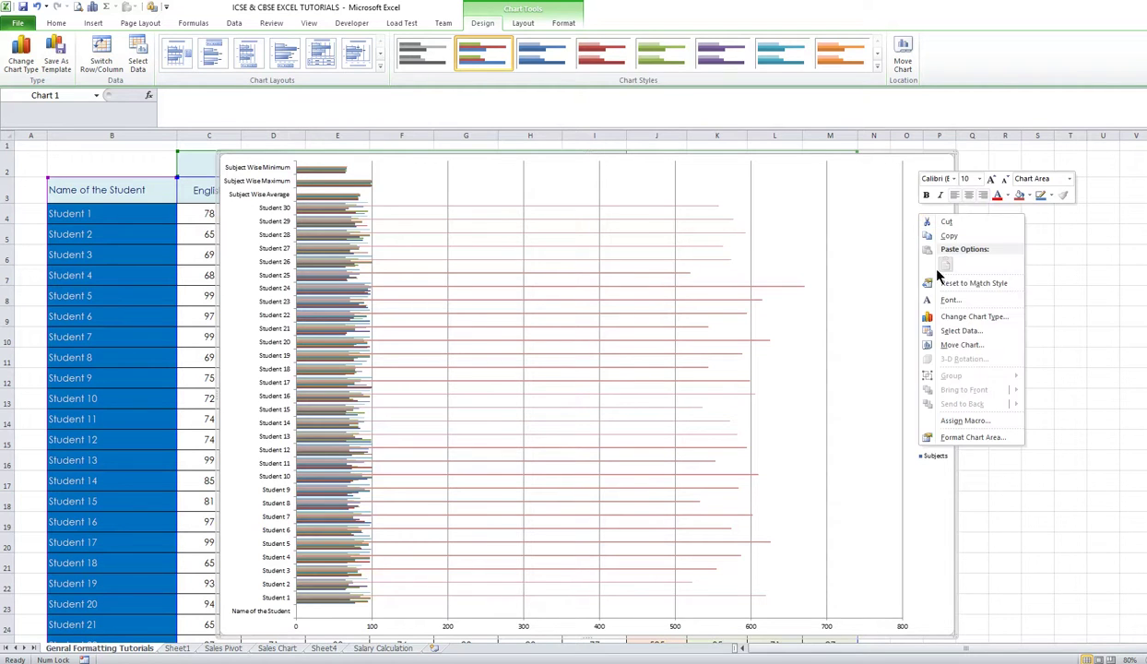
{"action": "left_click", "coordinate": [959, 317]}
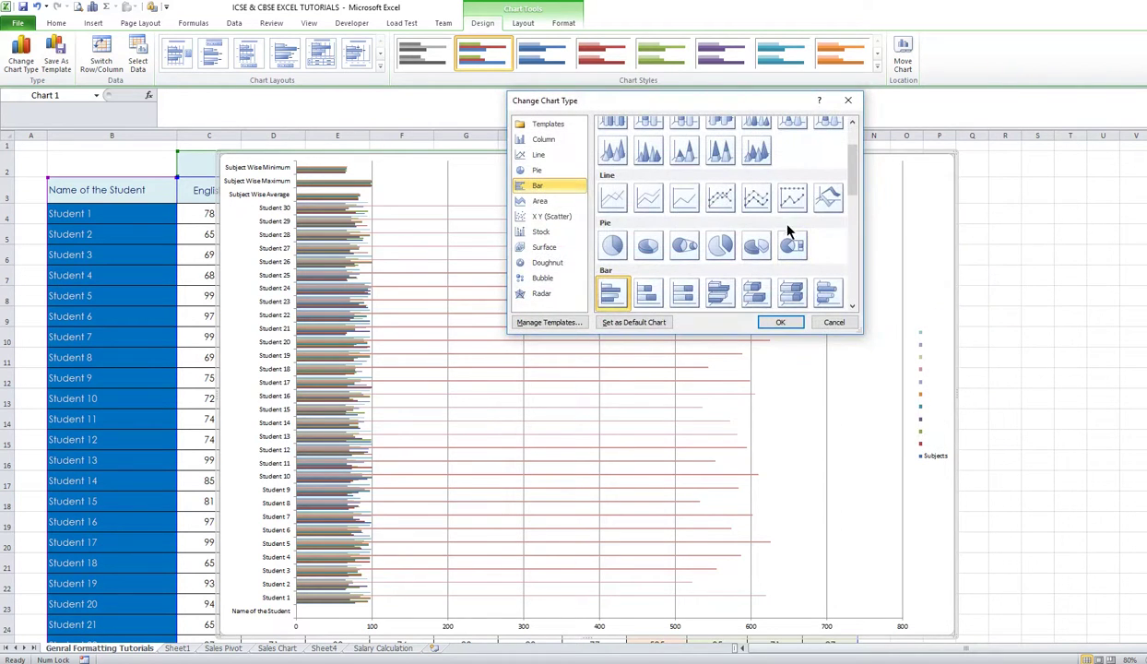
{"action": "left_click", "coordinate": [832, 323]}
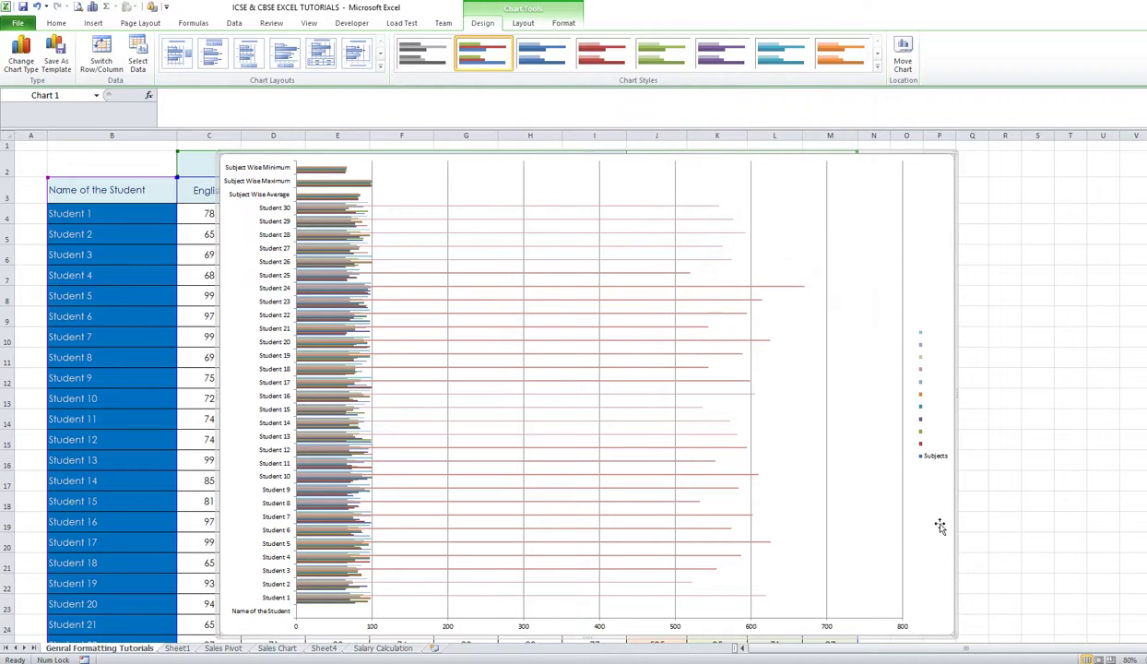
Remove all the existing series from the bar chart's data source
{"action": "right_click", "coordinate": [922, 626]}
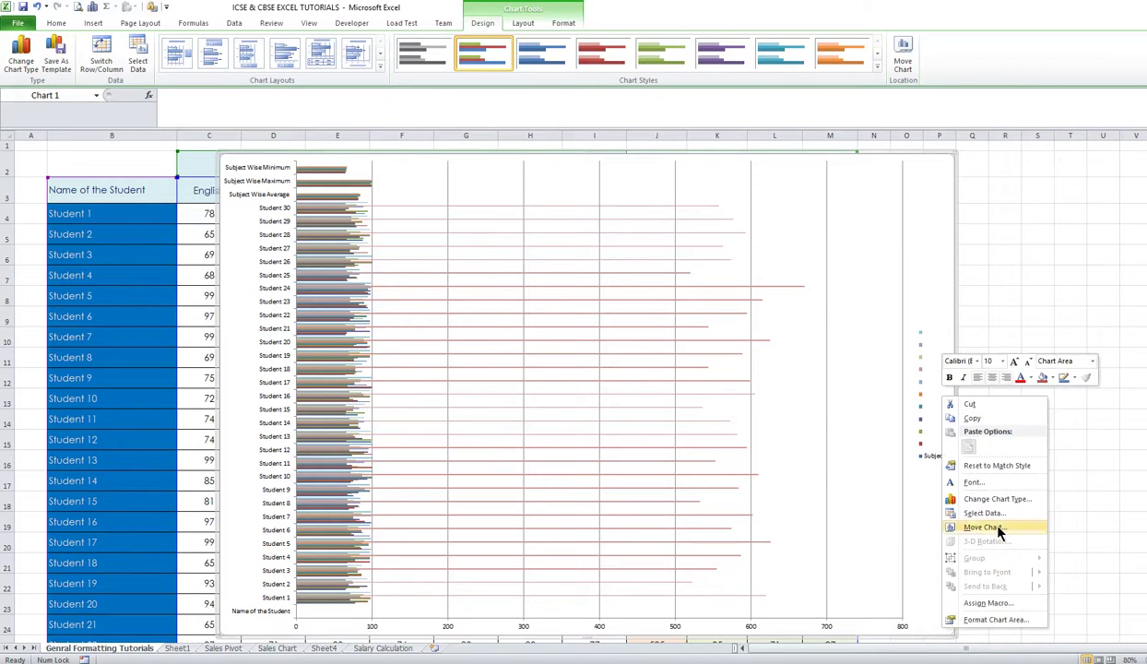
{"action": "left_click", "coordinate": [968, 510]}
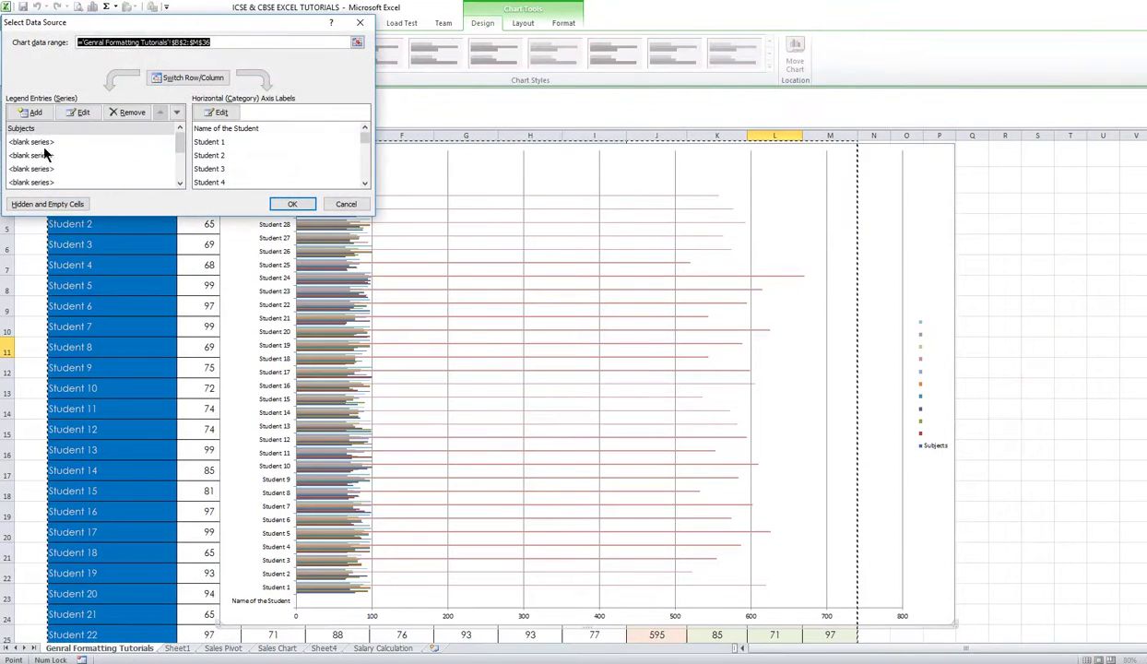
{"action": "left_click", "coordinate": [129, 111]}
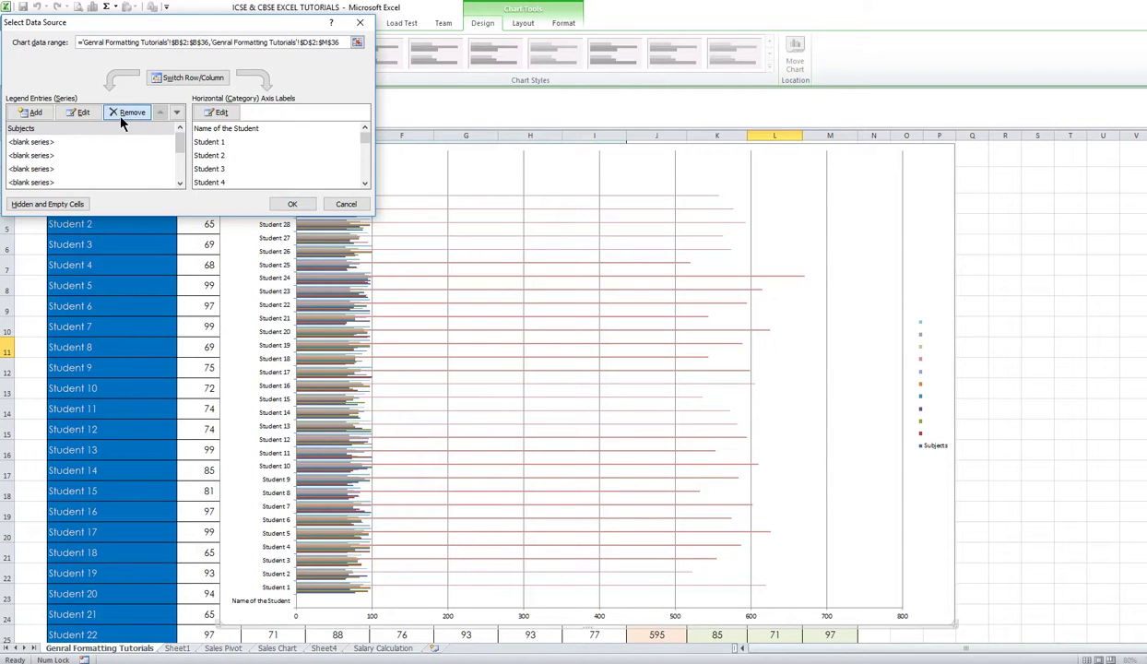
{"action": "left_click", "coordinate": [120, 118]}
{"action": "left_click", "coordinate": [121, 118]}
{"action": "left_click", "coordinate": [121, 118]}
{"action": "left_click", "coordinate": [125, 112]}
{"action": "left_click", "coordinate": [124, 112]}
{"action": "left_click", "coordinate": [130, 113]}
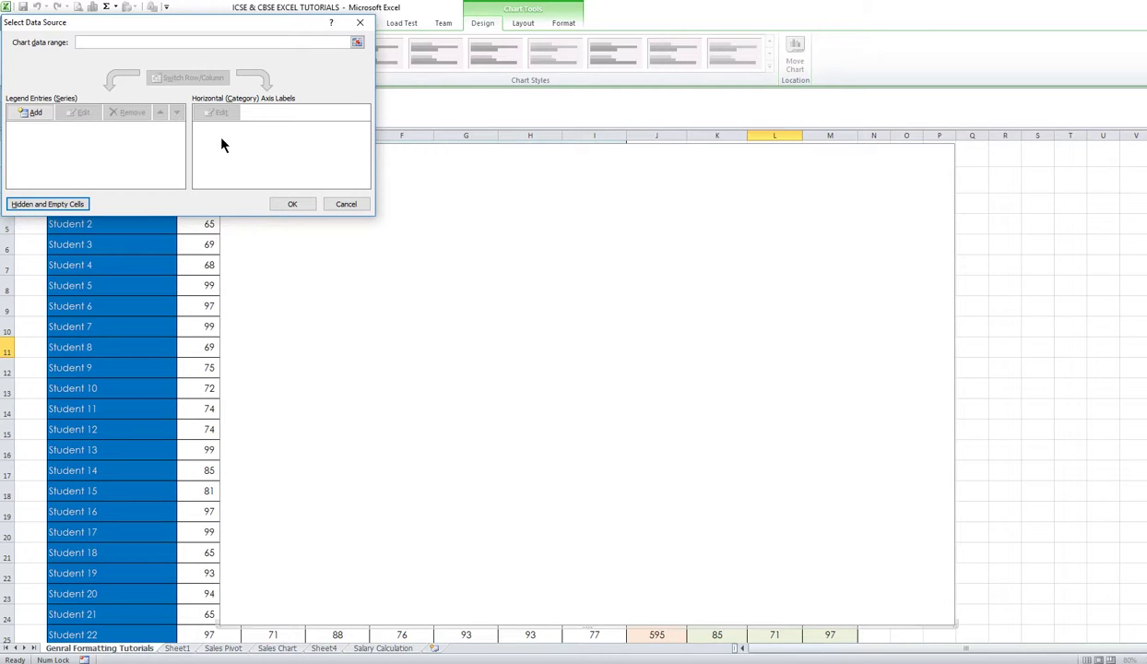
Try to add a chart series named from the English header in C3, and close the data source settings without applying them
{"action": "left_click", "coordinate": [22, 112]}
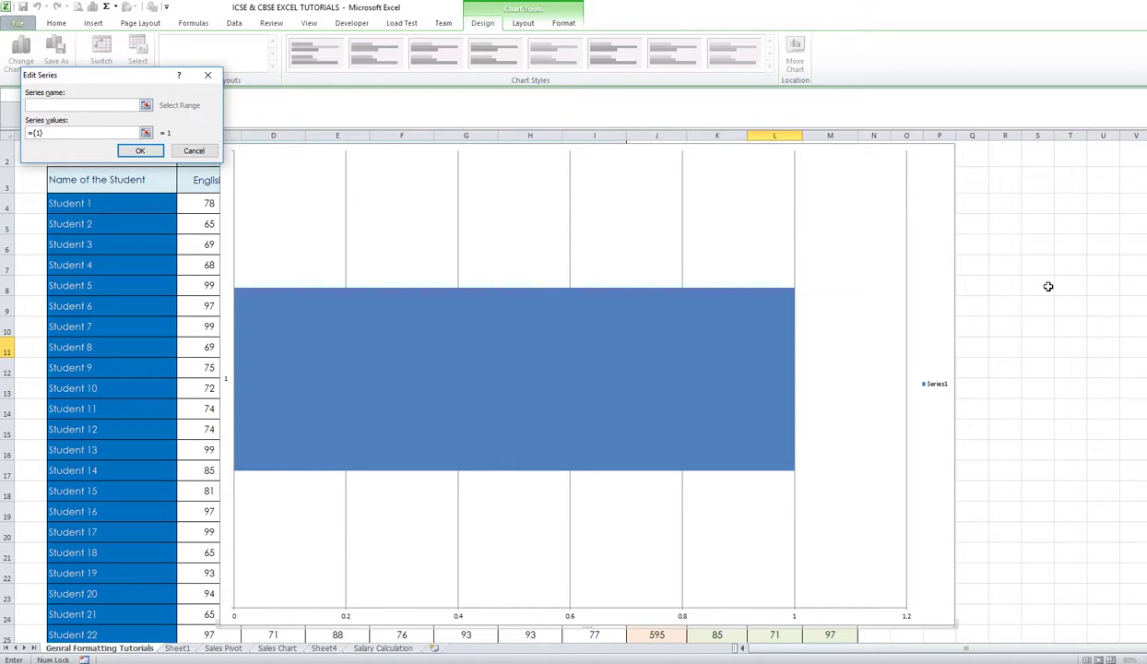
{"action": "left_click", "coordinate": [146, 106]}
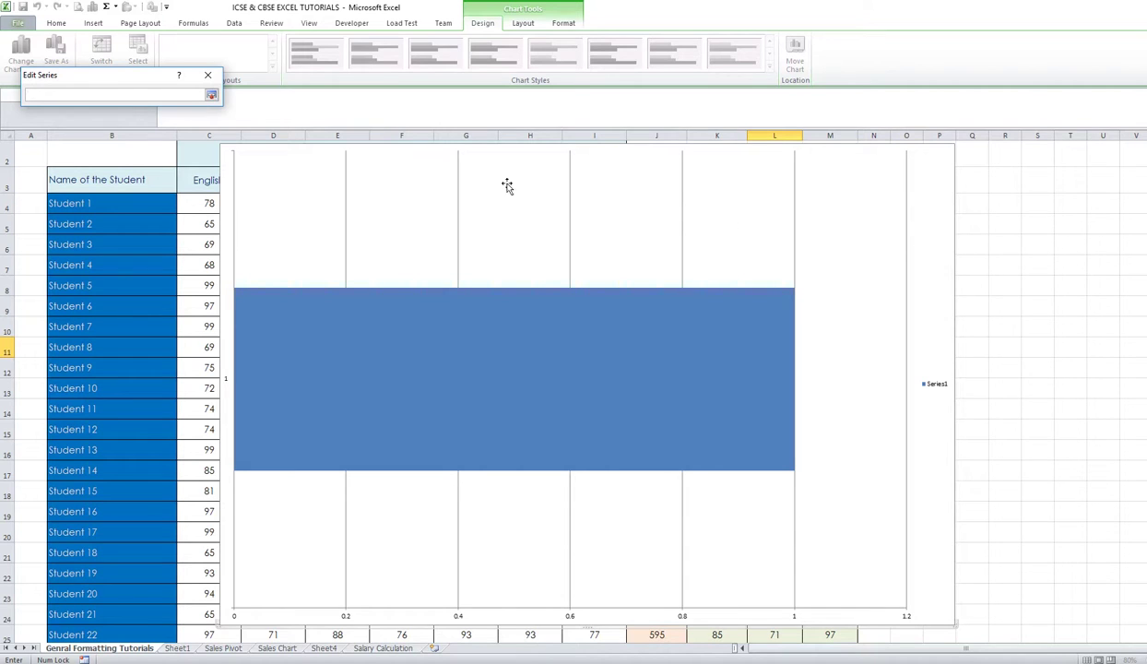
{"action": "left_click", "coordinate": [198, 177]}
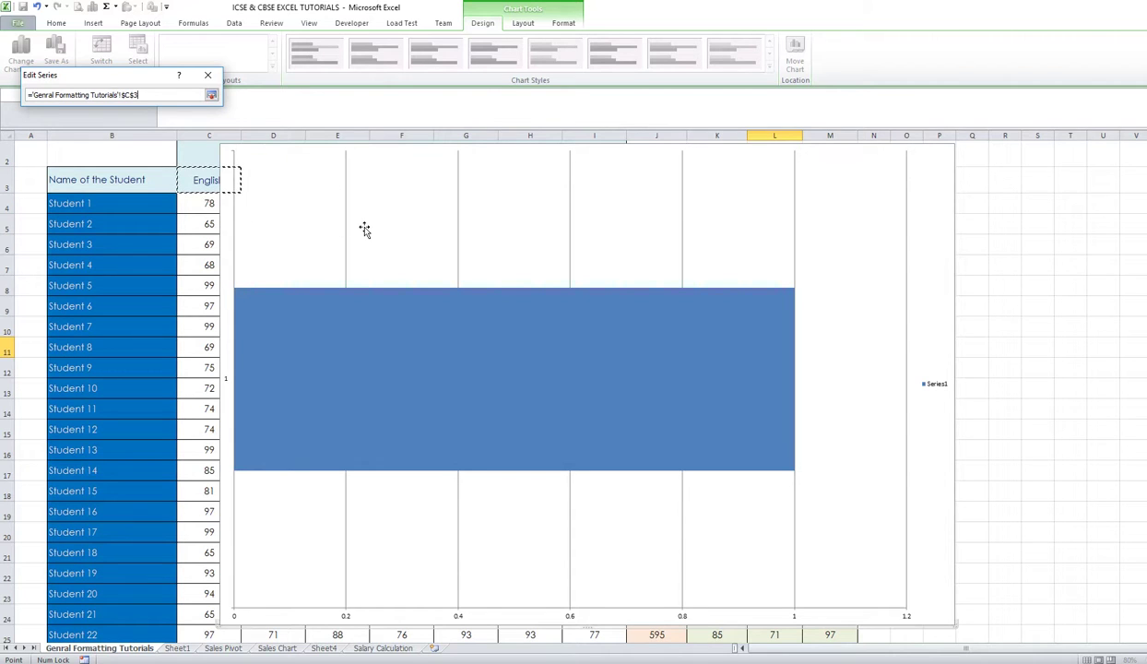
{"action": "left_click", "coordinate": [211, 94]}
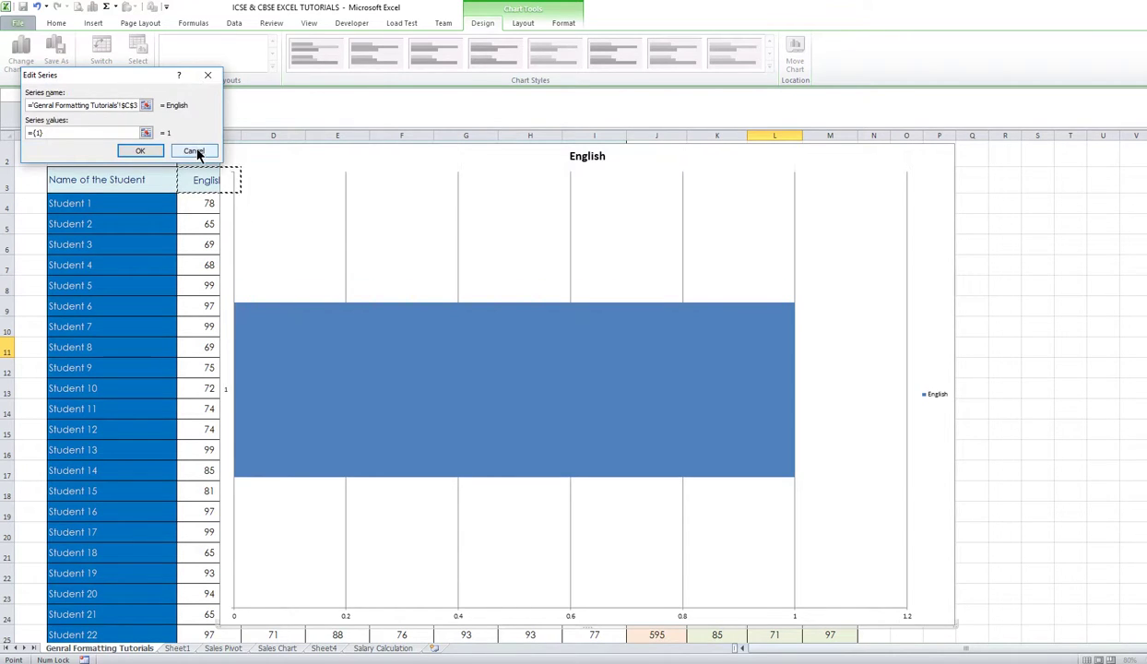
{"action": "left_click", "coordinate": [140, 151]}
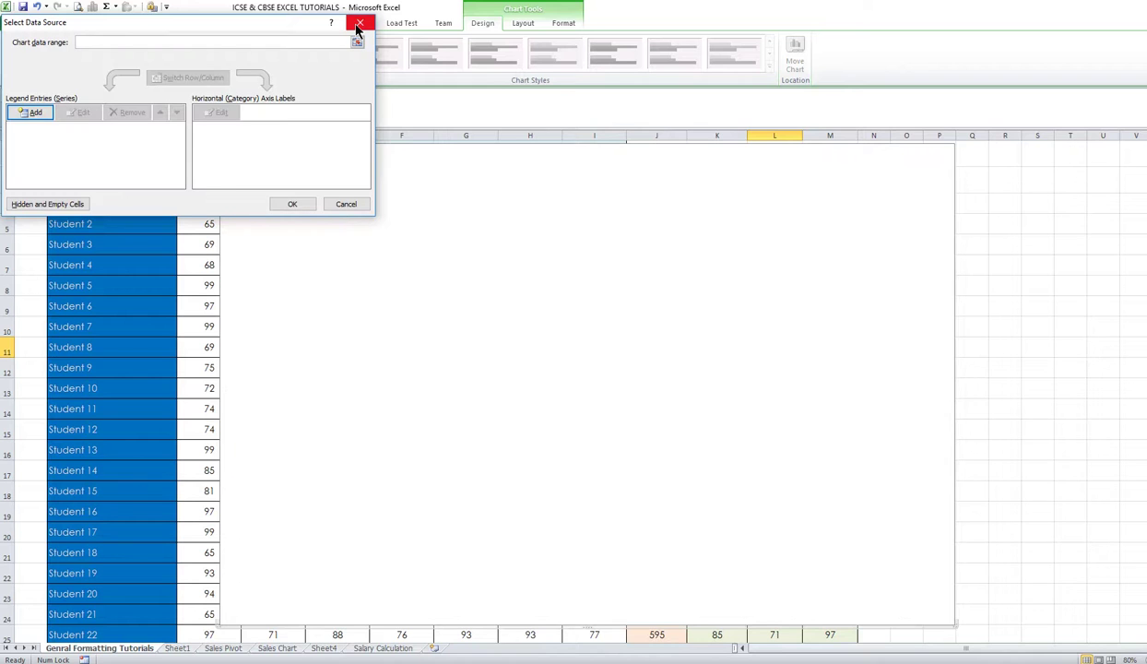
{"action": "left_click", "coordinate": [359, 26]}
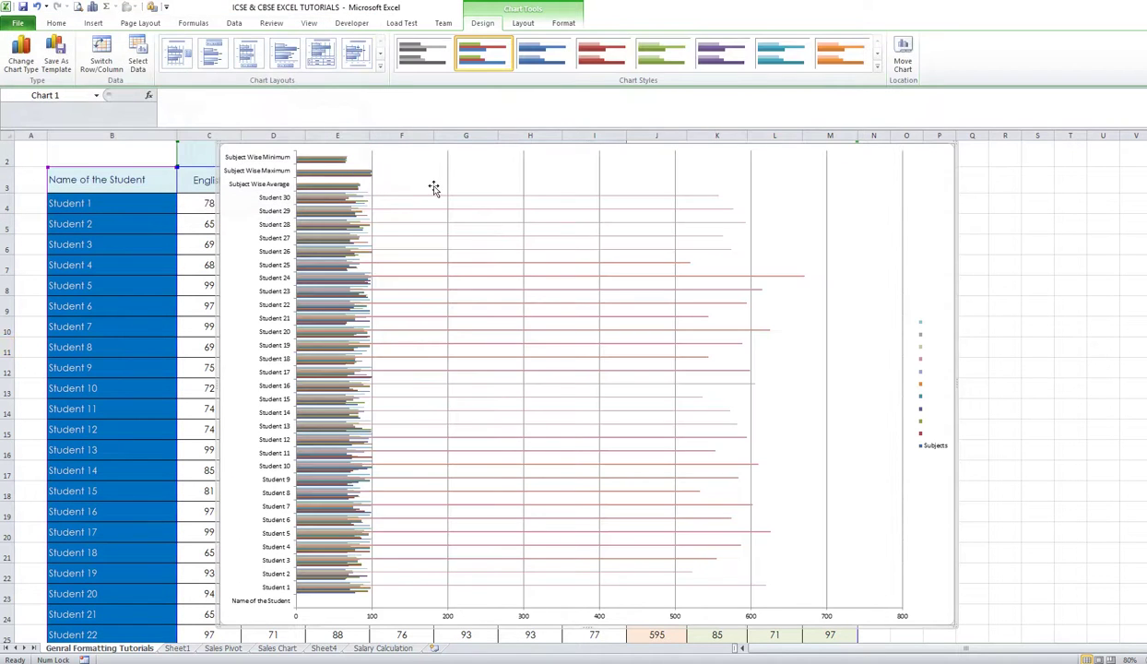
Move the bar chart down so that it sits below the subject header row
{"action": "left_click_drag", "start_coordinate": [328, 202], "coordinate": [211, 203]}
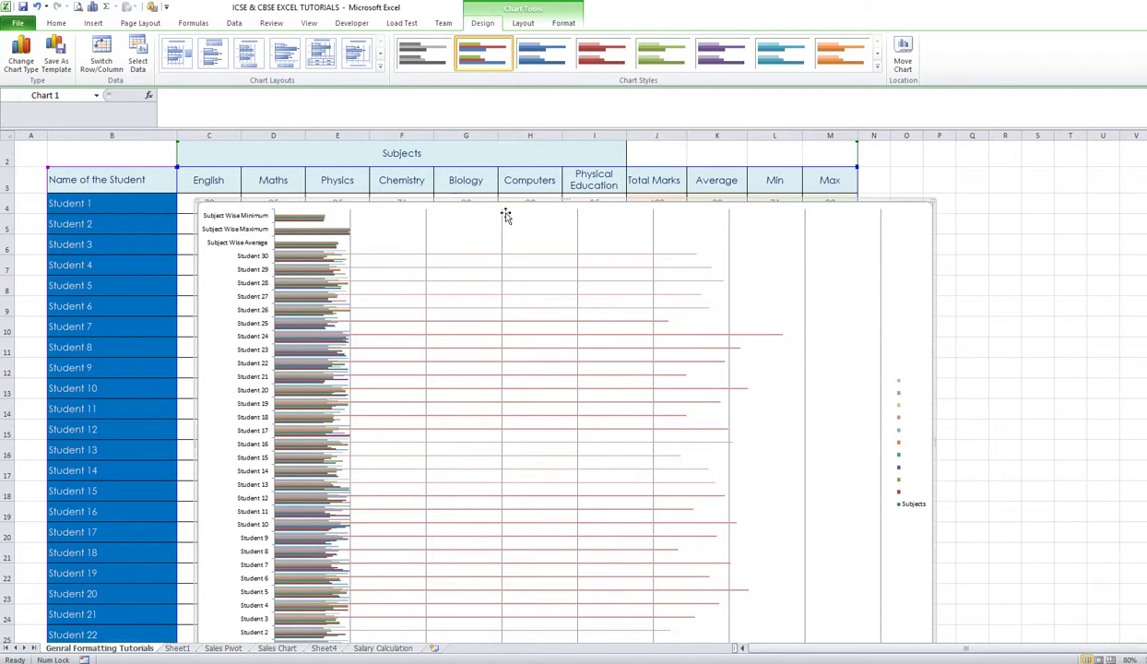
Open the bar chart's data source settings and remove every series listed there
{"action": "right_click", "coordinate": [216, 277]}
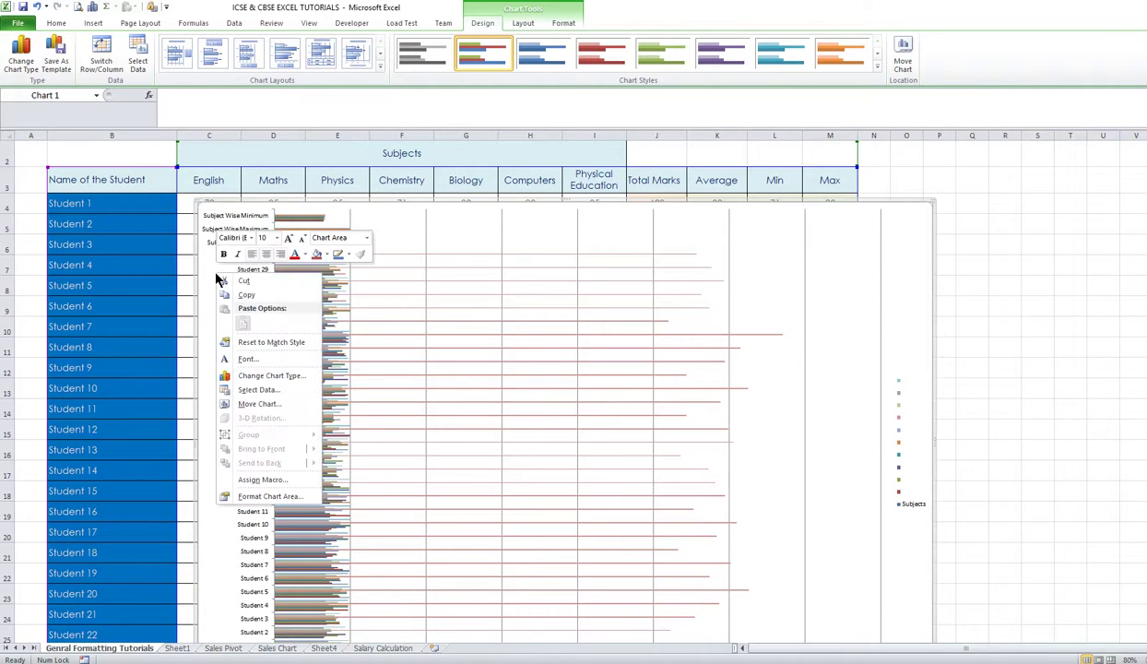
{"action": "left_click", "coordinate": [242, 393]}
{"action": "left_click", "coordinate": [58, 130]}
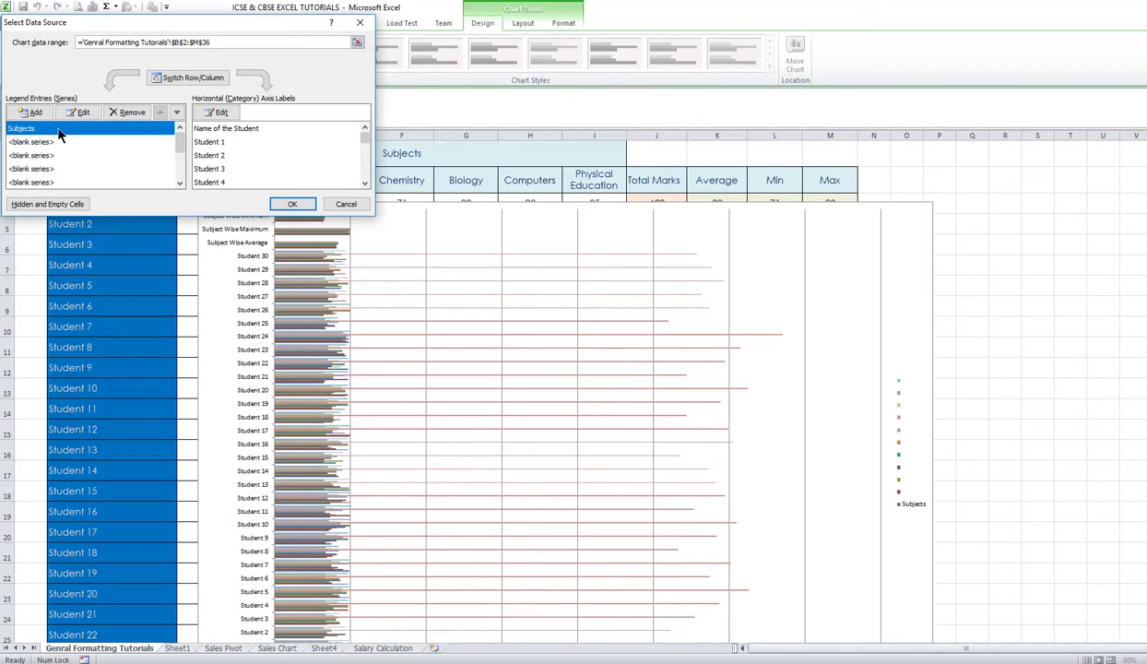
{"action": "left_click", "coordinate": [132, 112]}
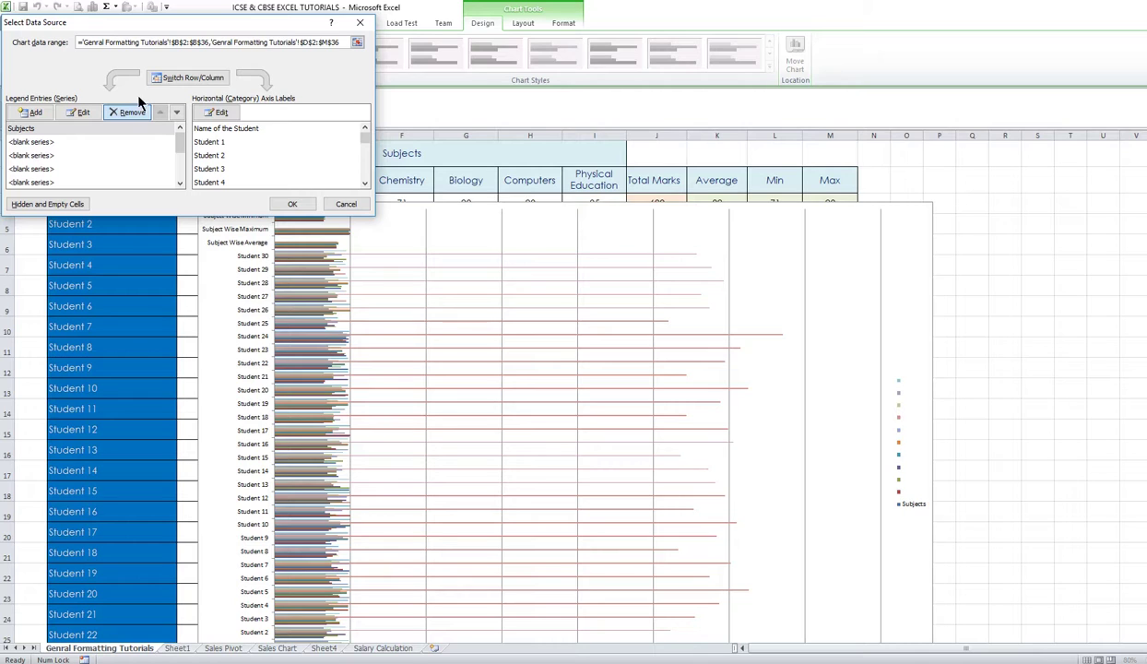
{"action": "left_click", "coordinate": [132, 113]}
{"action": "left_click", "coordinate": [116, 115]}
{"action": "left_click", "coordinate": [126, 111]}
{"action": "key", "text": "Return"}
{"action": "key", "text": "Return"}
{"action": "key", "text": "Return"}
{"action": "key", "text": "Return"}
{"action": "key", "text": "Return"}
{"action": "key", "text": "Return"}
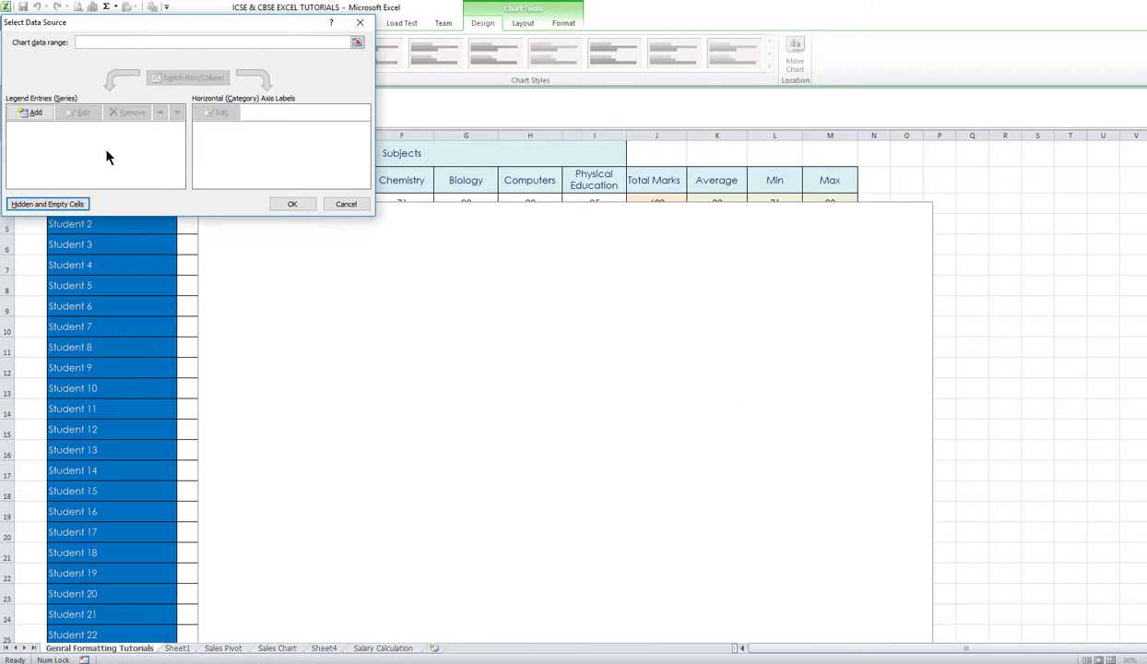
Add a new chart series named from the Average header in K3
{"action": "left_click", "coordinate": [31, 115]}
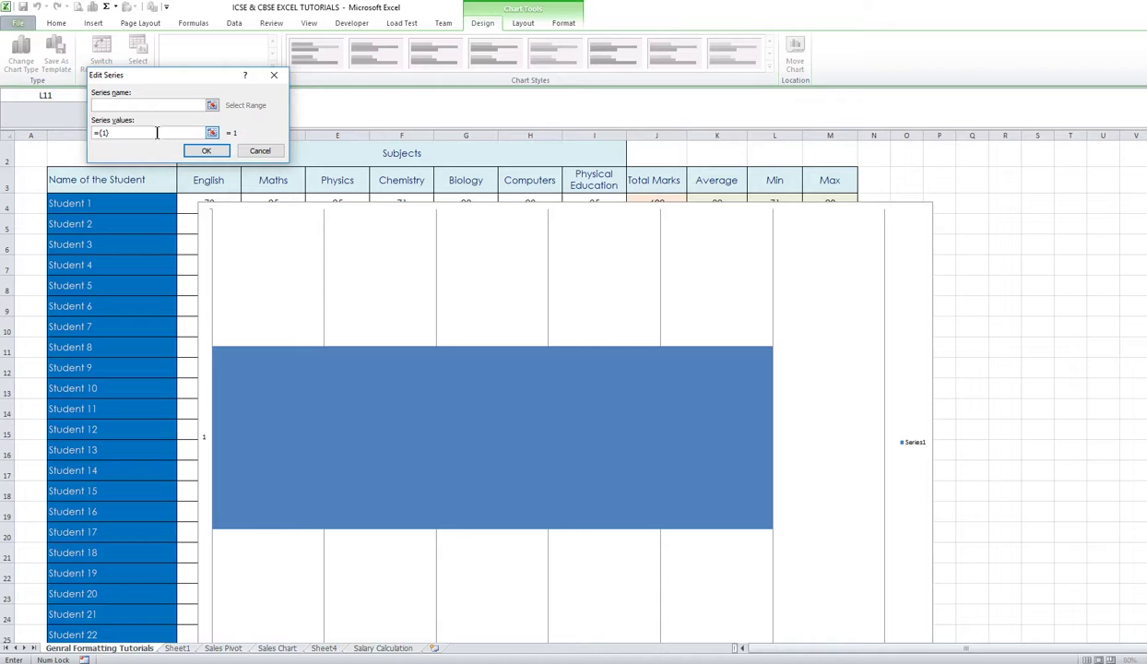
{"action": "left_click", "coordinate": [213, 107]}
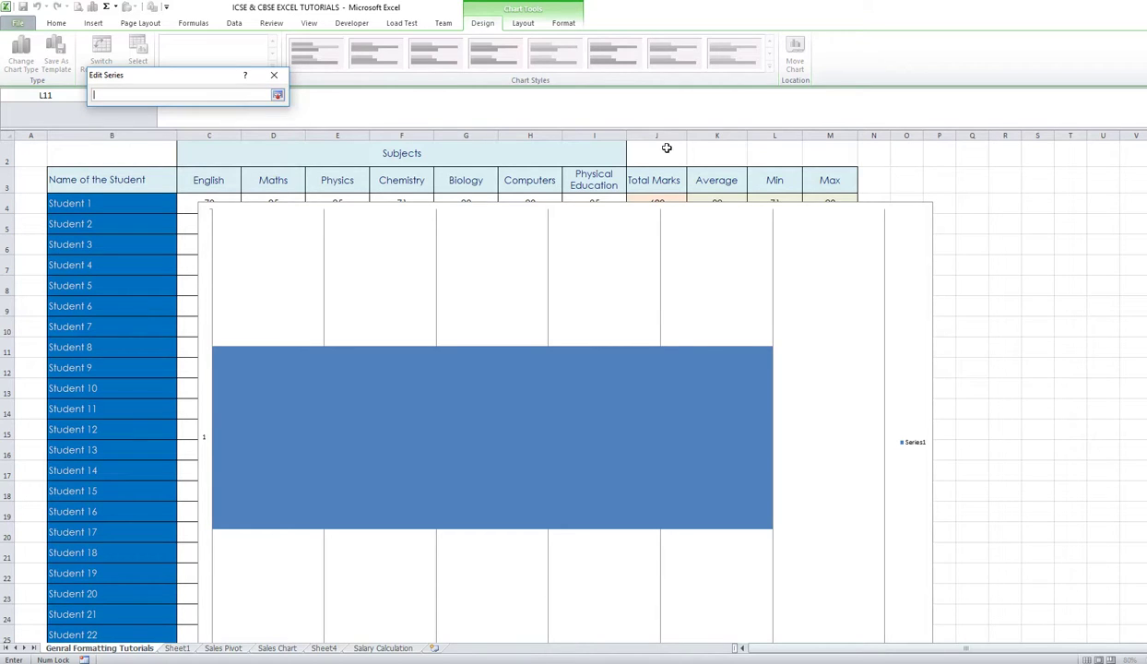
{"action": "left_click", "coordinate": [716, 185]}
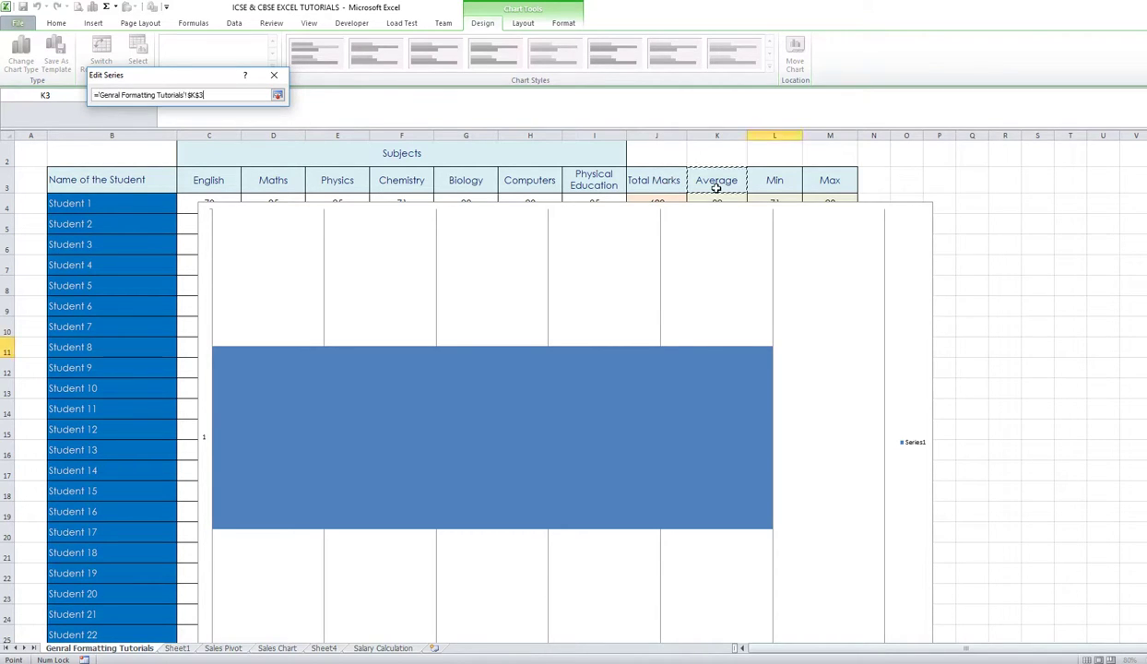
{"action": "left_click", "coordinate": [278, 96]}
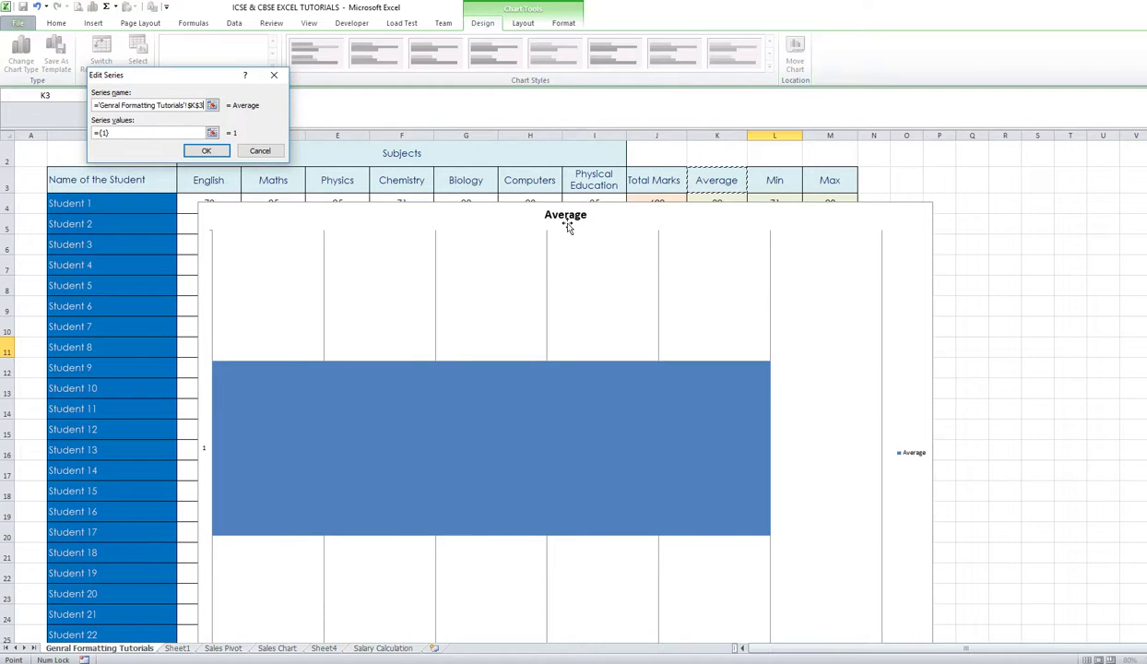
Set the Average series values to K4:K10, covering the first seven students, and accept the series
{"action": "left_click", "coordinate": [212, 133]}
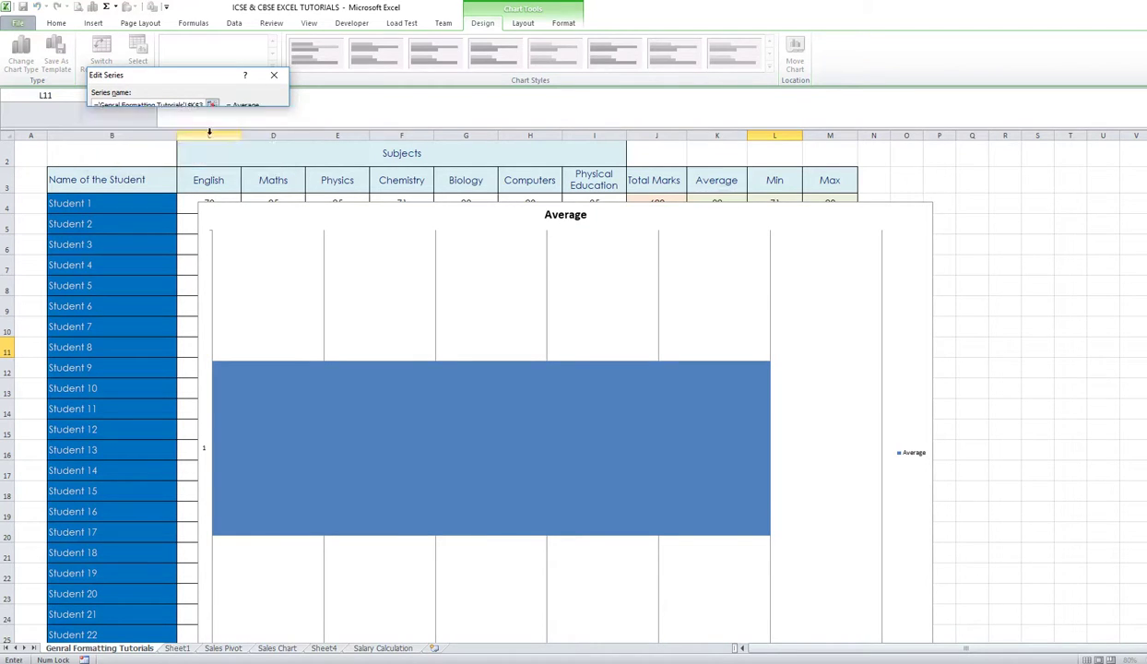
{"action": "left_click", "coordinate": [709, 198]}
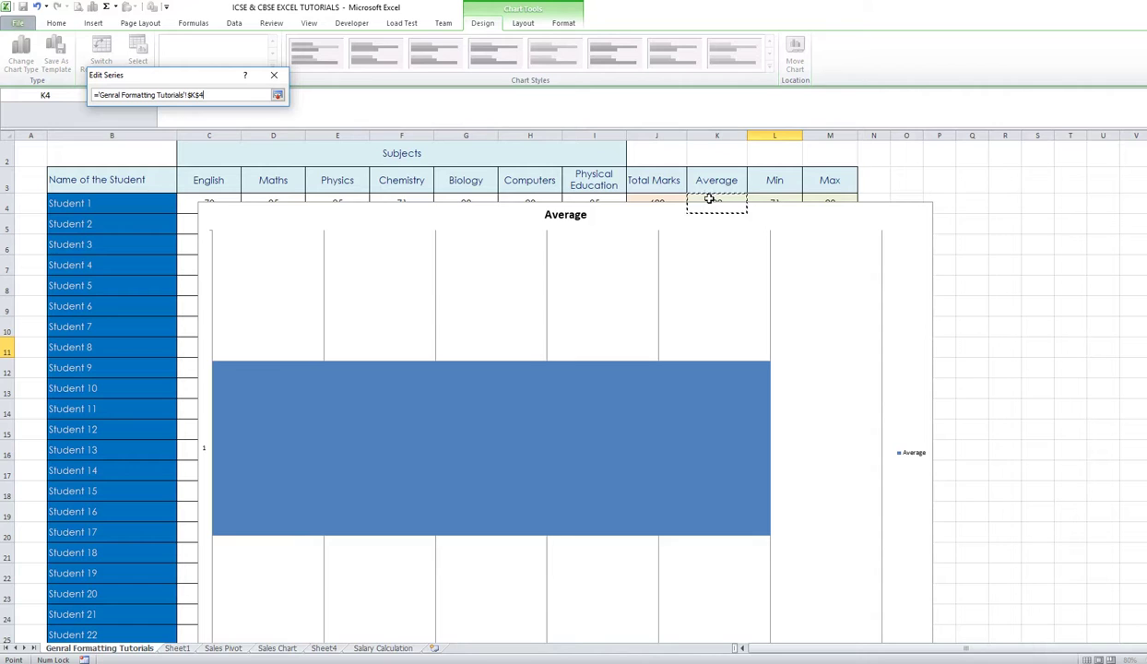
{"action": "key", "text": "shift+Down"}
{"action": "key", "text": "shift+Down"}
{"action": "key", "text": "shift+Down"}
{"action": "key", "text": "shift+Down"}
{"action": "key", "text": "shift+Down"}
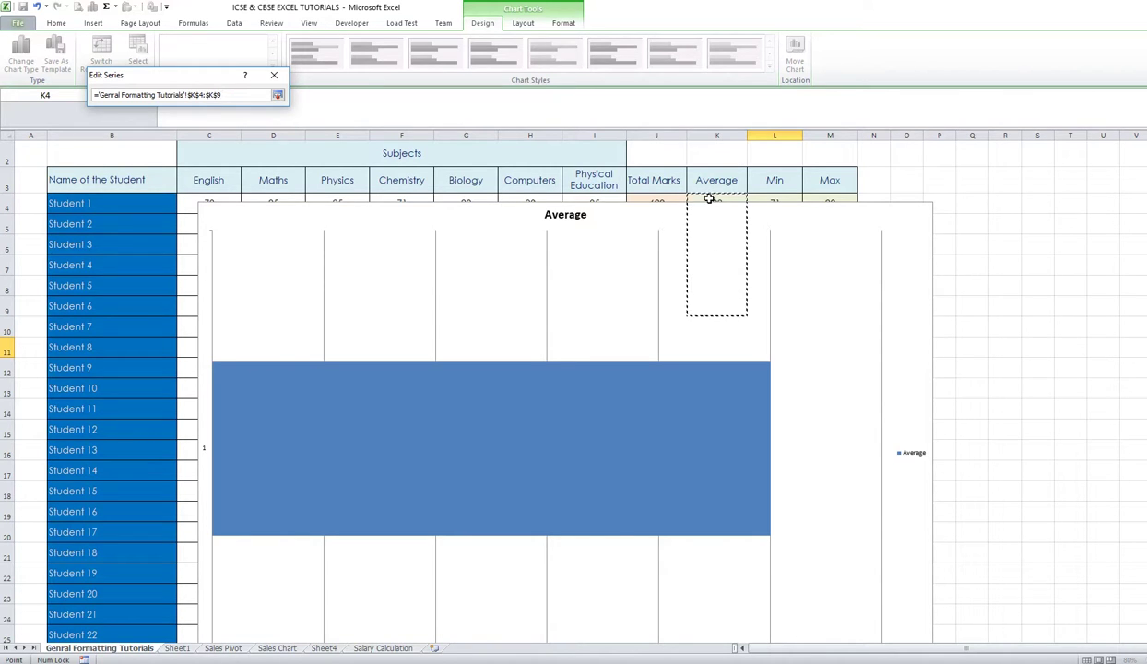
{"action": "key", "text": "shift+Down"}
{"action": "left_click", "coordinate": [276, 95]}
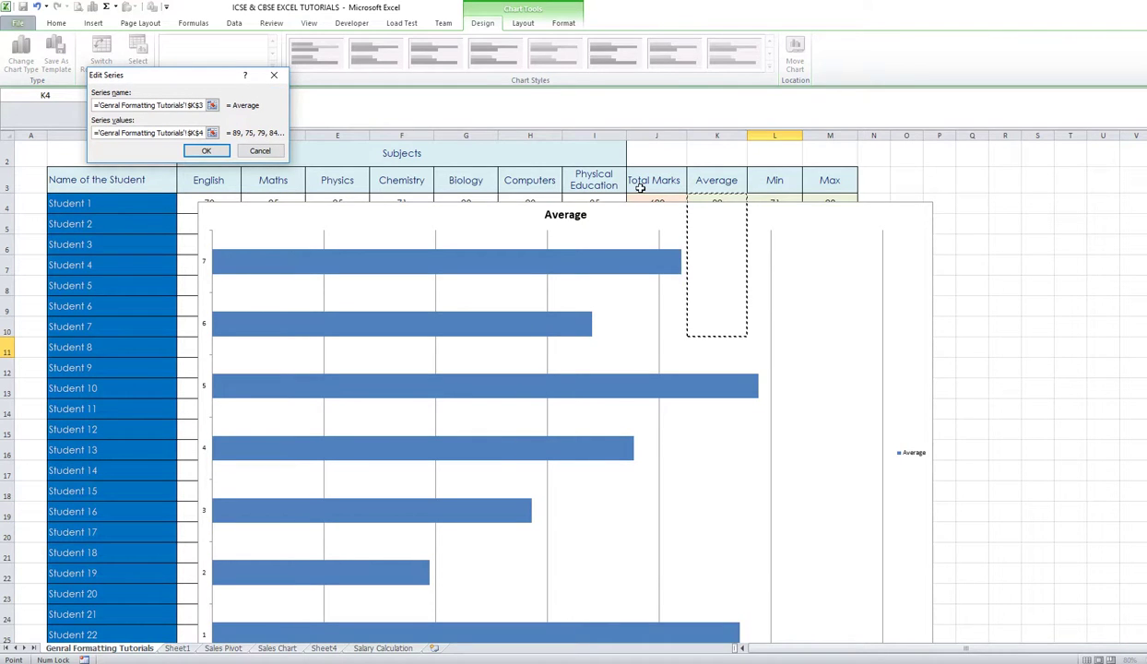
{"action": "left_click", "coordinate": [208, 150]}
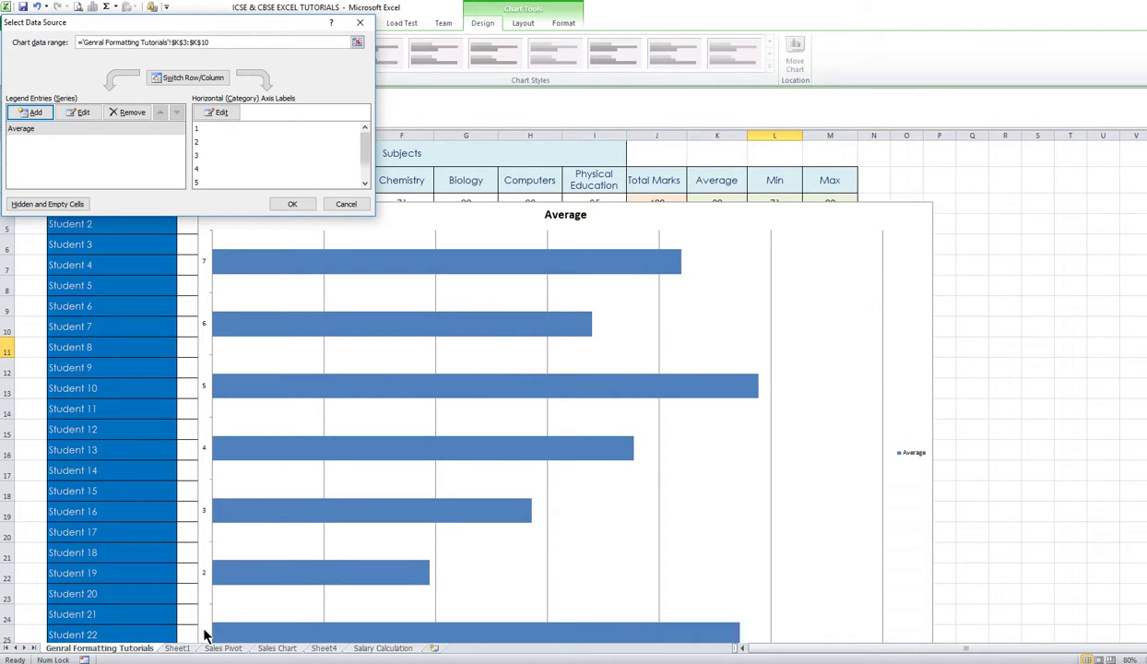
Set the category axis labels to the student names in B4:B10
{"action": "left_click", "coordinate": [226, 116]}
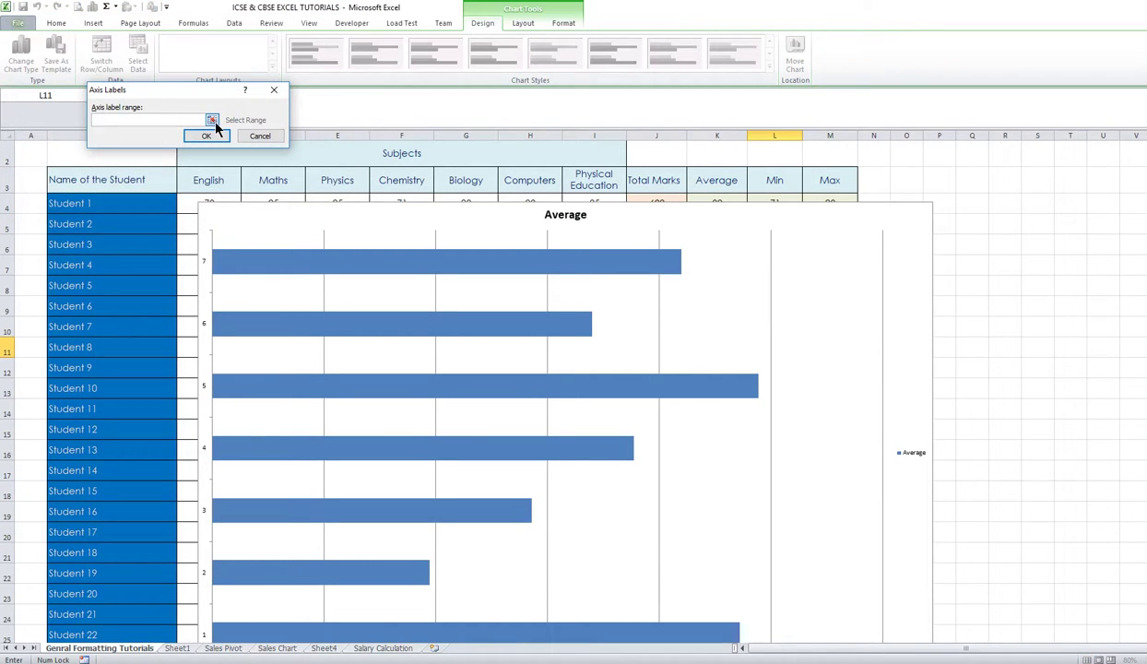
{"action": "left_click", "coordinate": [212, 121]}
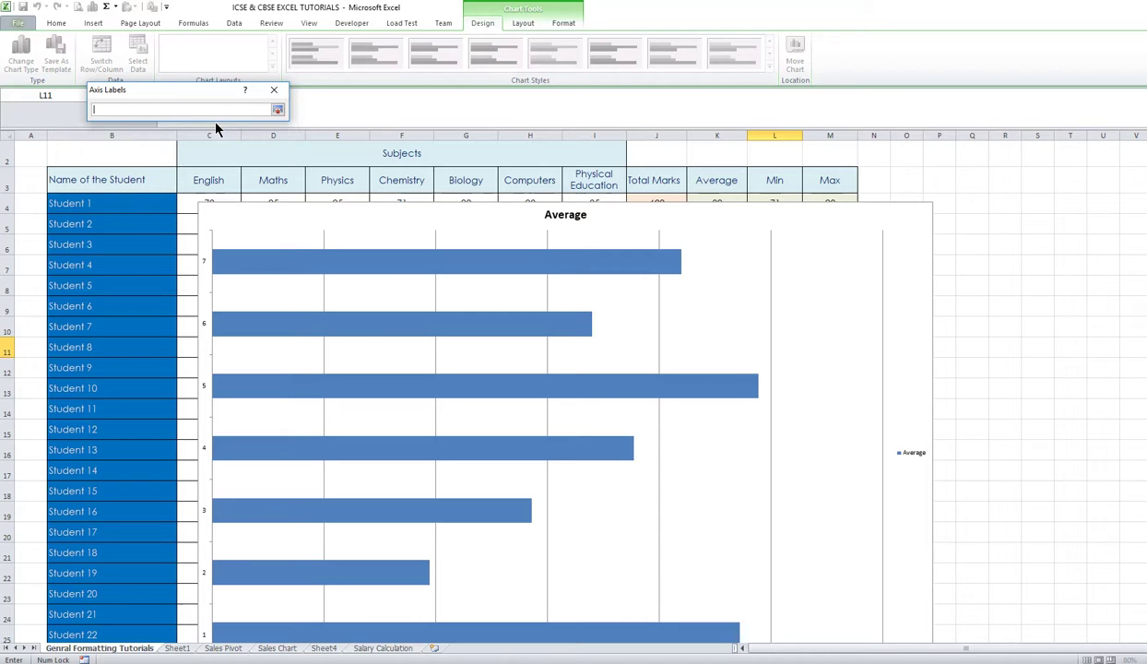
{"action": "left_click", "coordinate": [150, 201]}
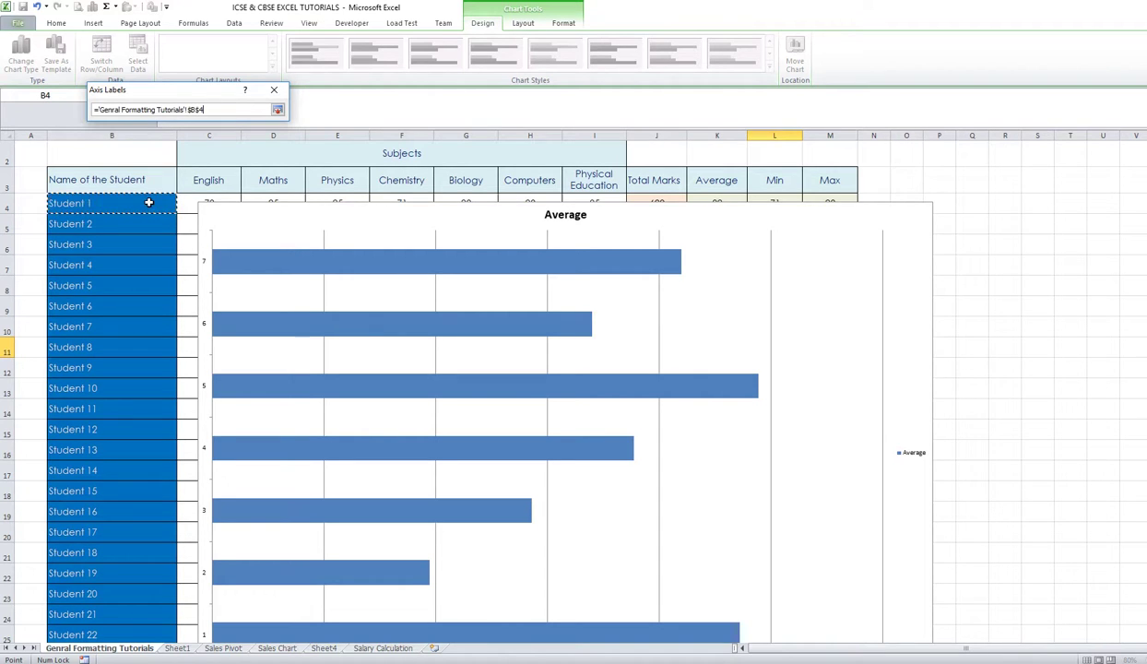
{"action": "key", "text": "shift+Down"}
{"action": "key", "text": "shift+Down"}
{"action": "key", "text": "shift+Down"}
{"action": "key", "text": "shift+Down"}
{"action": "key", "text": "shift+Down"}
{"action": "key", "text": "shift+Down"}
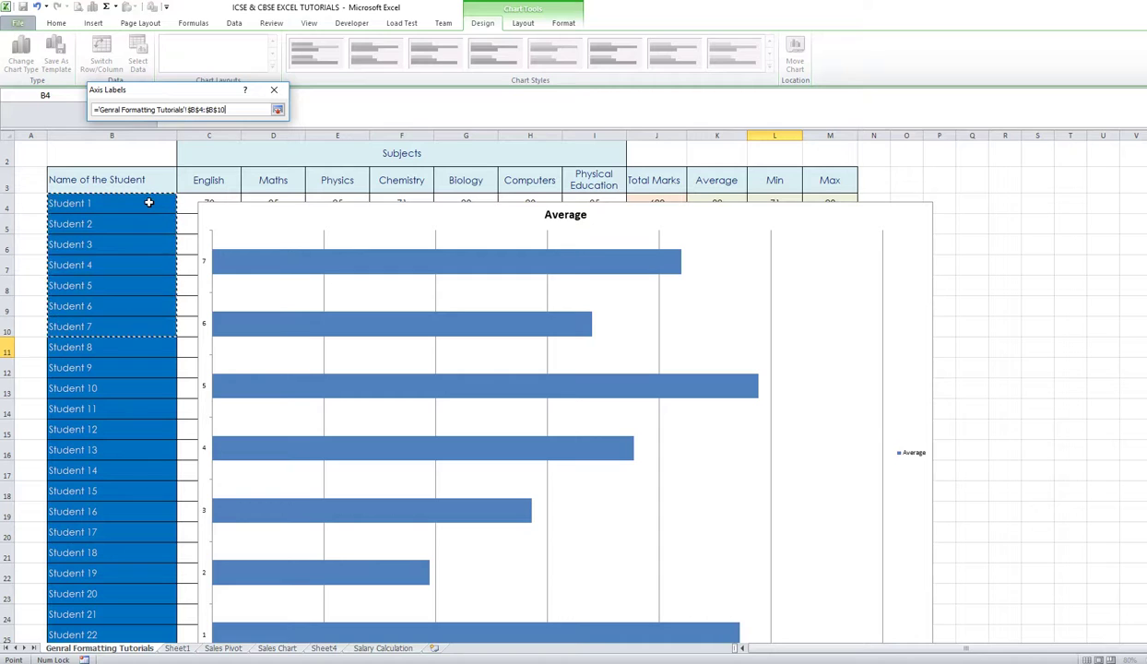
{"action": "left_click", "coordinate": [277, 110]}
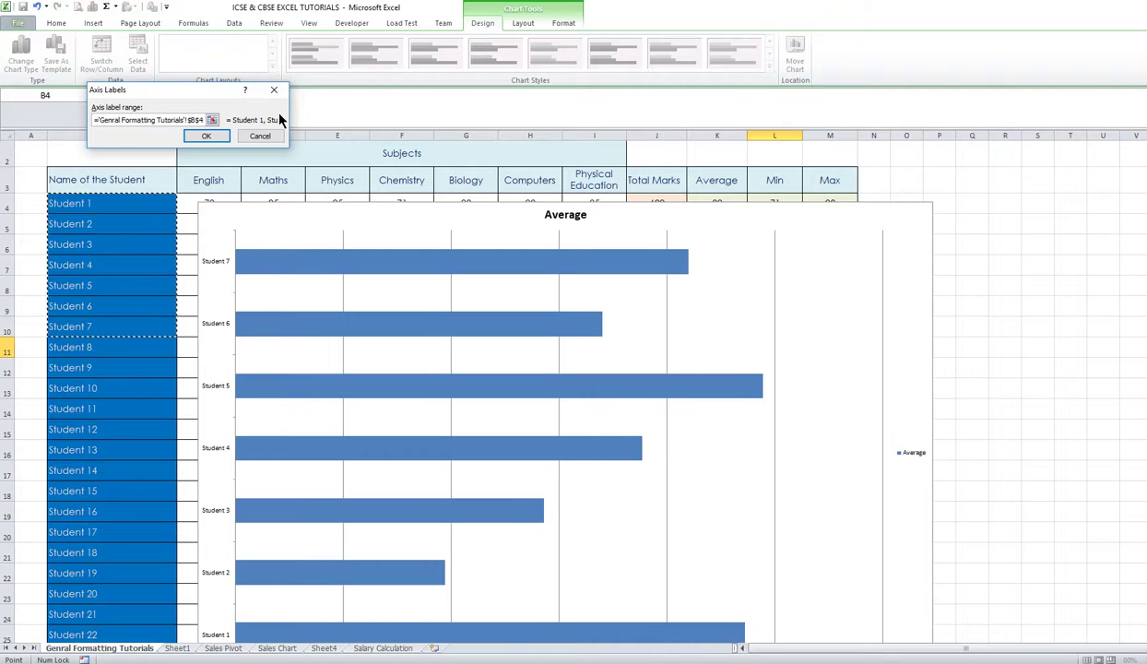
{"action": "scroll", "coordinate": [627, 419], "scroll_direction": "down", "scroll_amount": 1}
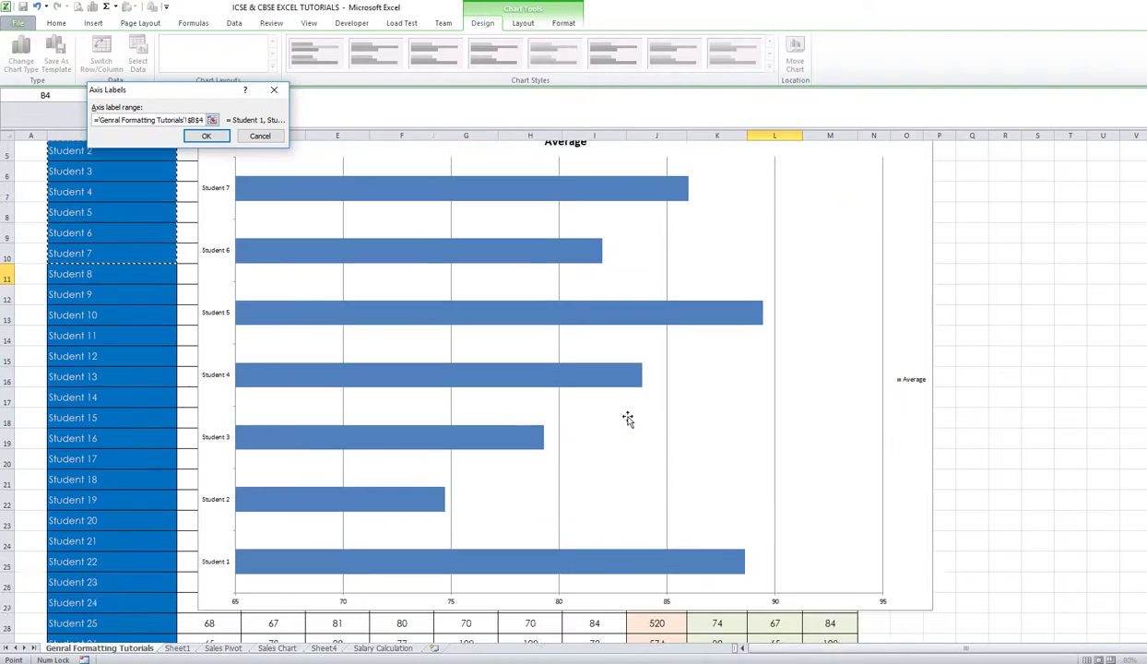
{"action": "scroll", "coordinate": [627, 420], "scroll_direction": "down", "scroll_amount": 1}
{"action": "scroll", "coordinate": [627, 420], "scroll_direction": "up", "scroll_amount": 2}
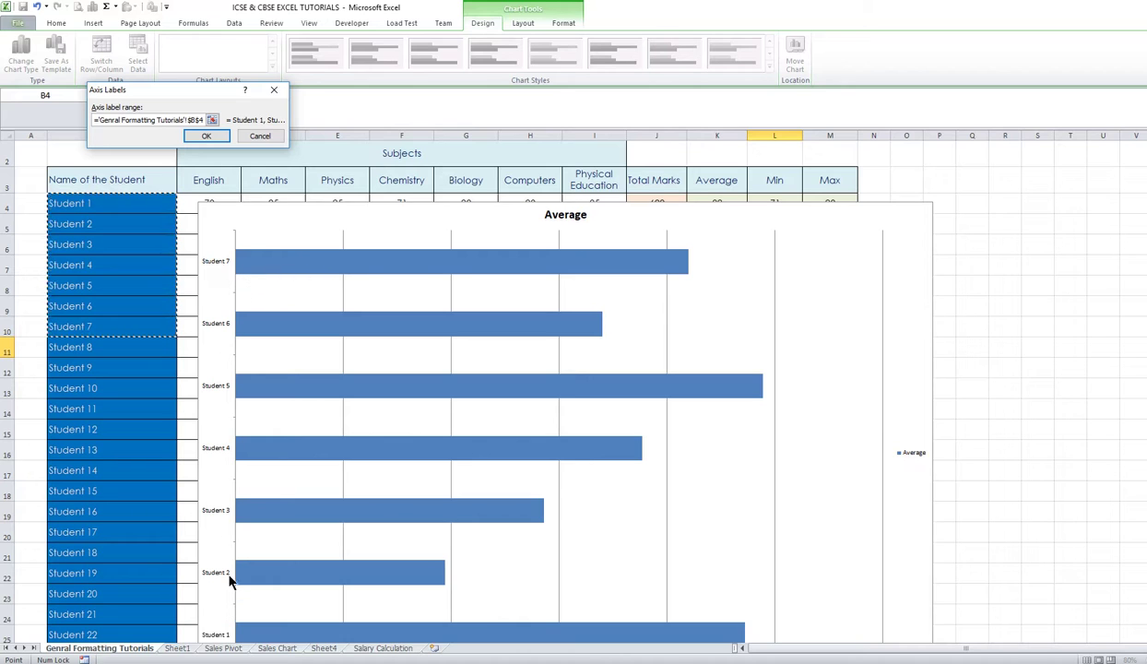
{"action": "left_click", "coordinate": [211, 132]}
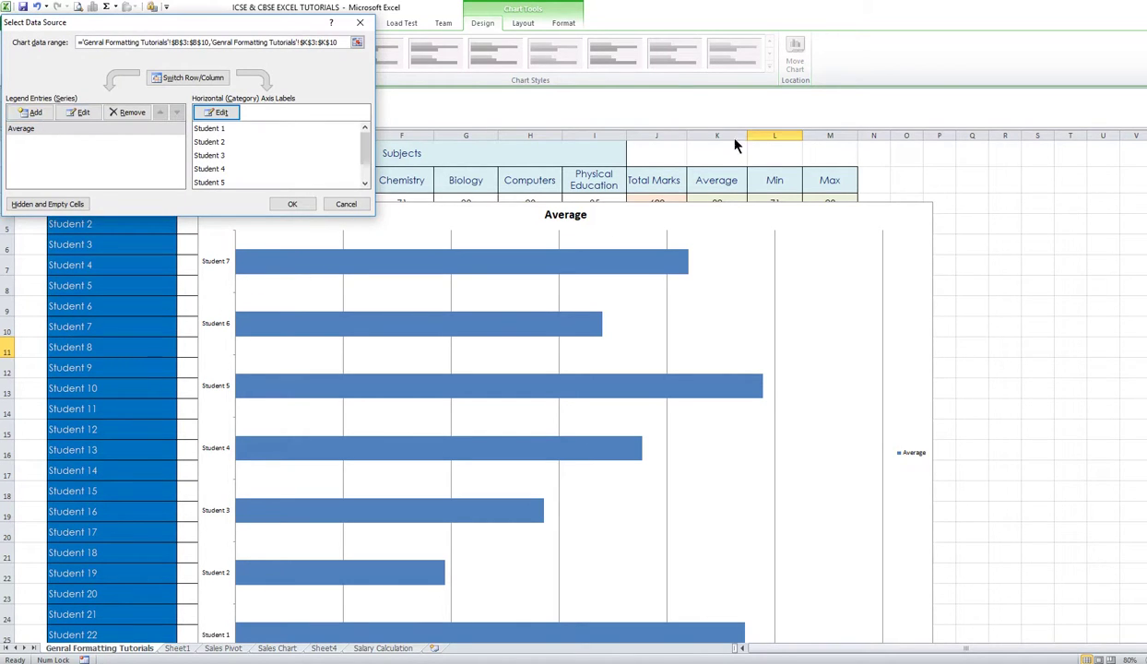
Add a second chart series named from the Max header in M3
{"action": "left_click", "coordinate": [35, 114]}
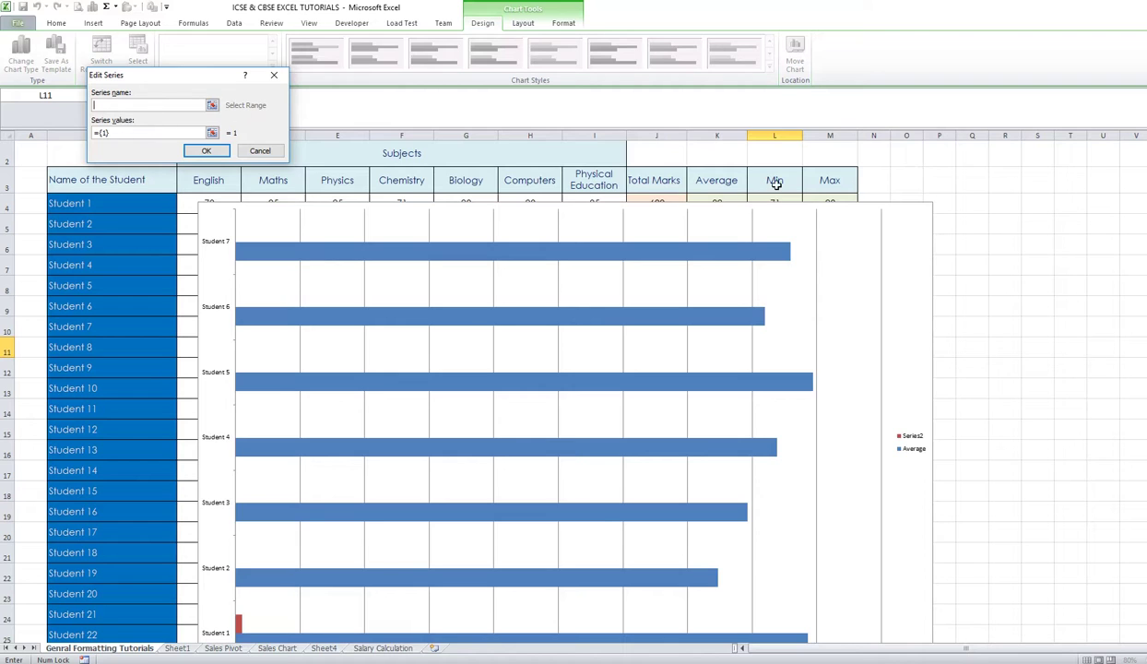
{"action": "left_click", "coordinate": [212, 107]}
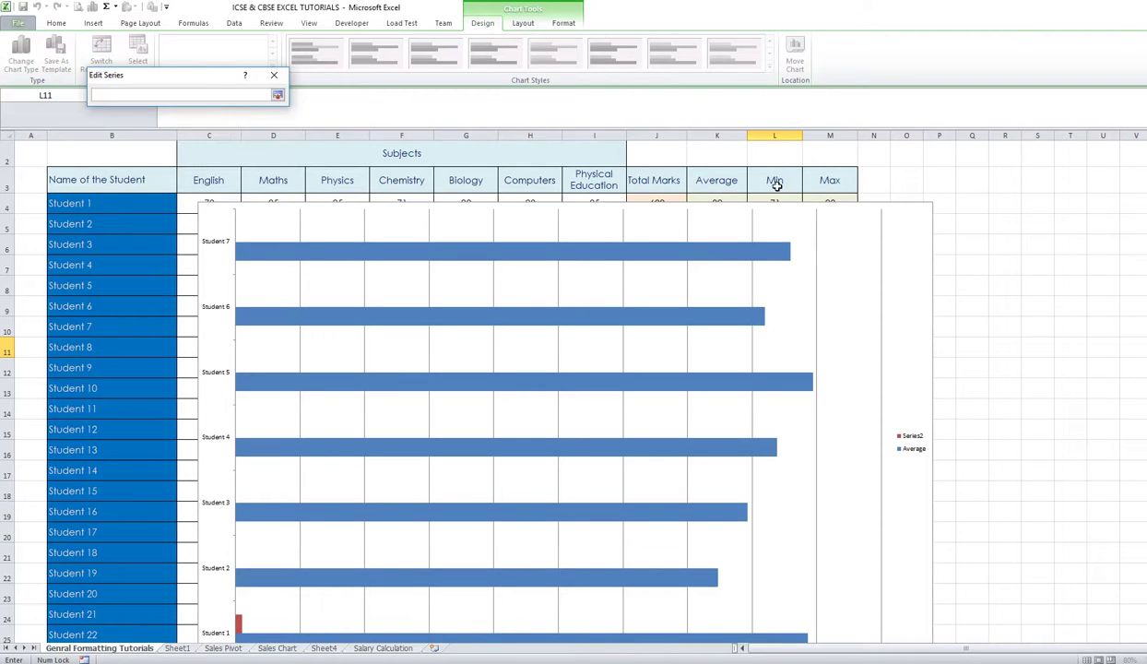
{"action": "left_click", "coordinate": [756, 181]}
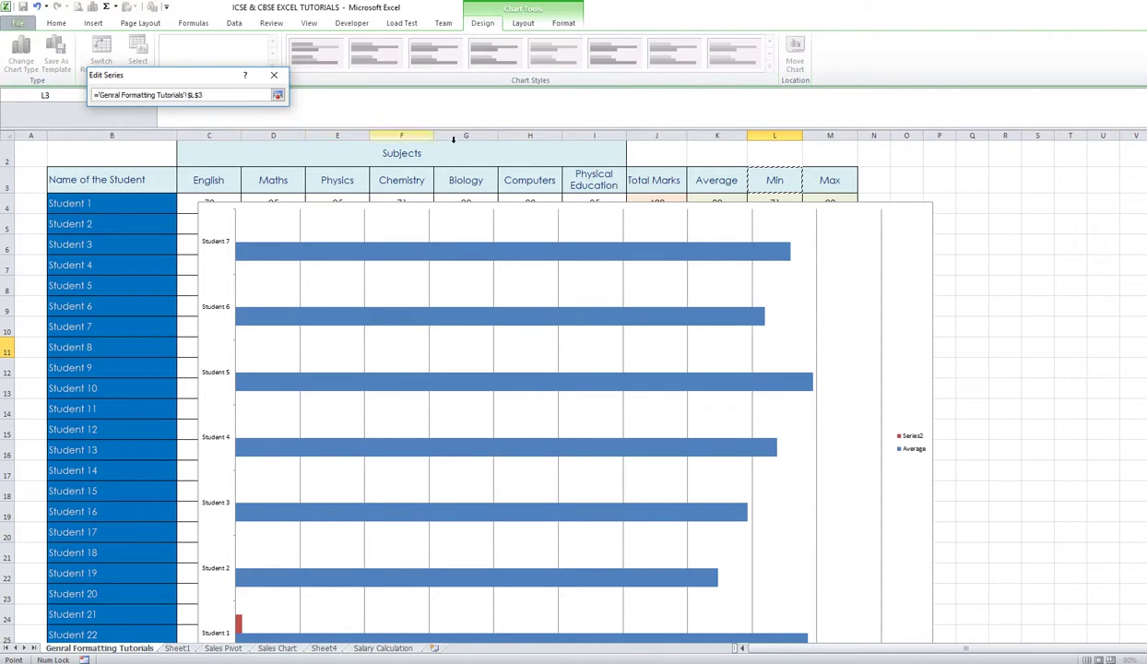
{"action": "left_click", "coordinate": [831, 183]}
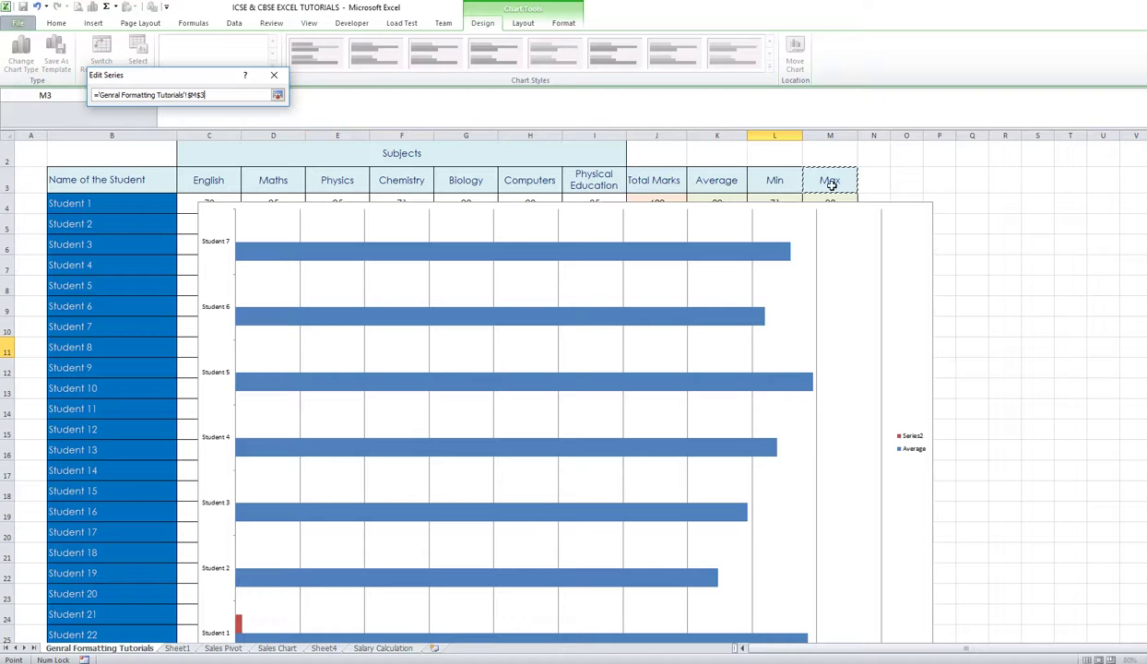
{"action": "left_click", "coordinate": [277, 95]}
Set the Max series values to M4:M10 and accept the series
{"action": "left_click", "coordinate": [212, 134]}
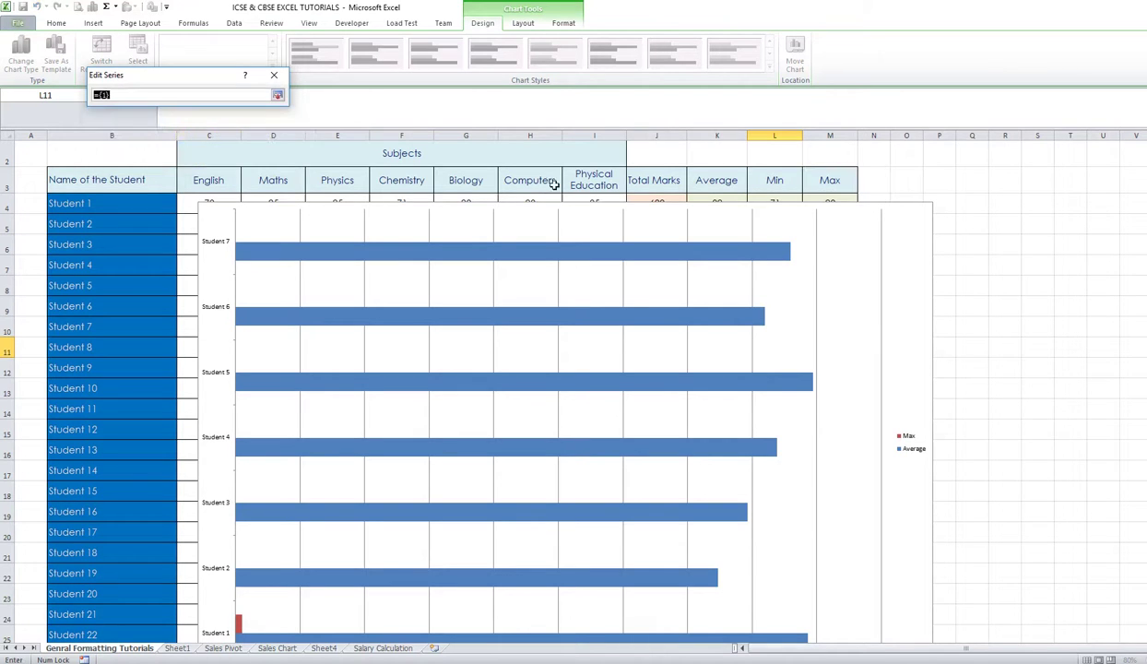
{"action": "left_click", "coordinate": [825, 199]}
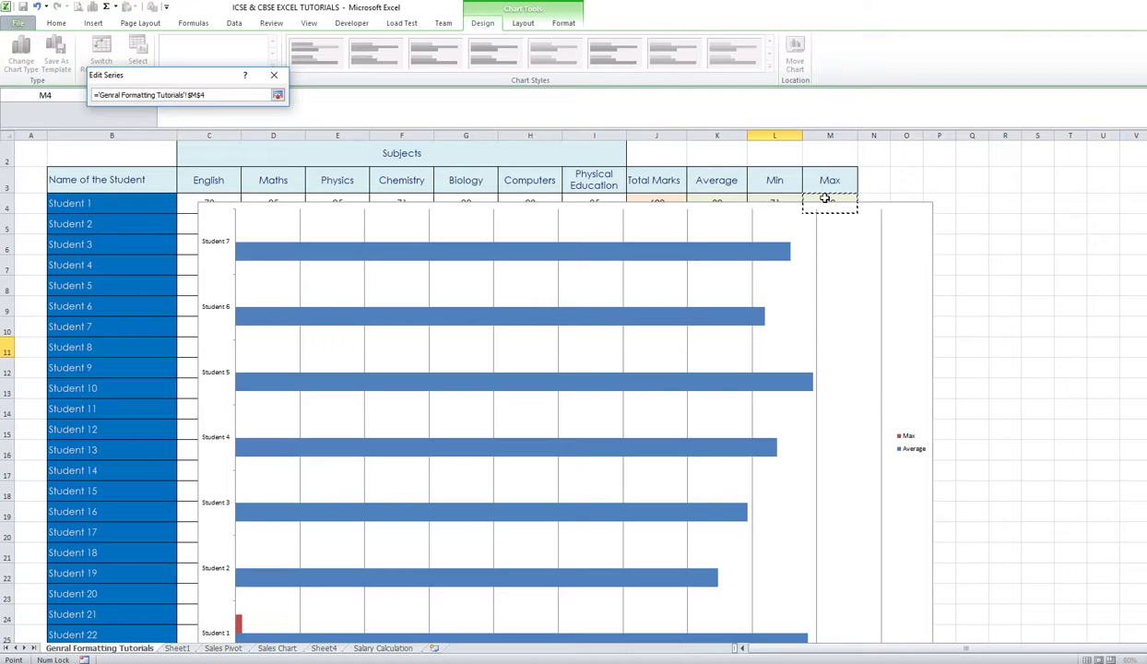
{"action": "key", "text": "shift+Down"}
{"action": "key", "text": "shift+Down"}
{"action": "key", "text": "shift+Down"}
{"action": "key", "text": "shift+Down"}
{"action": "key", "text": "shift+Down"}
{"action": "key", "text": "shift+Down"}
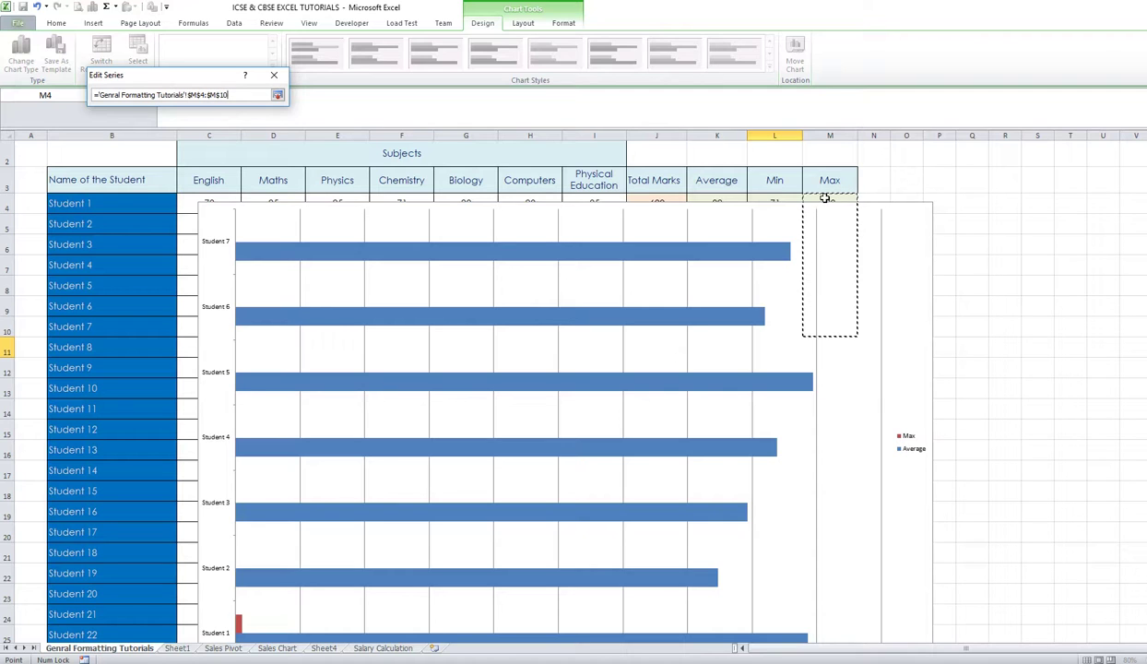
{"action": "left_click", "coordinate": [278, 96]}
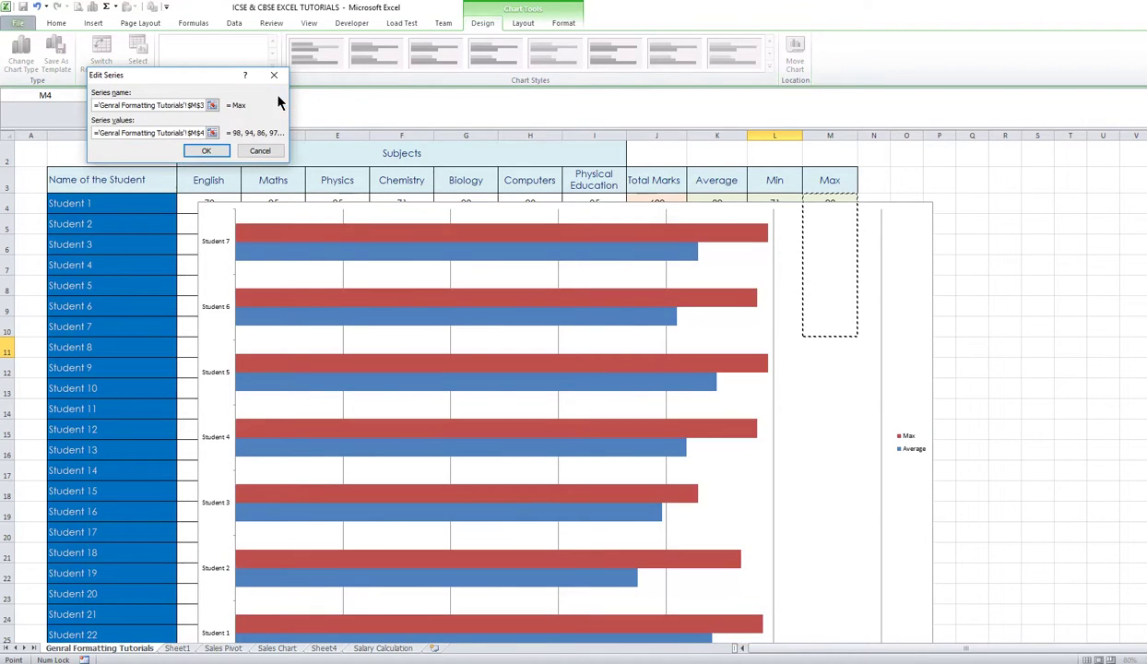
{"action": "left_click", "coordinate": [205, 151]}
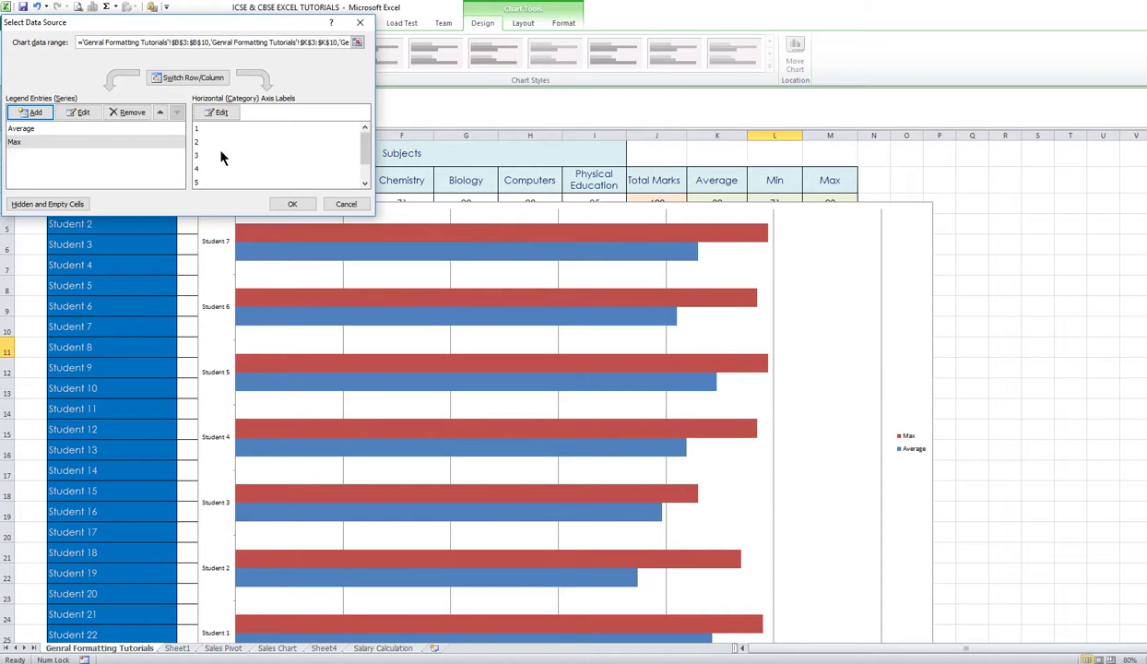
Add a third chart series named from the Min header in L3
{"action": "left_click", "coordinate": [35, 116]}
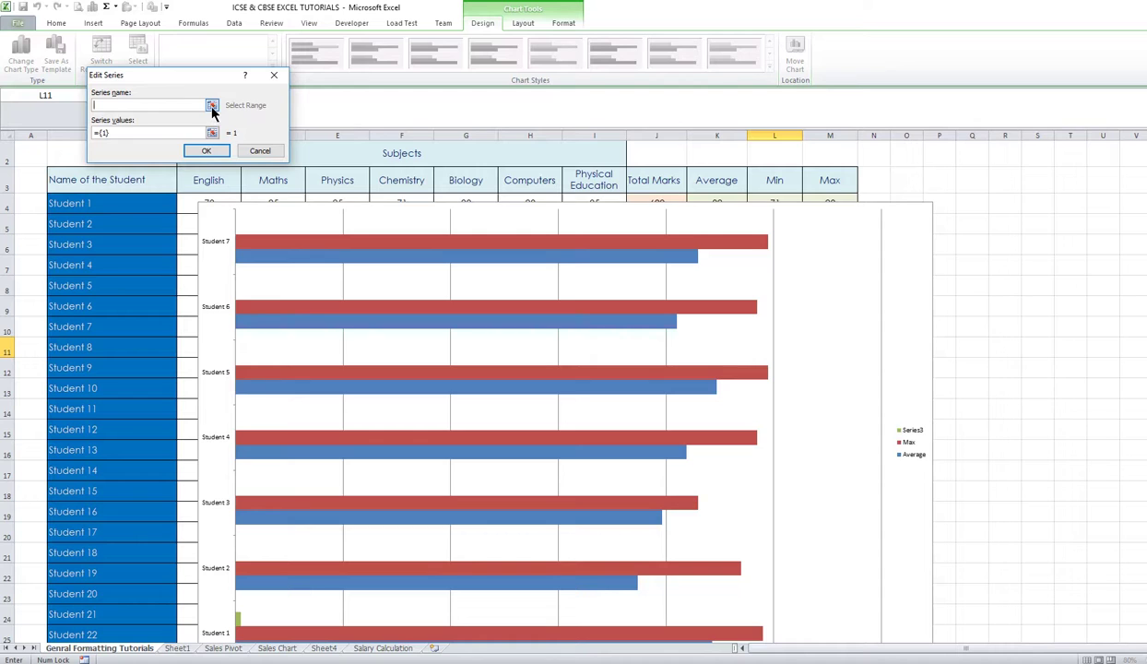
{"action": "left_click", "coordinate": [212, 106]}
{"action": "left_click", "coordinate": [752, 178]}
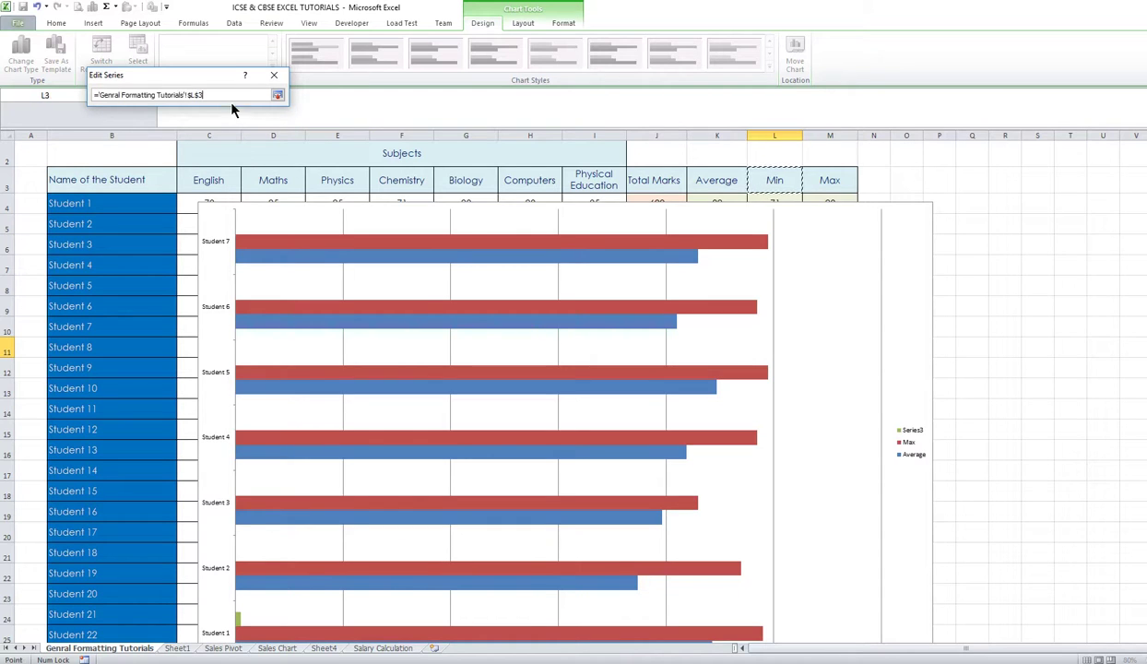
{"action": "left_click", "coordinate": [277, 95]}
Set the Min series values to L4:L10, accept the series and finish the data source selection
{"action": "left_click", "coordinate": [212, 133]}
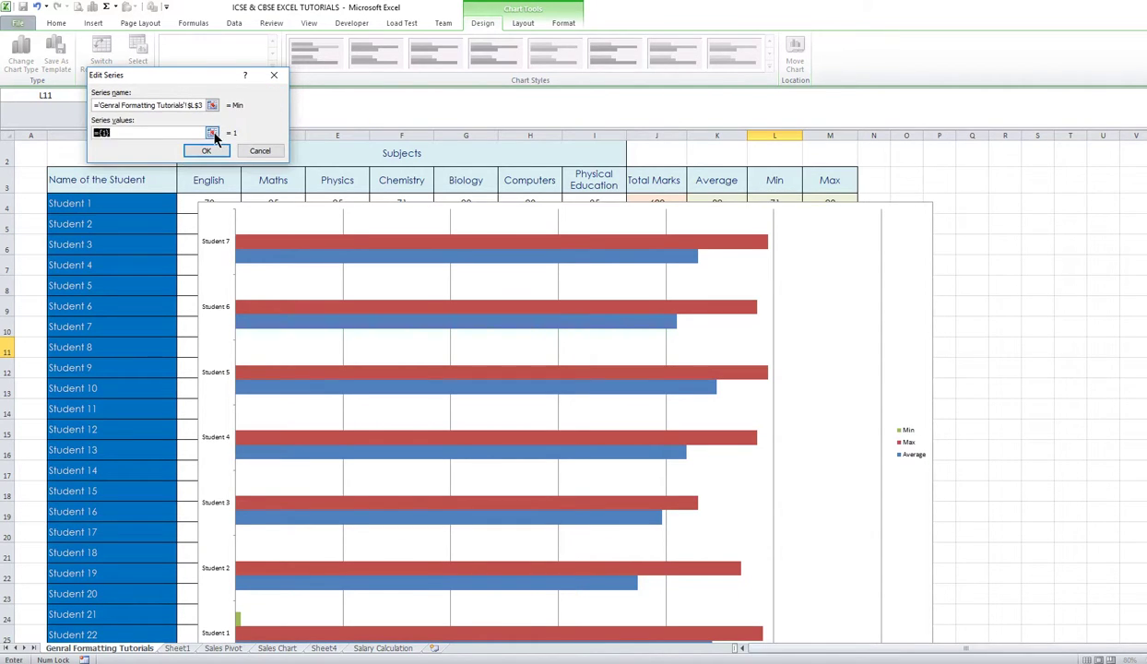
{"action": "left_click", "coordinate": [758, 196]}
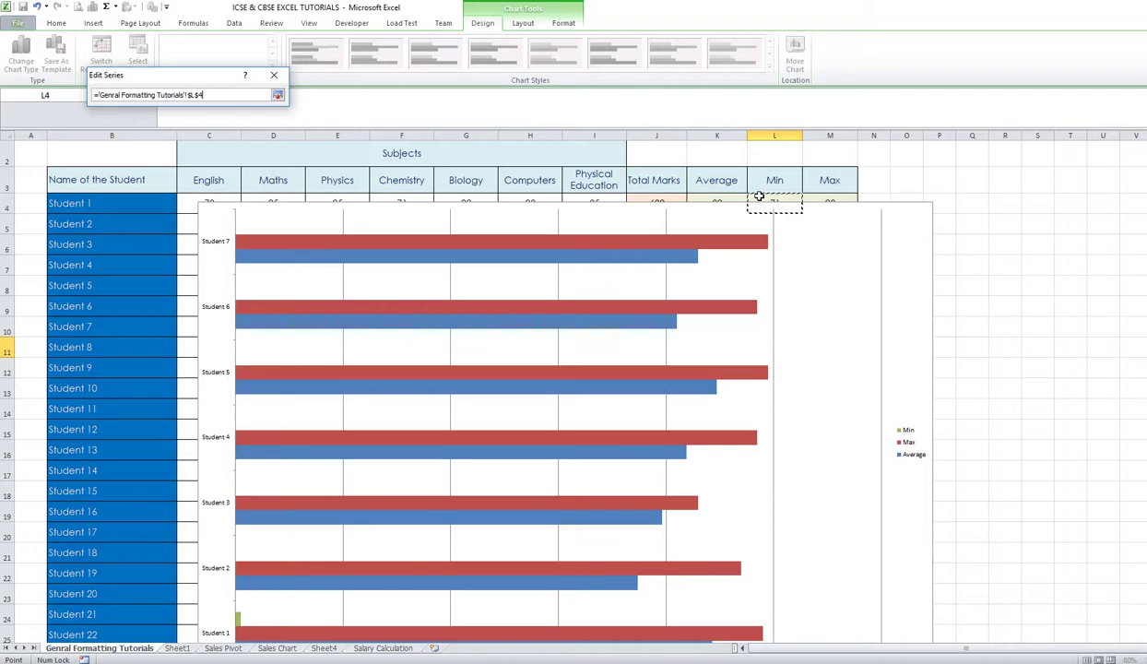
{"action": "key", "text": "shift+Down"}
{"action": "key", "text": "shift+Down"}
{"action": "key", "text": "shift+Down"}
{"action": "key", "text": "shift+Down"}
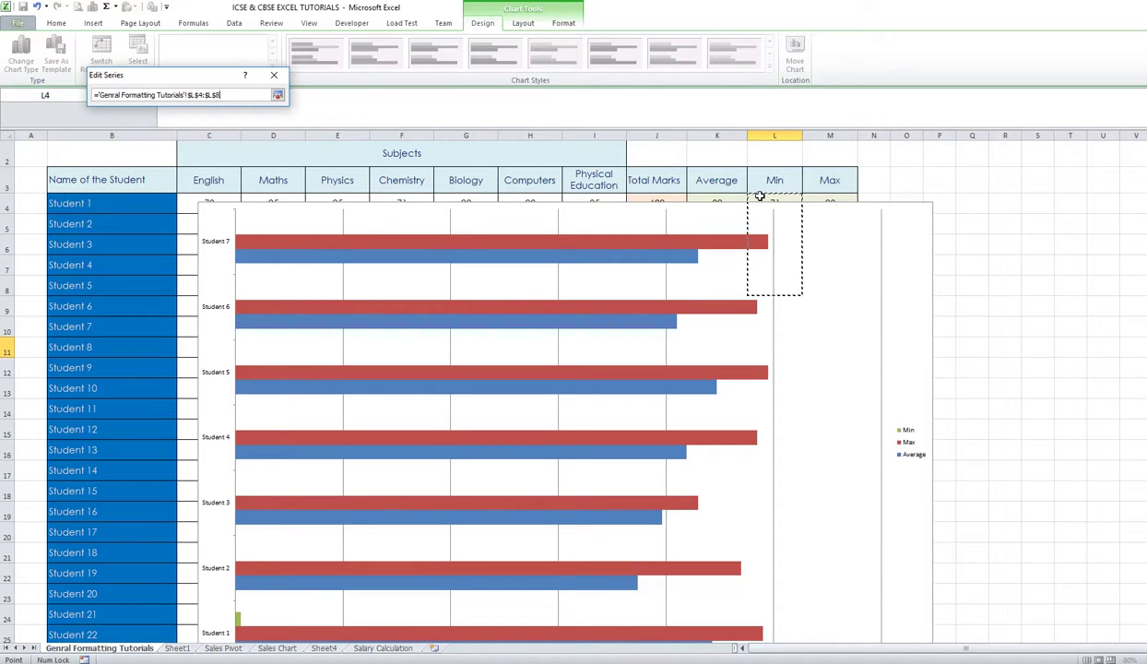
{"action": "key", "text": "shift+Down"}
{"action": "key", "text": "shift+Down"}
{"action": "left_click", "coordinate": [277, 95]}
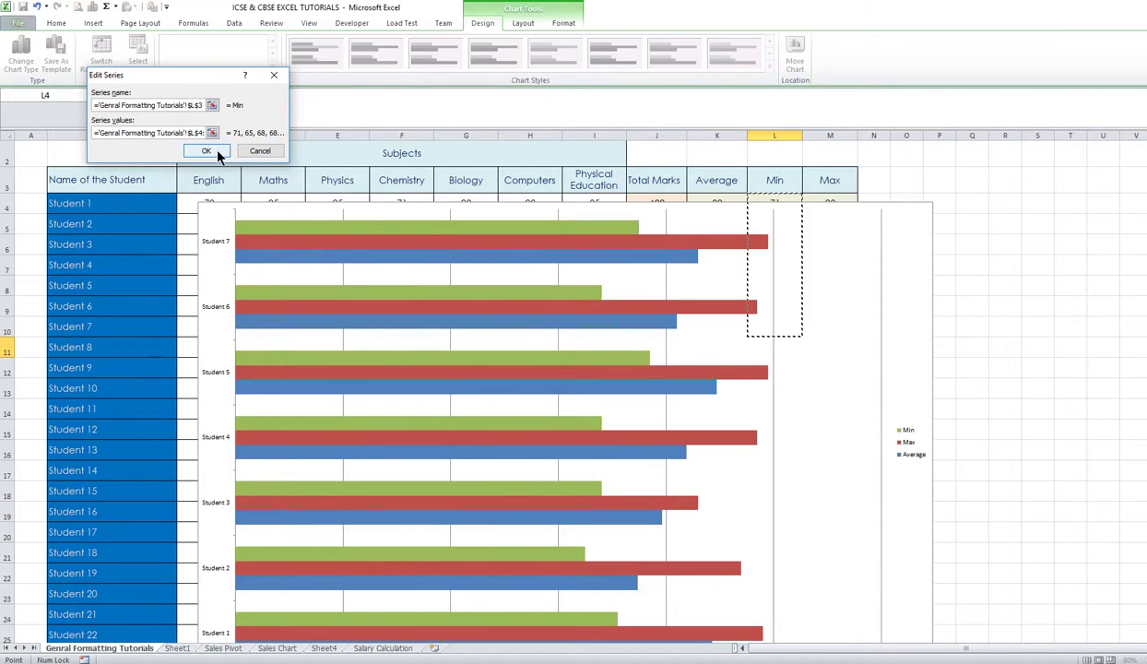
{"action": "left_click", "coordinate": [208, 151]}
{"action": "left_click", "coordinate": [293, 203]}
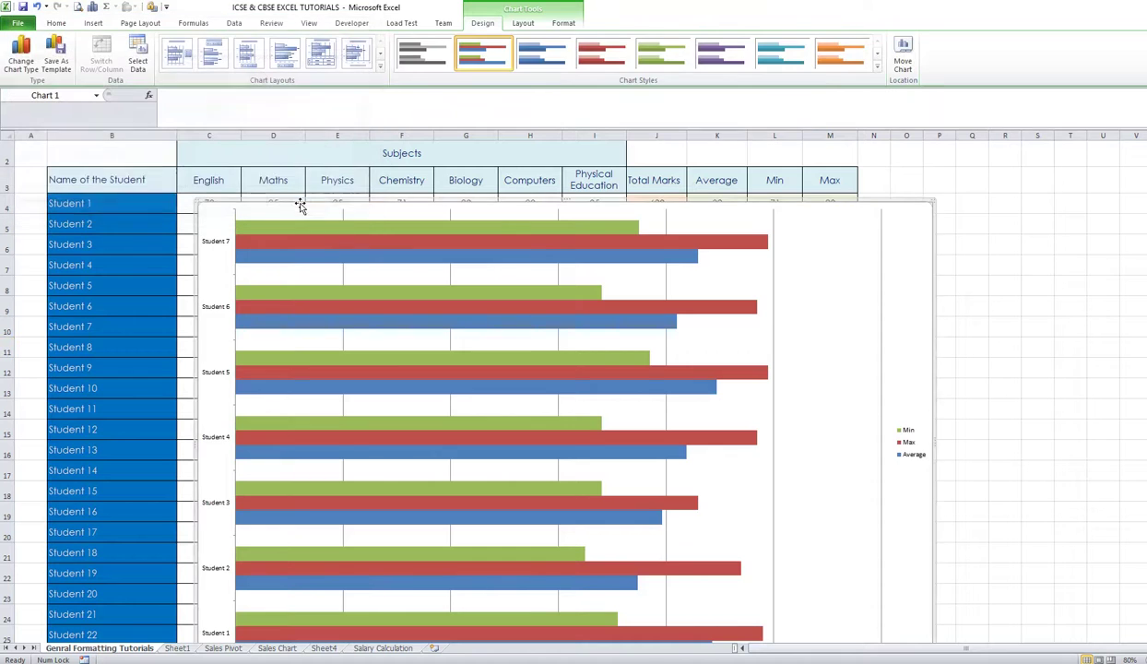
Open the formatting options of the student name axis and put its categories in reverse order
{"action": "left_click", "coordinate": [216, 247]}
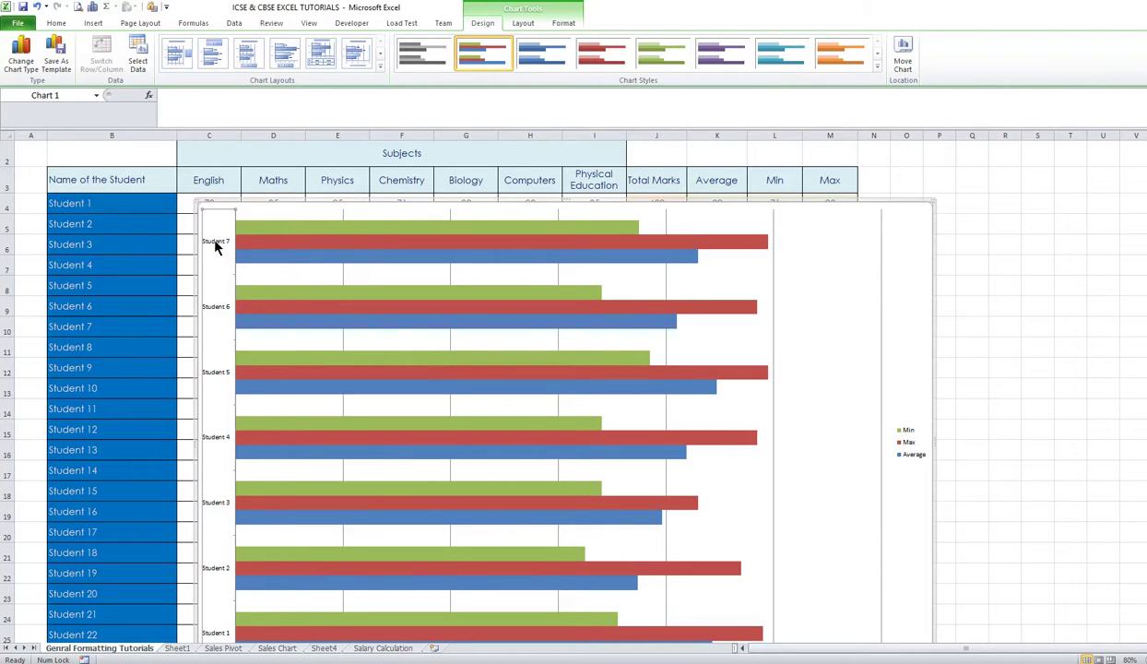
{"action": "right_click", "coordinate": [218, 314]}
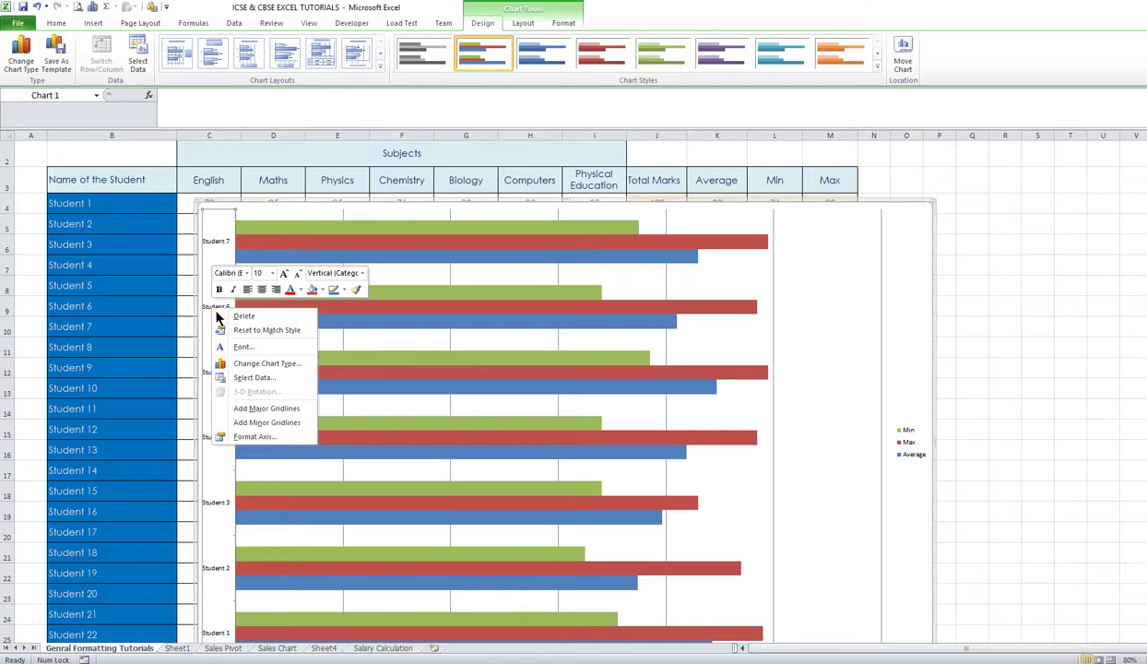
{"action": "left_click", "coordinate": [256, 439]}
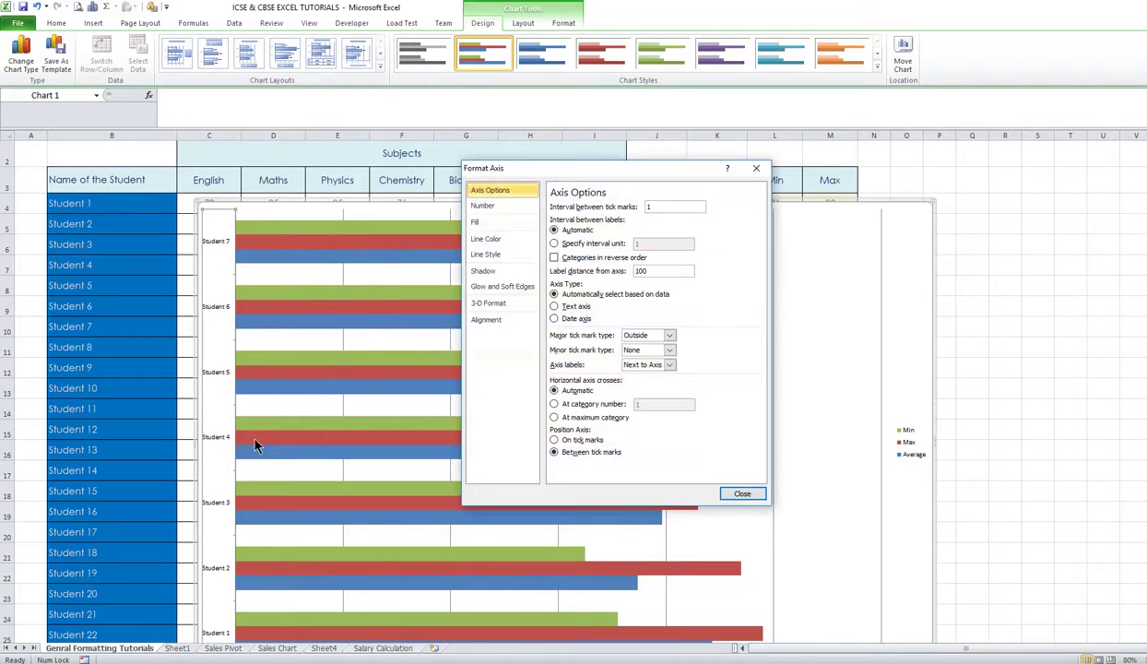
{"action": "left_click", "coordinate": [554, 258]}
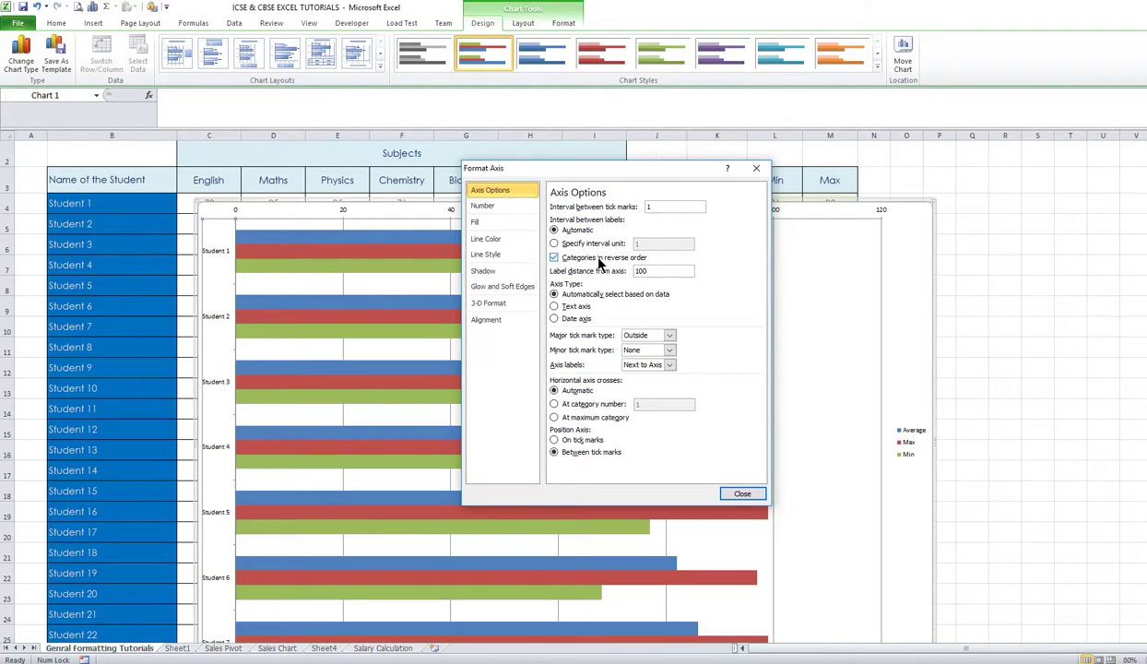
Set the student name axis's major tick mark type to Cross
{"action": "left_click_drag", "start_coordinate": [628, 173], "coordinate": [1006, 83]}
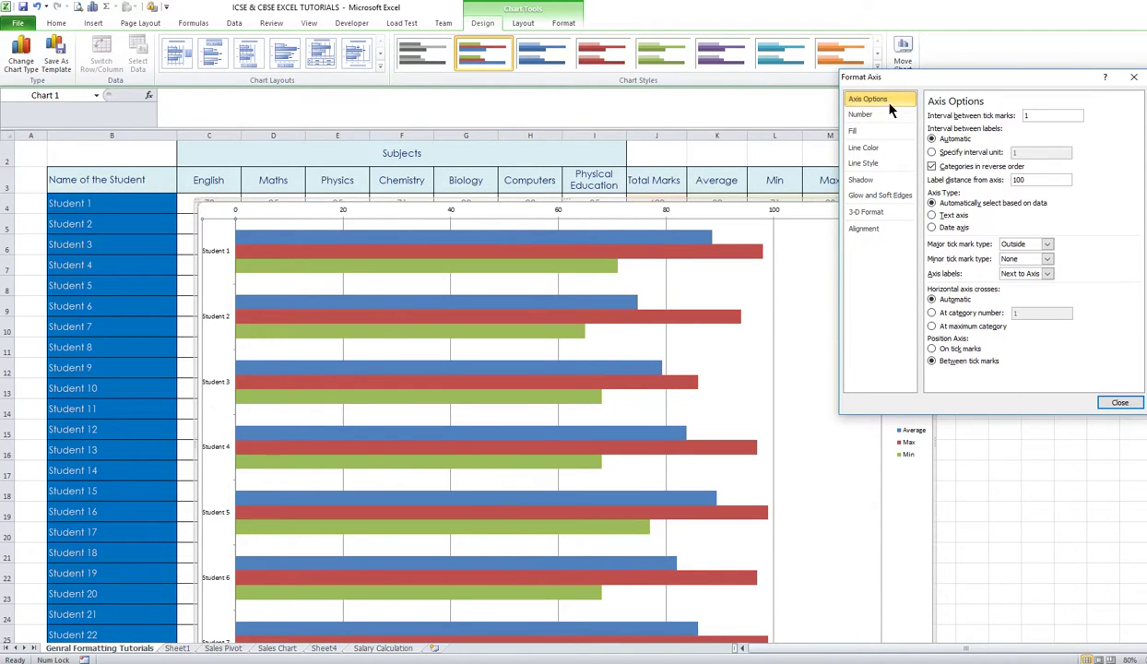
{"action": "left_click", "coordinate": [1048, 244]}
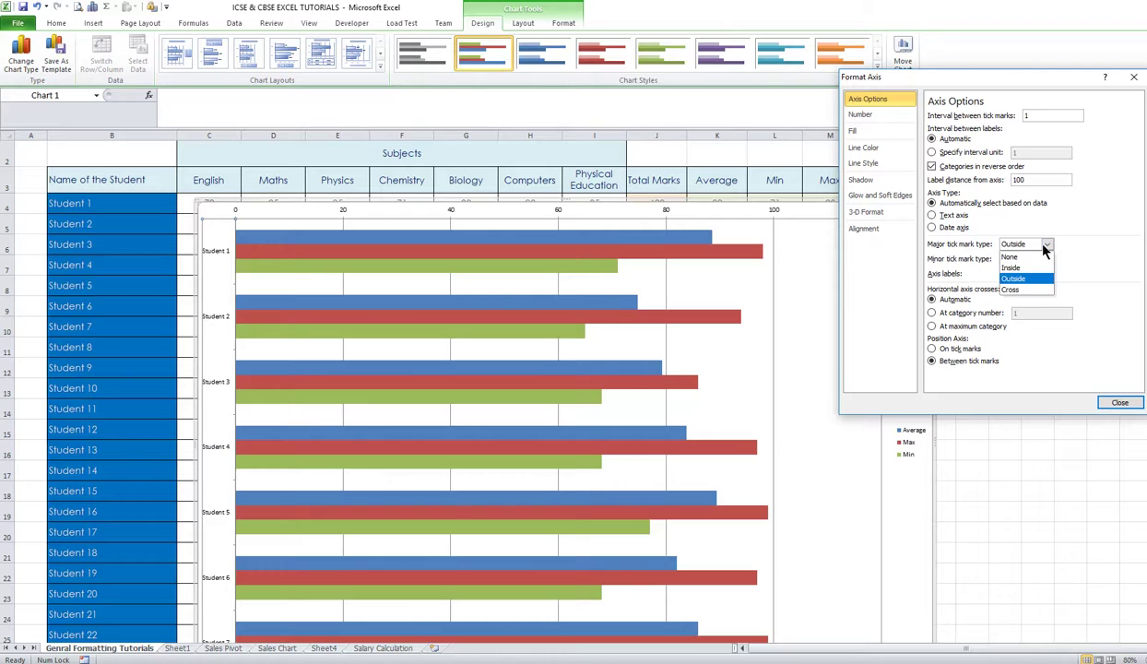
{"action": "left_click", "coordinate": [1024, 288]}
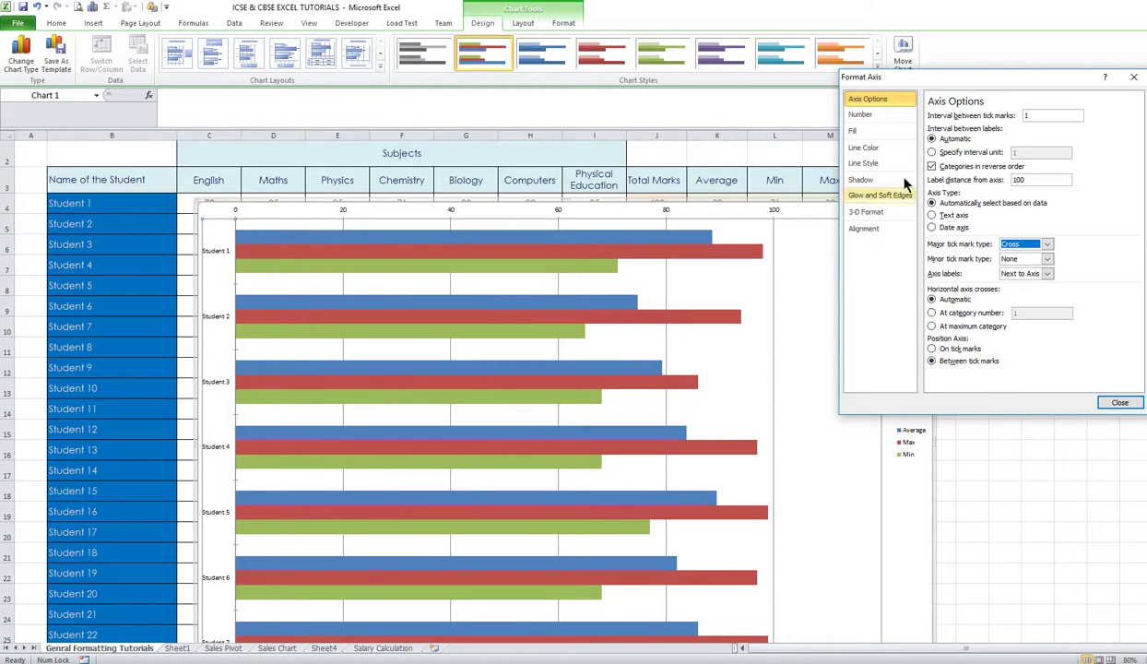
Look through the category axis's number, fill, line, shadow, glow, 3-D and alignment settings and return to the axis options
{"action": "left_click", "coordinate": [875, 119]}
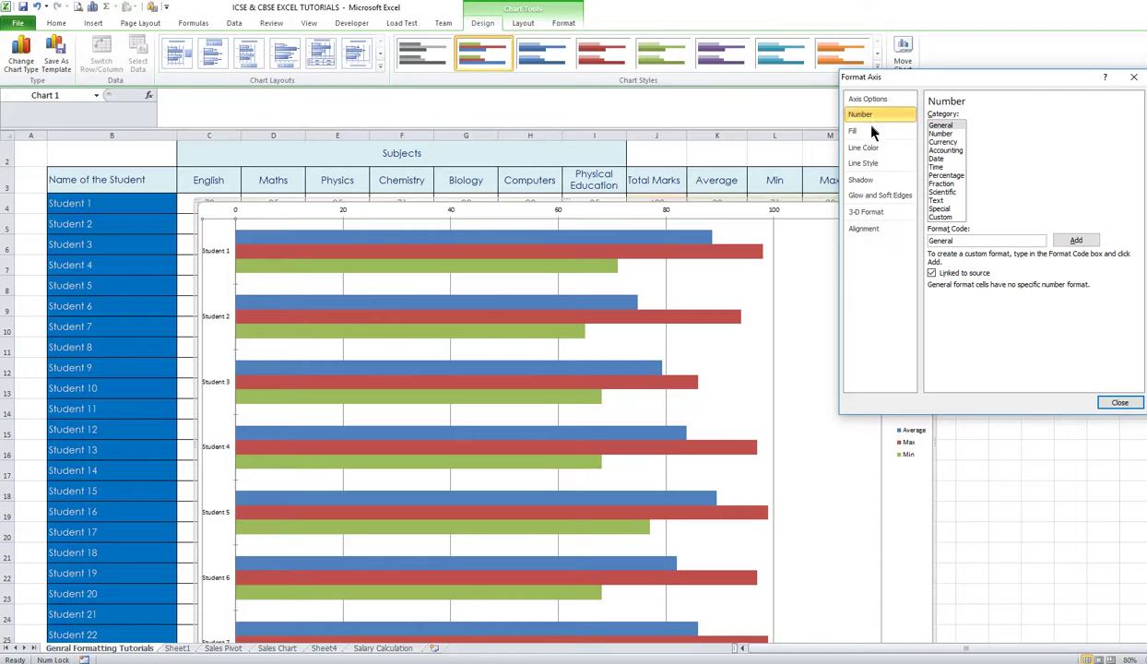
{"action": "left_click", "coordinate": [873, 130]}
{"action": "left_click", "coordinate": [865, 149]}
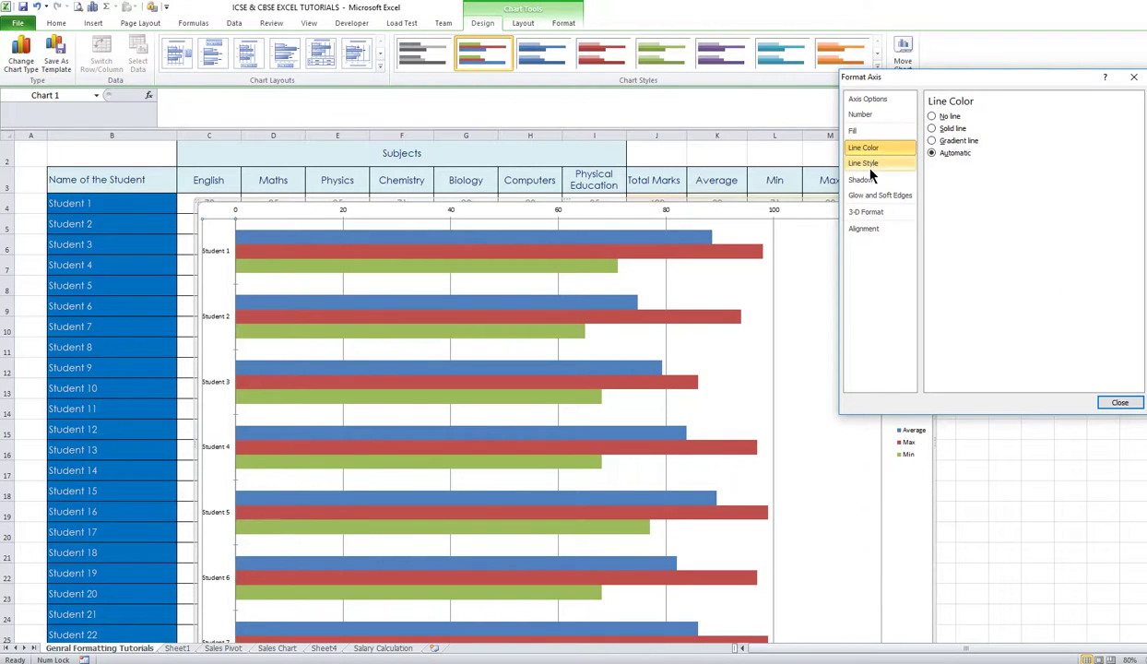
{"action": "left_click", "coordinate": [863, 164]}
{"action": "left_click", "coordinate": [861, 180]}
{"action": "left_click", "coordinate": [874, 196]}
{"action": "left_click", "coordinate": [868, 213]}
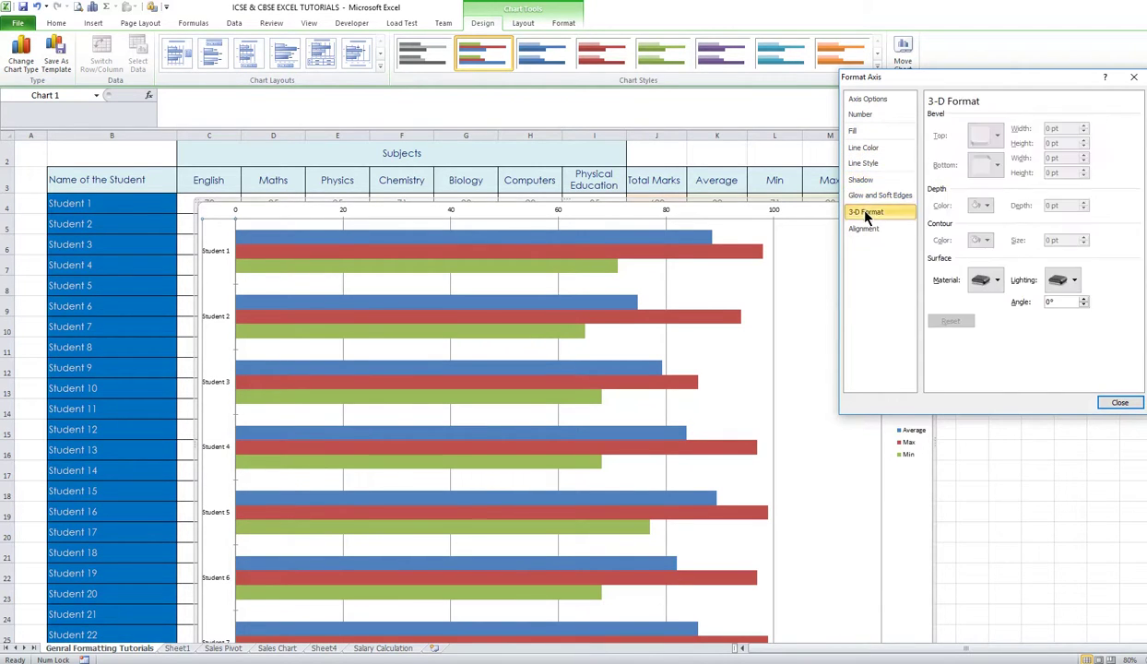
{"action": "left_click", "coordinate": [864, 227]}
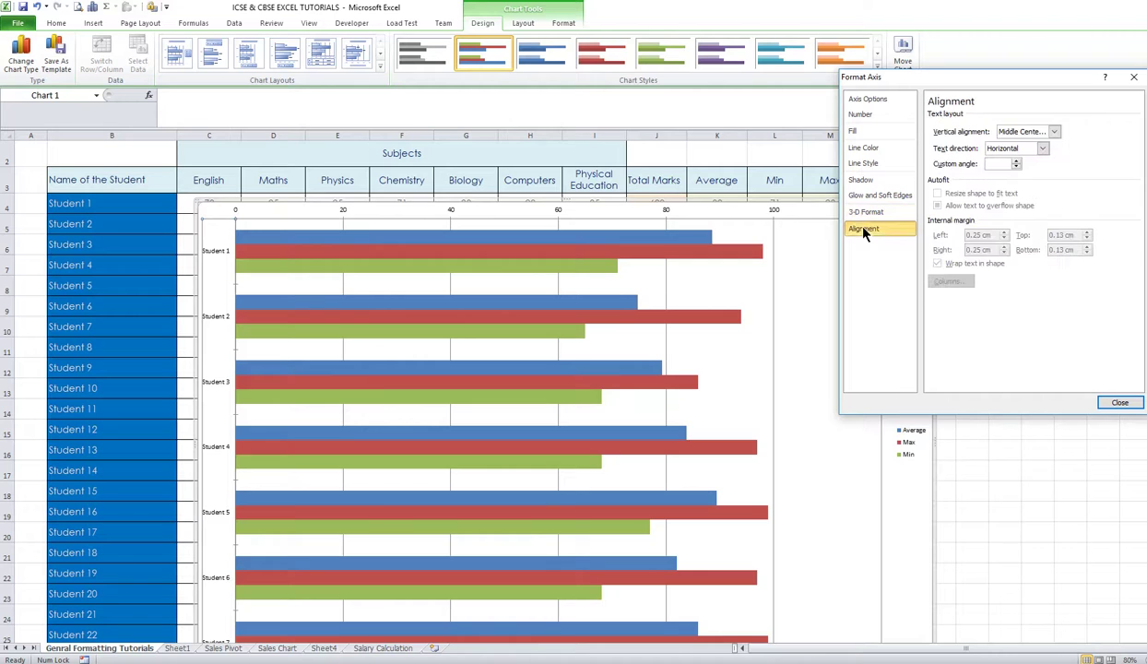
{"action": "left_click", "coordinate": [866, 100]}
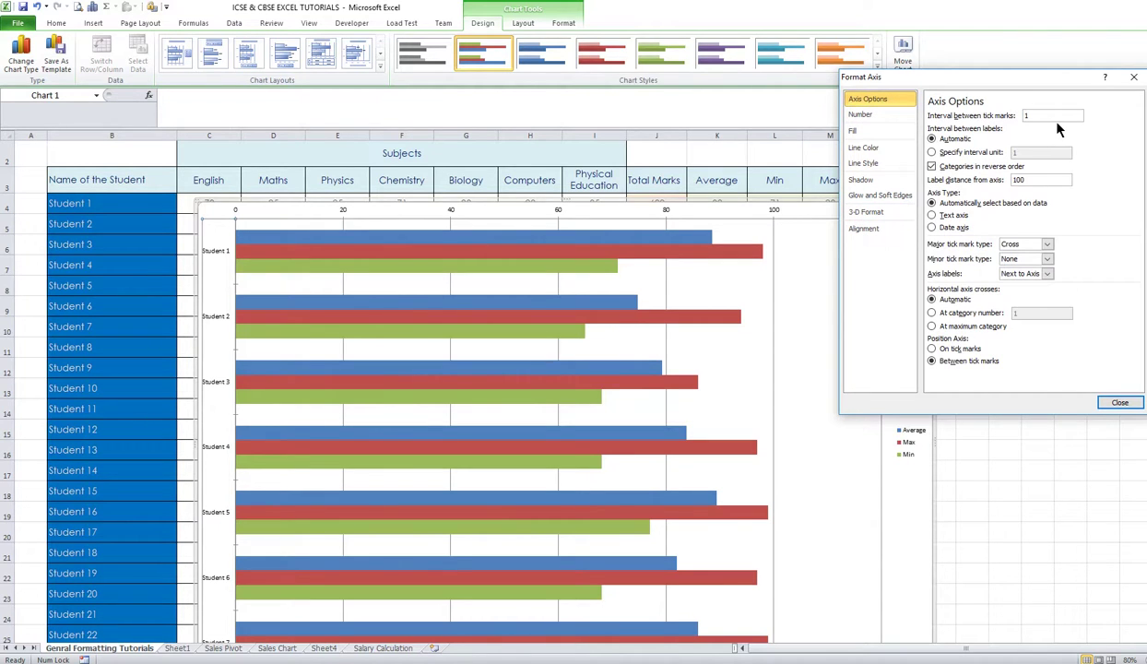
Try a specified label interval unit of 20 on the student name axis
{"action": "left_click", "coordinate": [983, 153]}
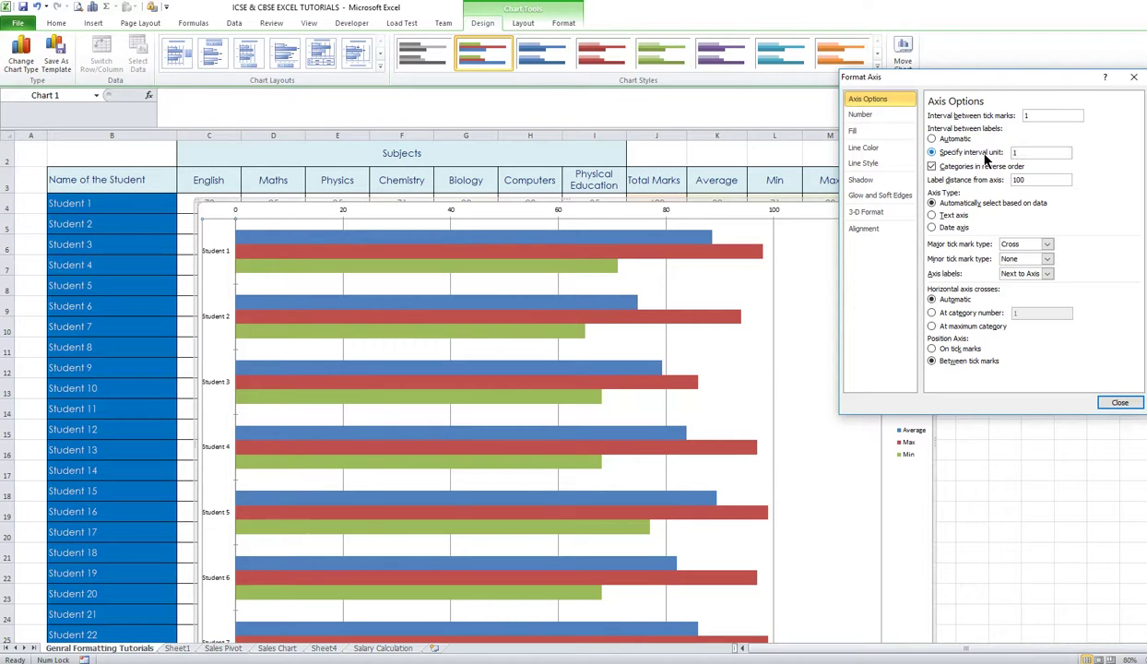
{"action": "left_click", "coordinate": [1033, 155]}
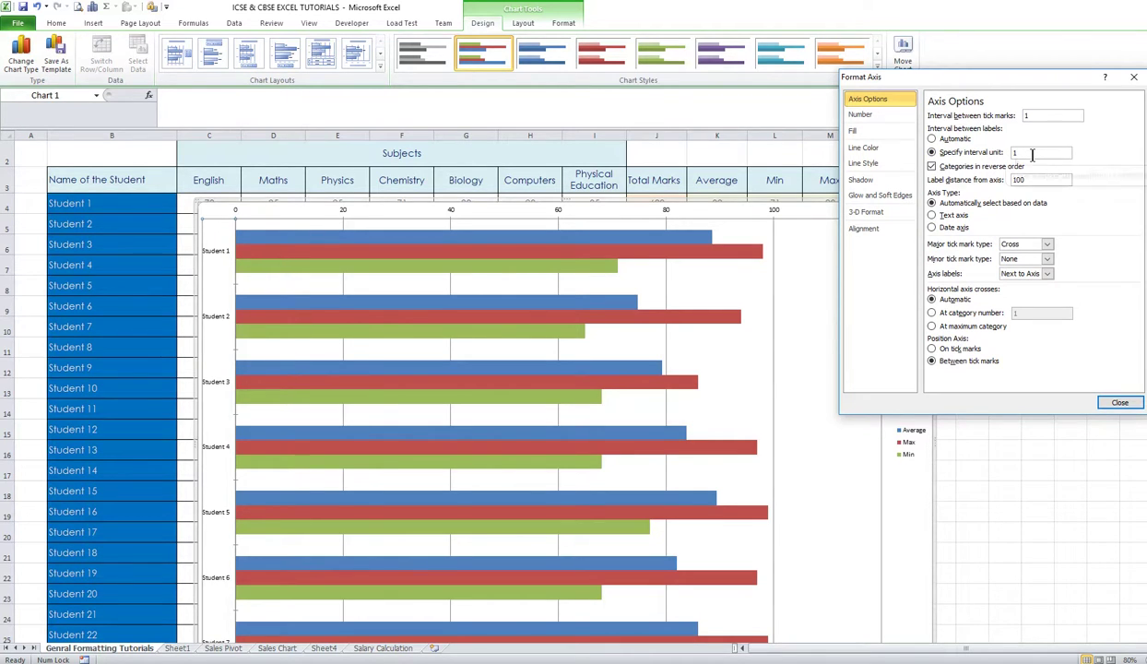
{"action": "left_click_drag", "start_coordinate": [1032, 155], "coordinate": [1010, 155]}
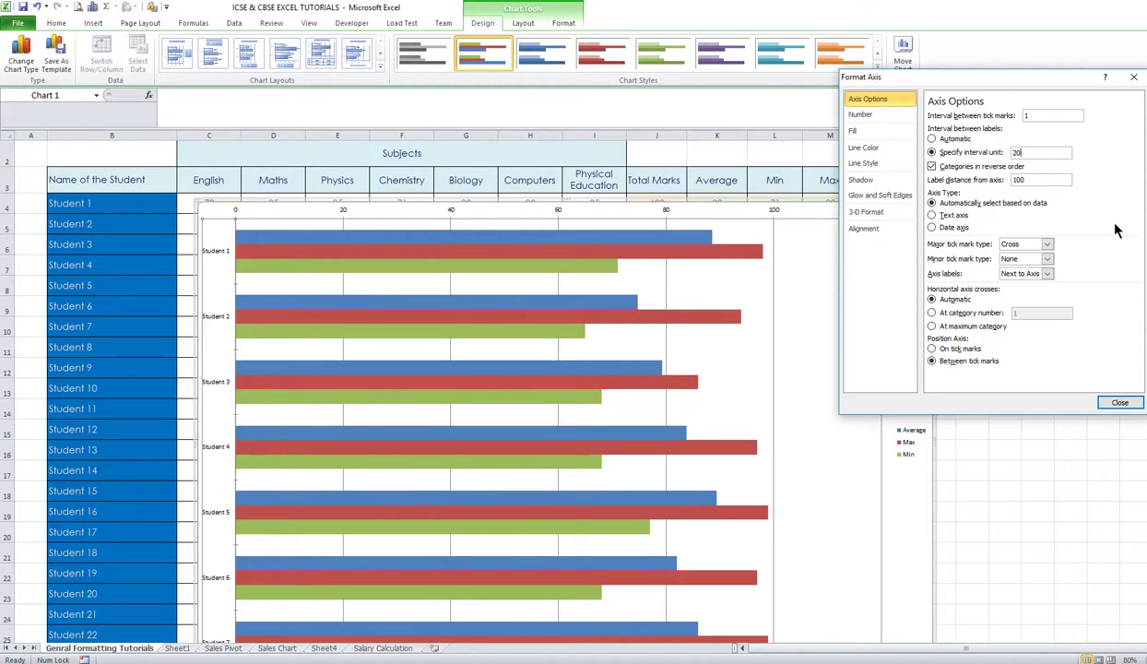
{"action": "left_click", "coordinate": [1048, 180]}
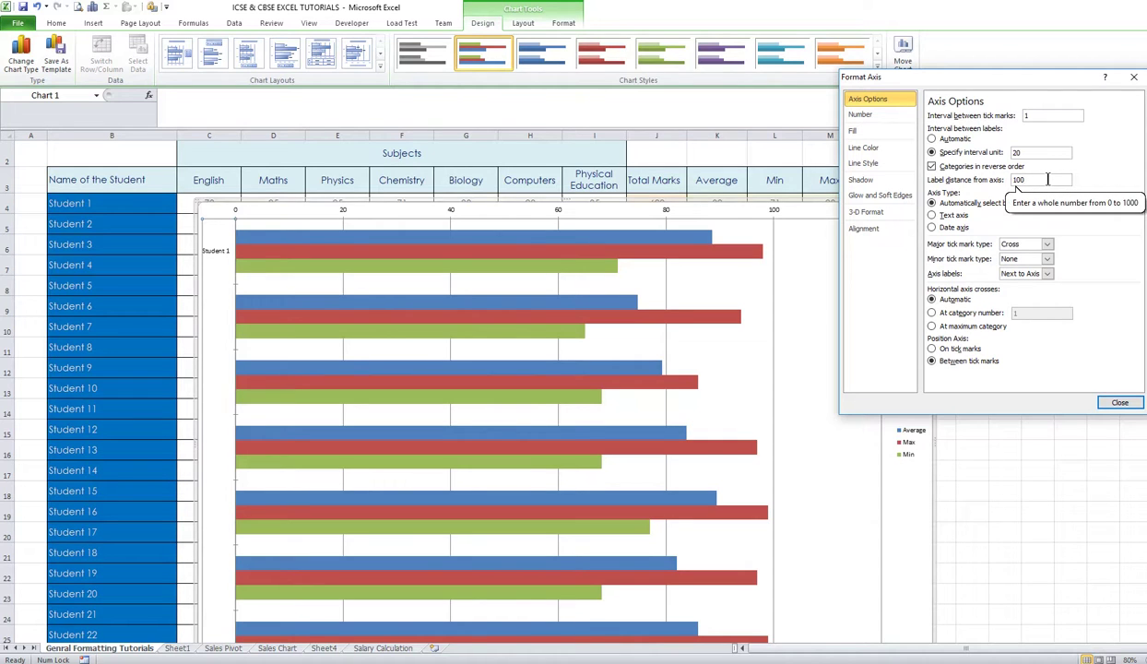
Specify a label interval unit of 1 and a tick mark interval of 3 on the student name axis, and close its formatting
{"action": "left_click", "coordinate": [973, 153]}
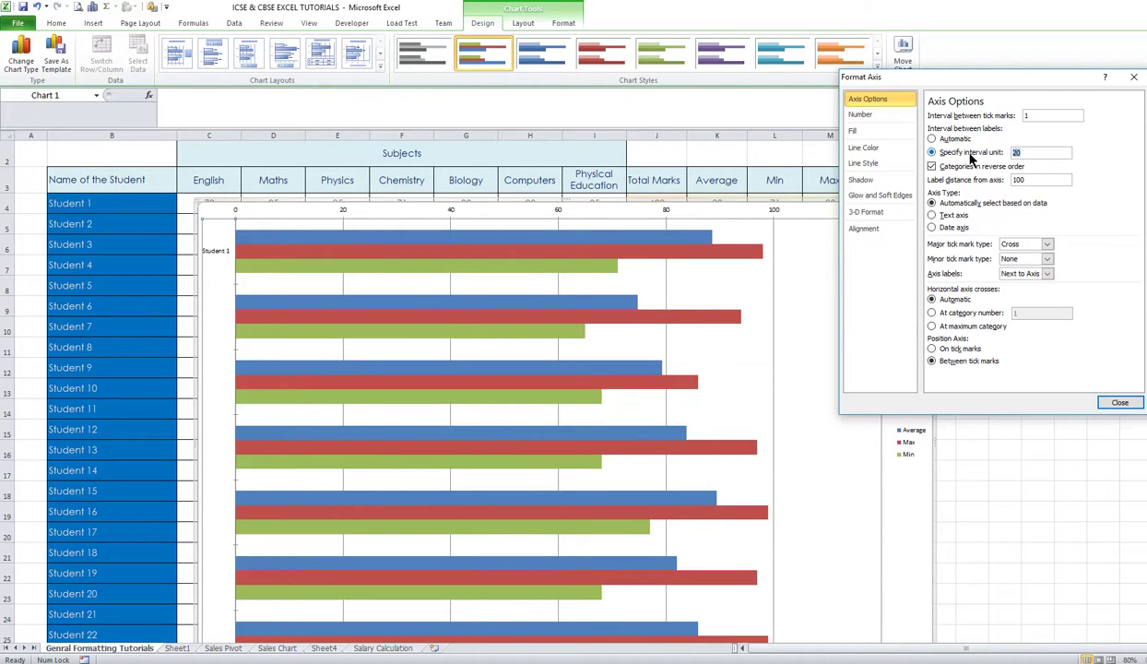
{"action": "type", "text": "1"}
{"action": "left_click", "coordinate": [1037, 114]}
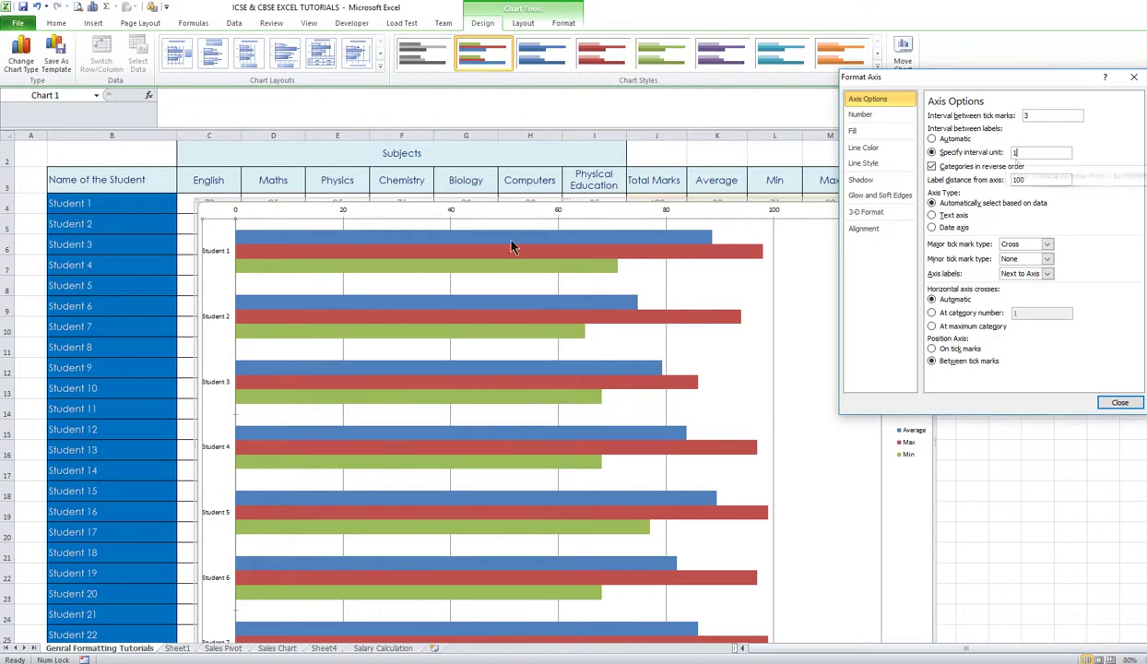
{"action": "mouse_move", "coordinate": [237, 239]}
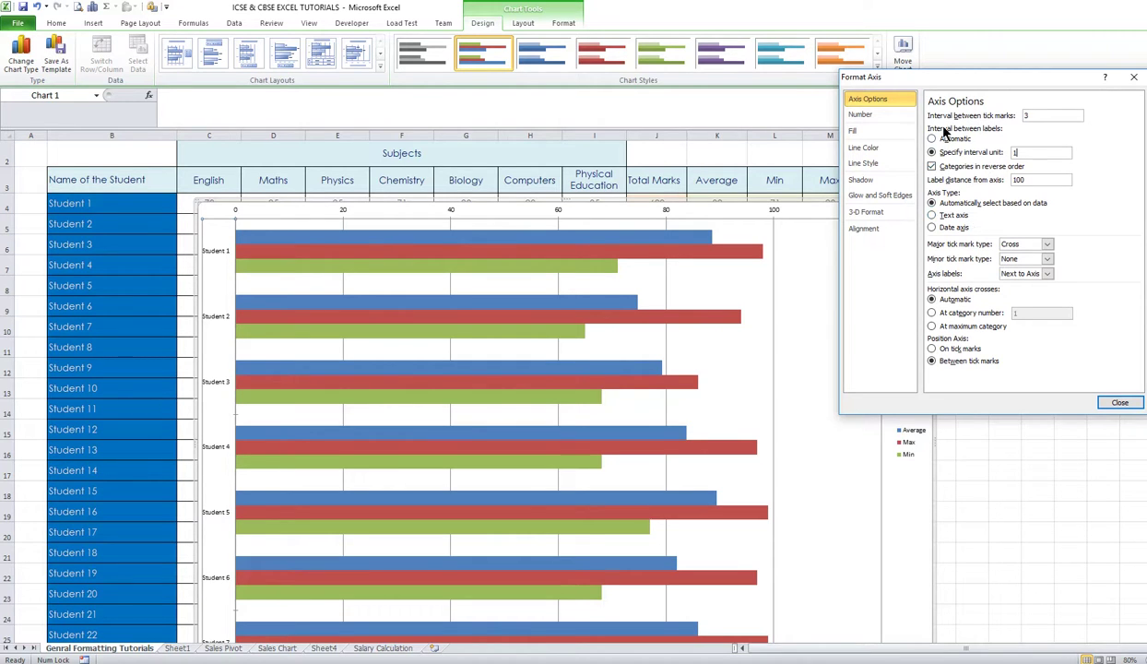
{"action": "left_click", "coordinate": [1119, 404]}
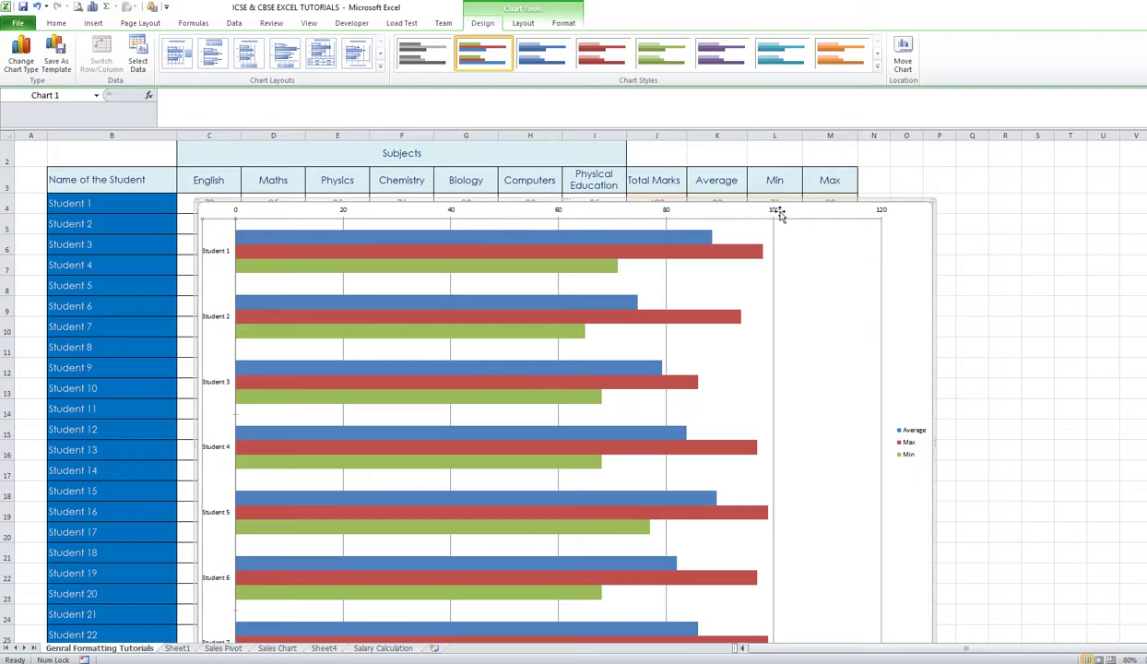
Open the formatting options of the horizontal value axis and fix its major unit at 15
{"action": "left_click", "coordinate": [776, 212]}
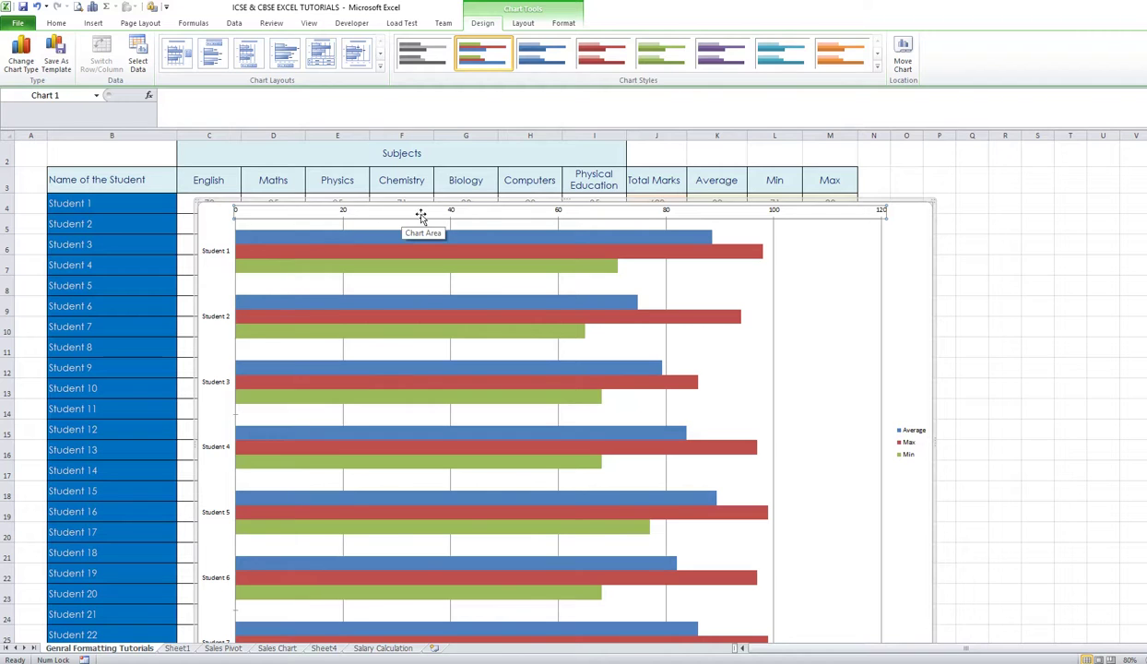
{"action": "right_click", "coordinate": [667, 214]}
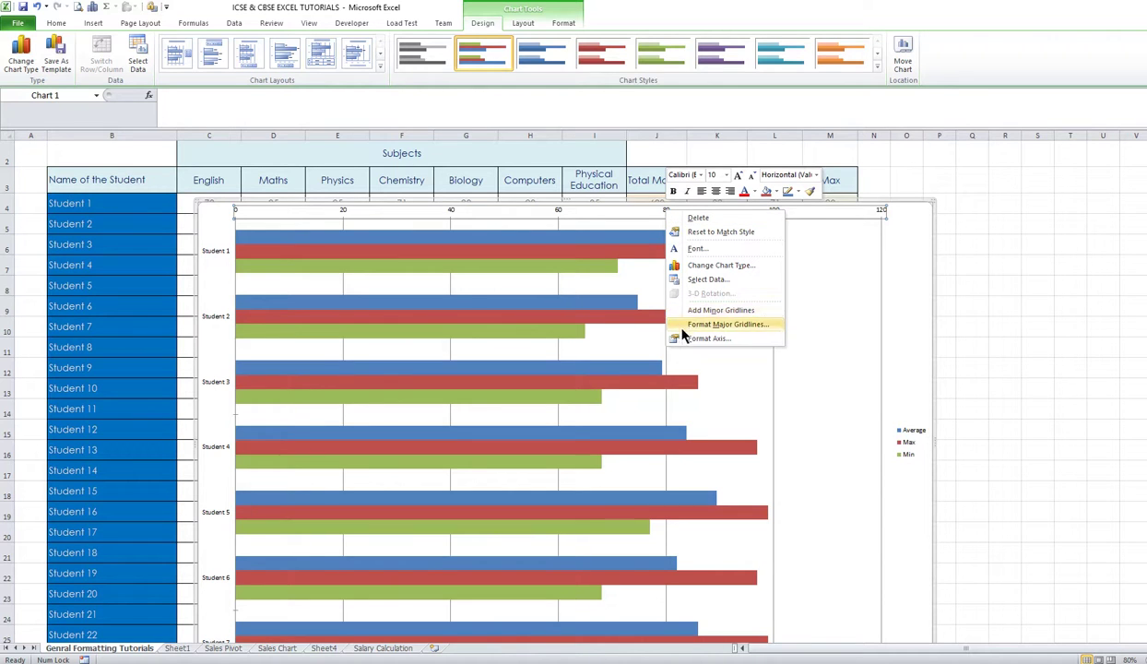
{"action": "left_click", "coordinate": [682, 339]}
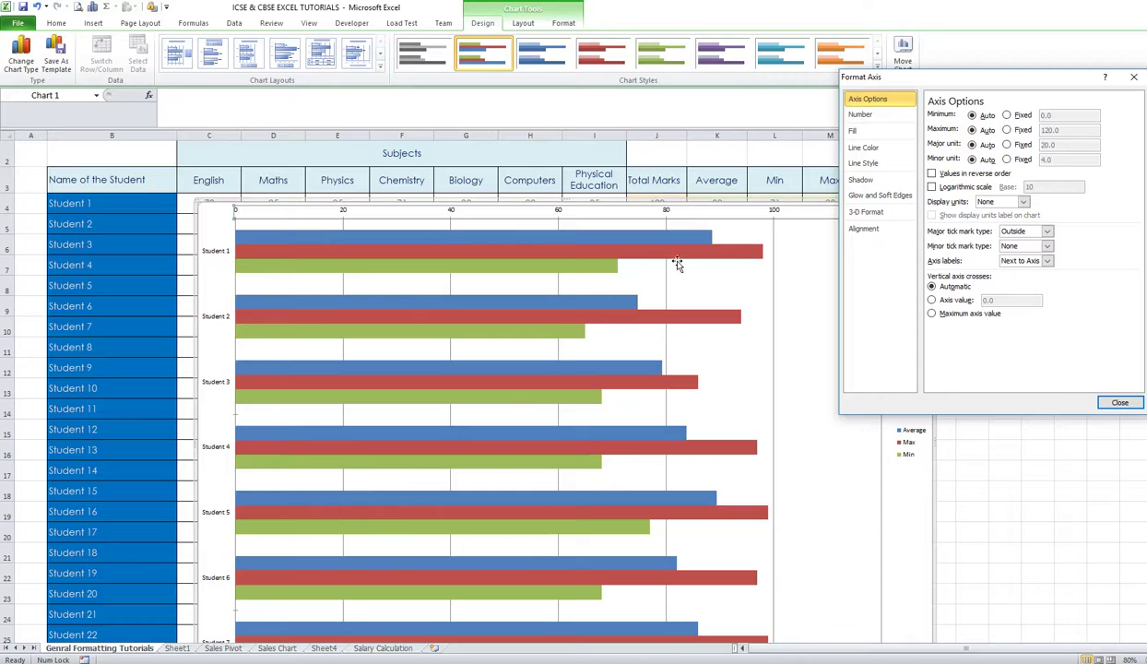
{"action": "left_click", "coordinate": [1007, 145]}
{"action": "type", "text": "15"}
Try the value axis in reverse order and with a logarithmic scale of base 100, 5 and 2.5, switching both options back off
{"action": "left_click", "coordinate": [932, 175]}
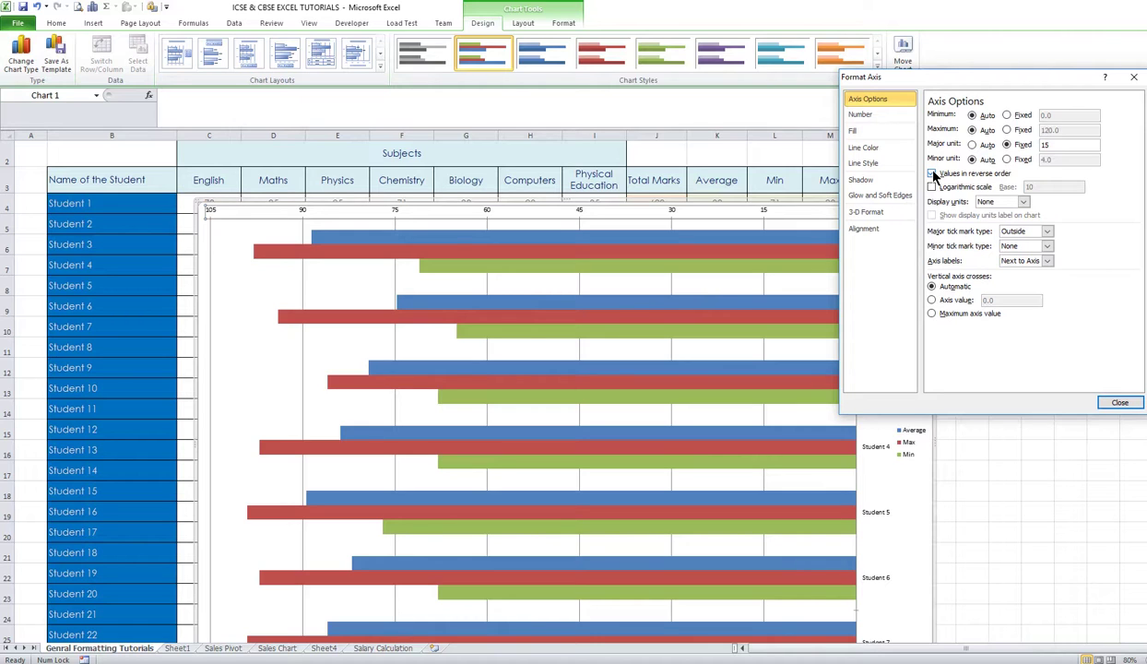
{"action": "left_click", "coordinate": [932, 174]}
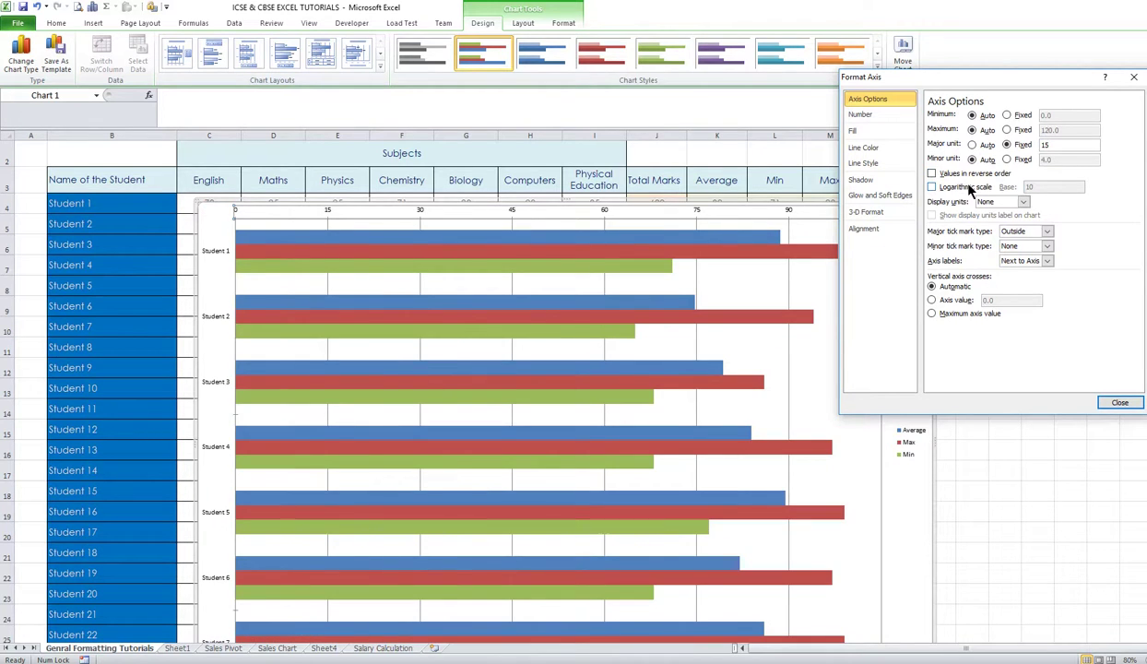
{"action": "left_click", "coordinate": [933, 187]}
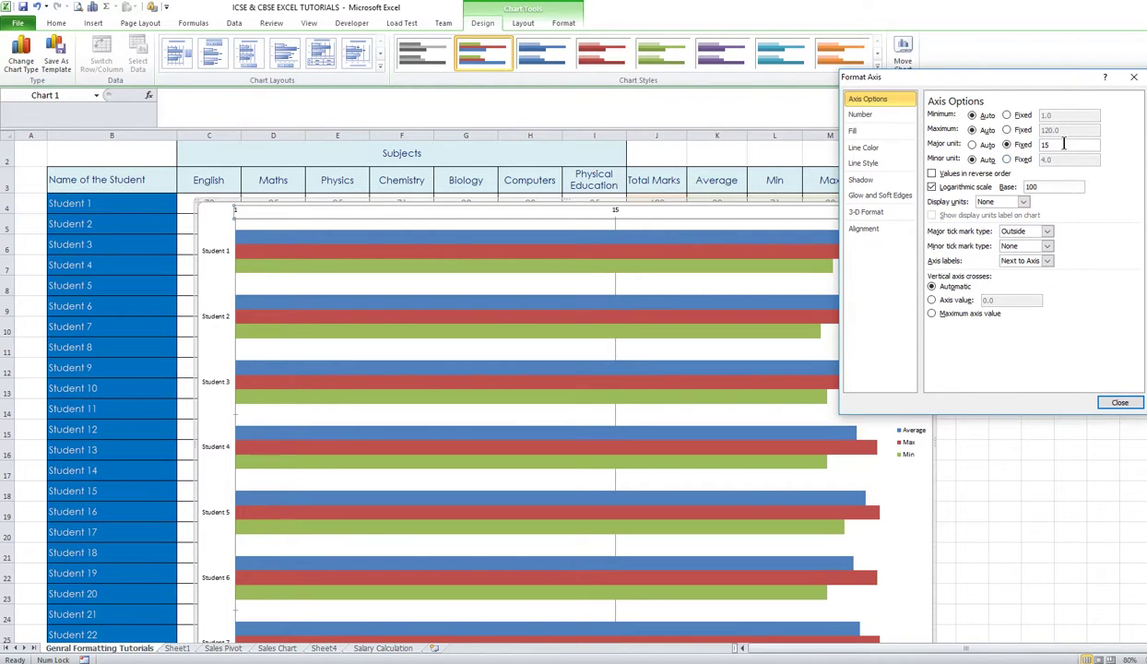
{"action": "left_click_drag", "start_coordinate": [1050, 188], "coordinate": [992, 190]}
{"action": "type", "text": "5"}
{"action": "left_click", "coordinate": [1067, 145]}
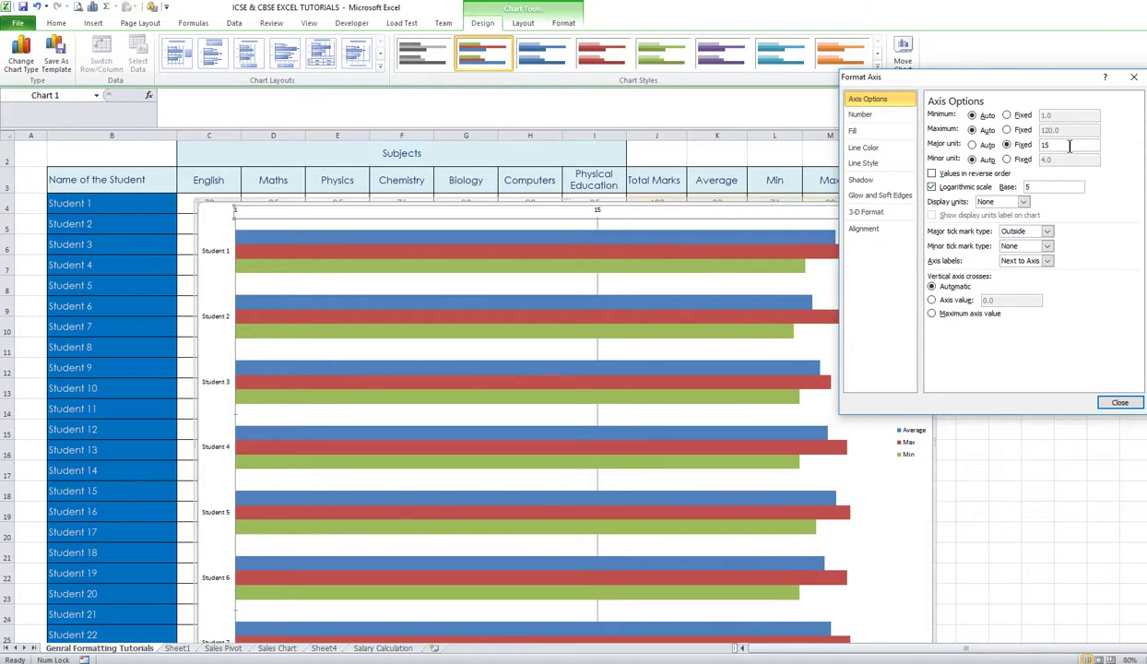
{"action": "left_click_drag", "start_coordinate": [1044, 185], "coordinate": [989, 181]}
{"action": "type", "text": "2."}
{"action": "left_click", "coordinate": [1072, 145]}
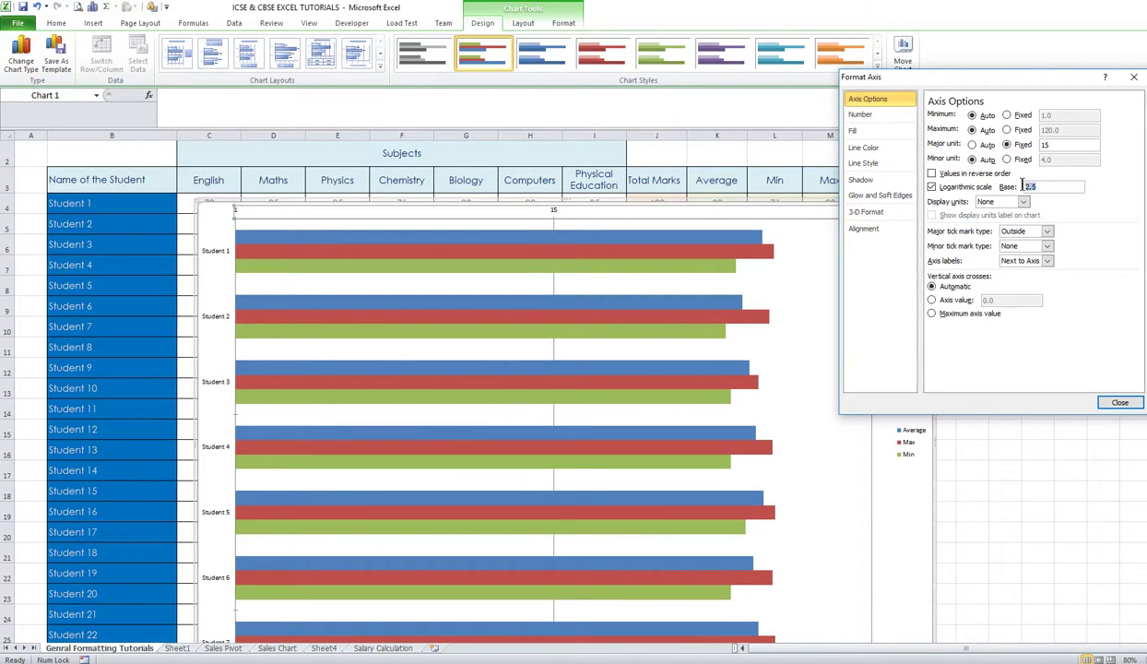
{"action": "left_click", "coordinate": [932, 187]}
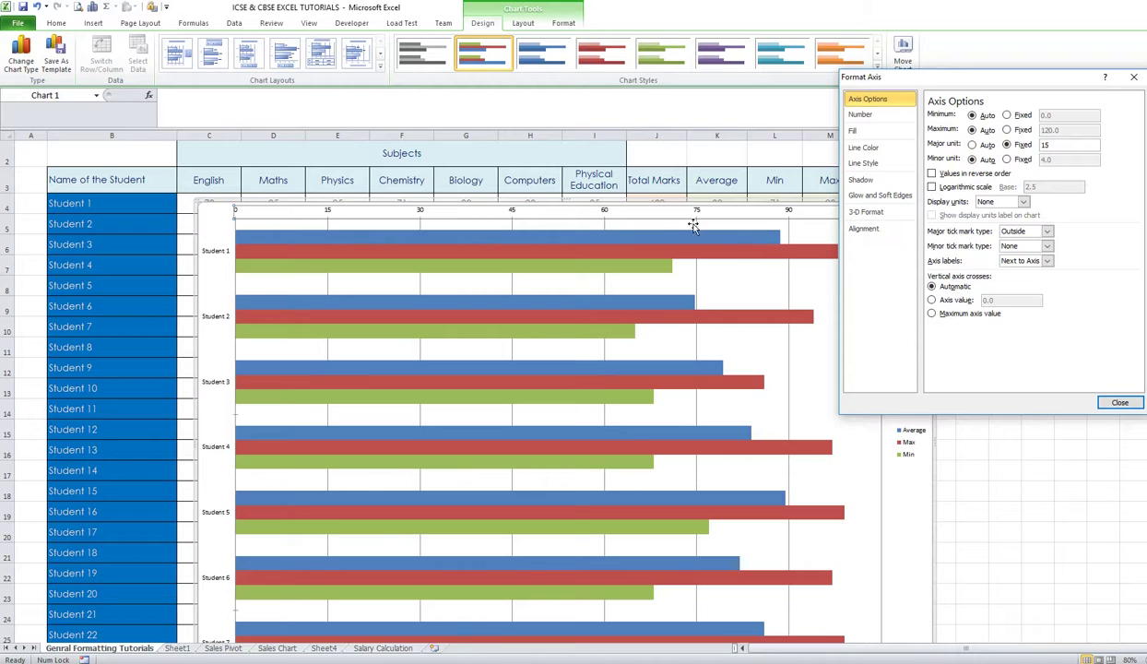
Set the horizontal value axis's major tick mark type to Cross
{"action": "left_click", "coordinate": [1026, 232]}
{"action": "left_click", "coordinate": [1039, 278]}
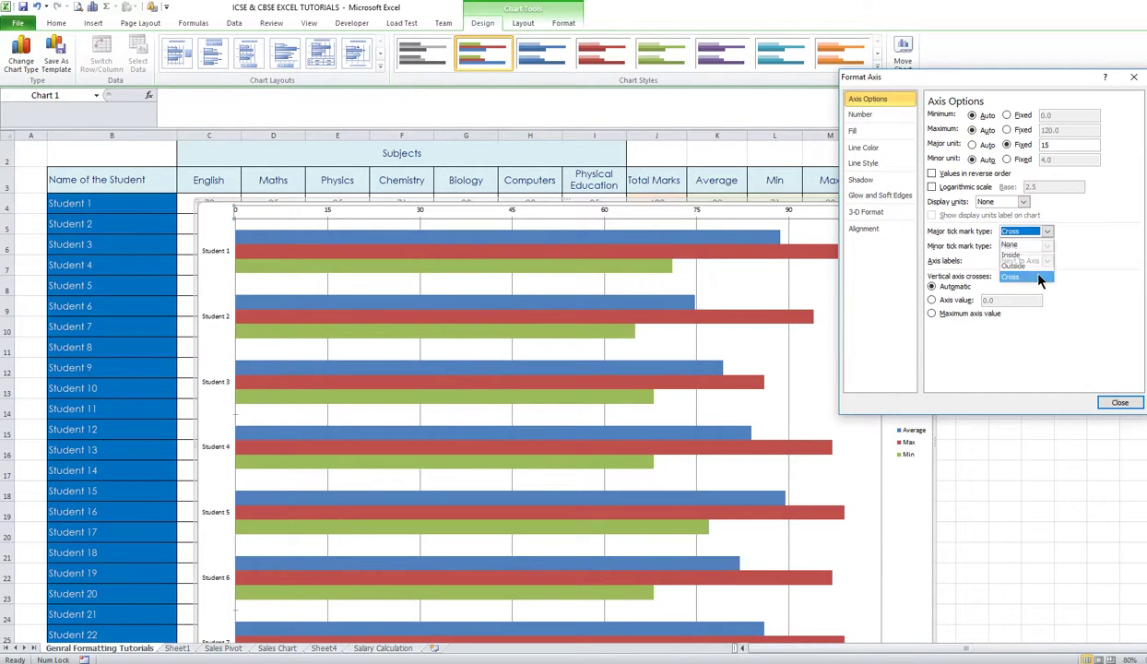
Set the value axis's minor tick mark type to Inside, and try its axis labels at High before choosing Low
{"action": "left_click", "coordinate": [1029, 247]}
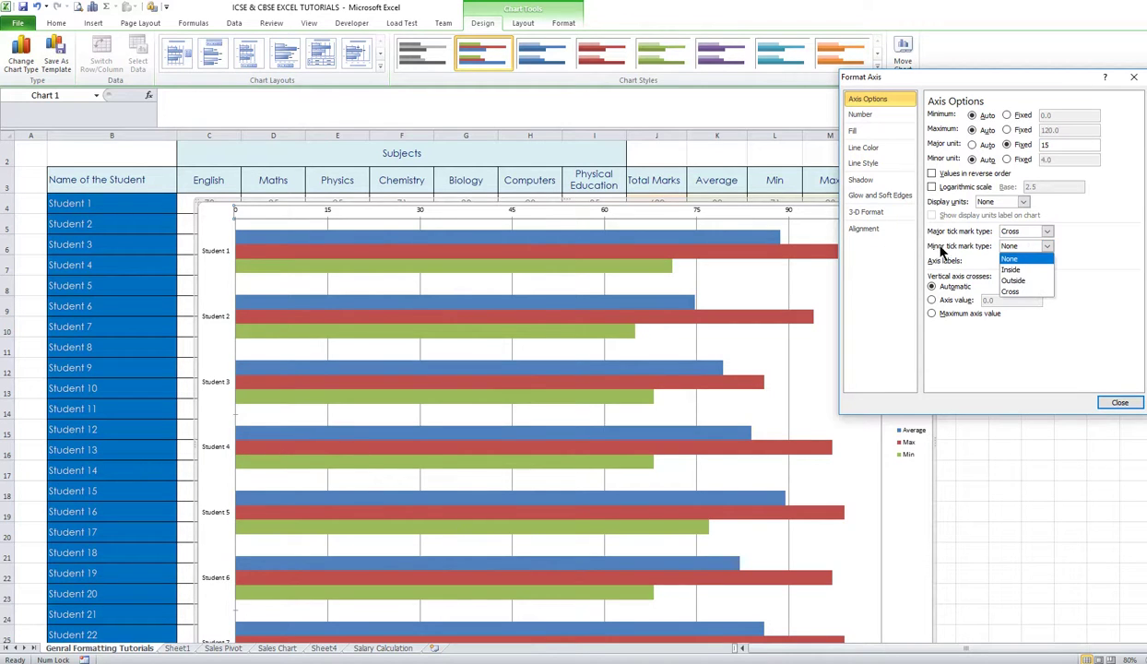
{"action": "left_click", "coordinate": [1013, 272]}
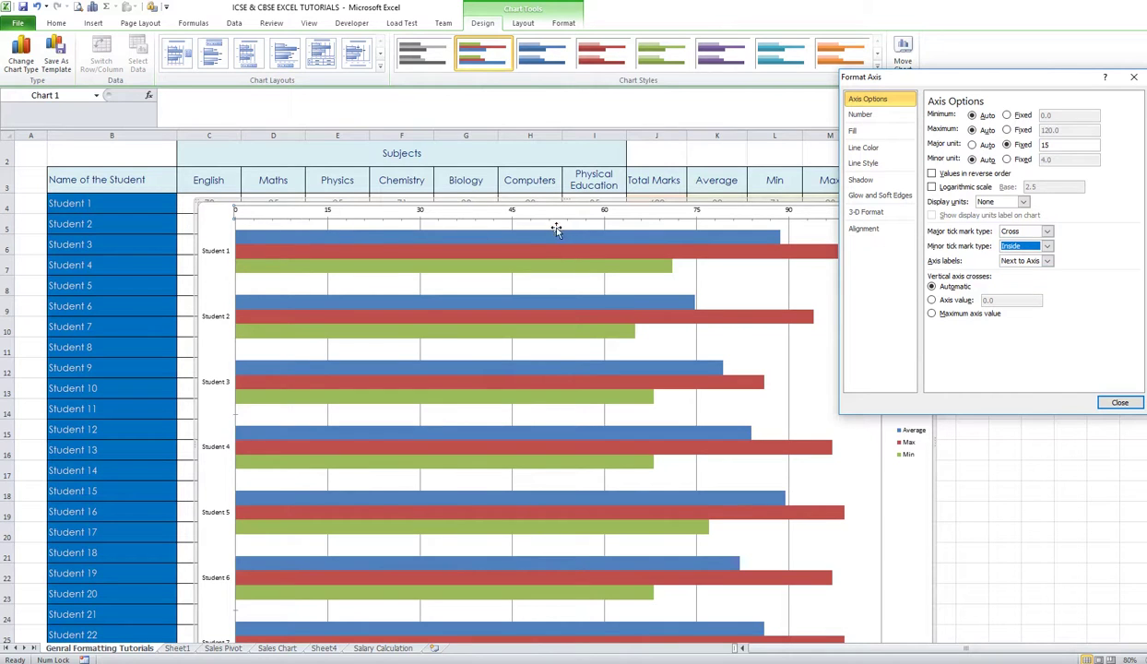
{"action": "left_click", "coordinate": [1047, 261]}
{"action": "left_click", "coordinate": [1013, 285]}
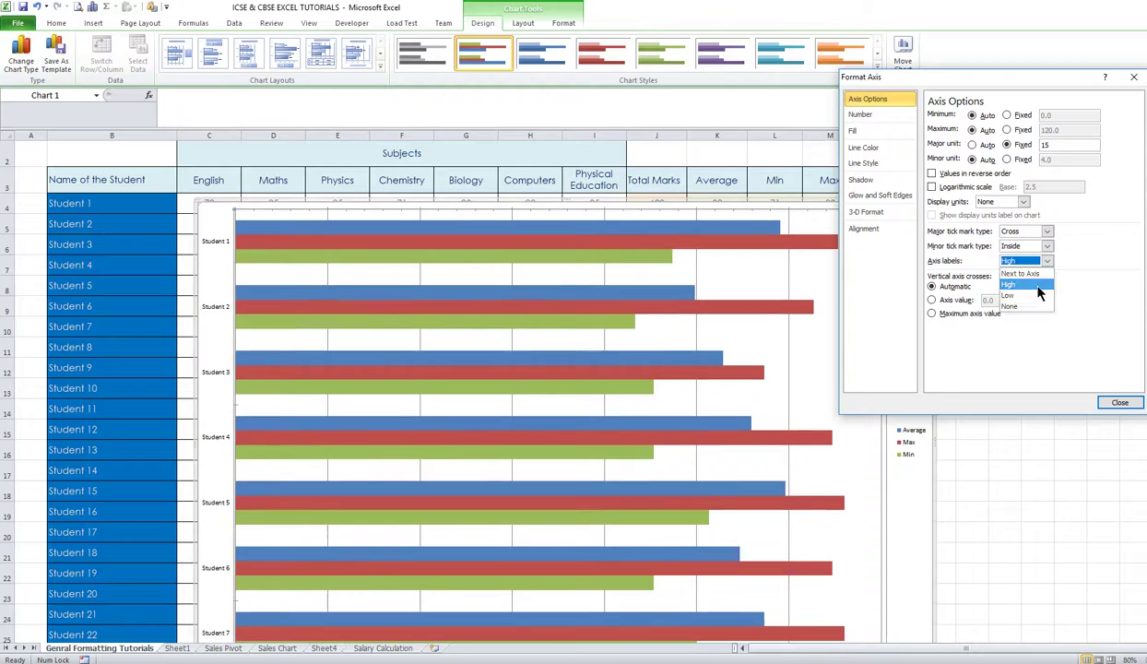
{"action": "left_click", "coordinate": [1047, 262]}
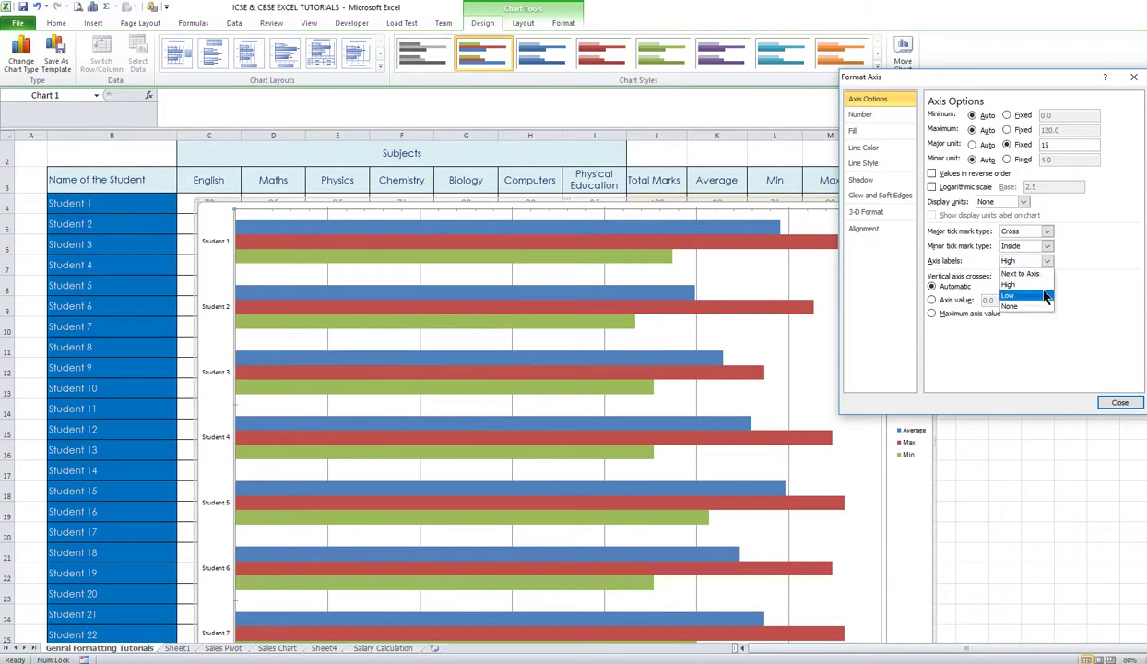
{"action": "left_click", "coordinate": [1045, 295]}
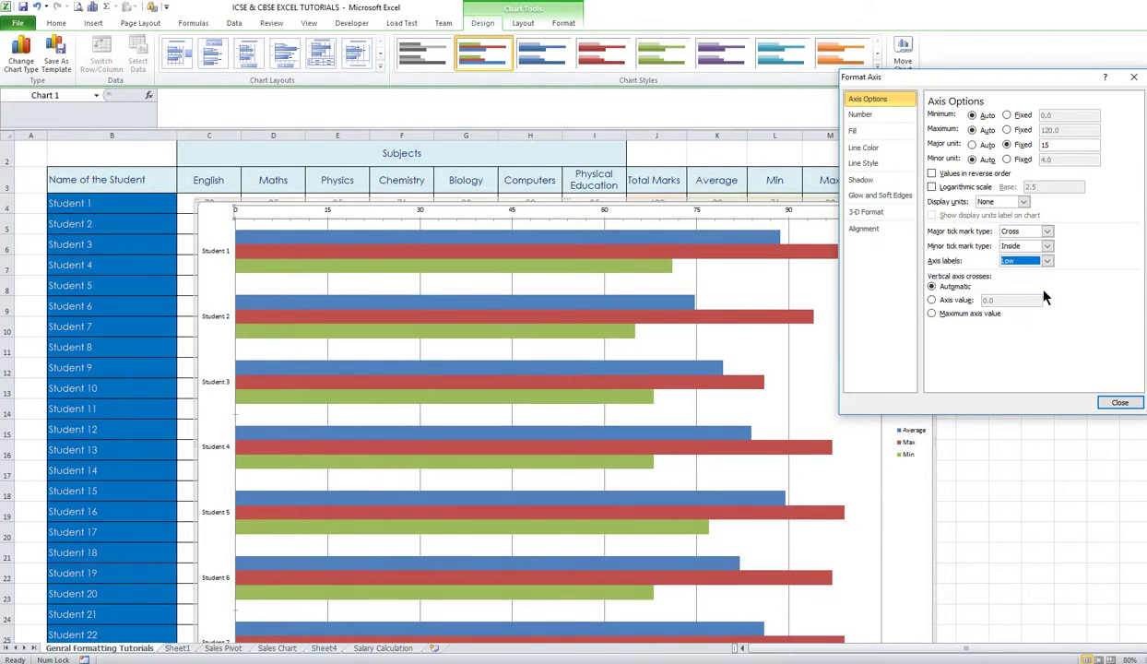
Keep the value axis's display units at None, fix its minor unit at 5, and close the axis formatting
{"action": "left_click", "coordinate": [1023, 203]}
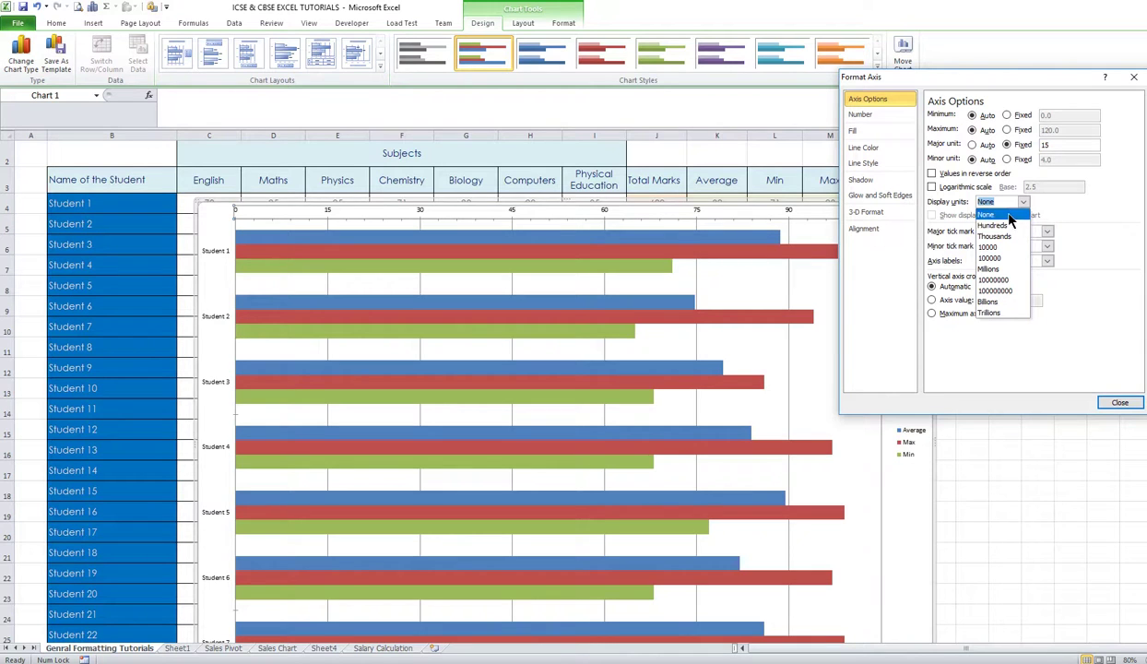
{"action": "left_click", "coordinate": [1010, 215]}
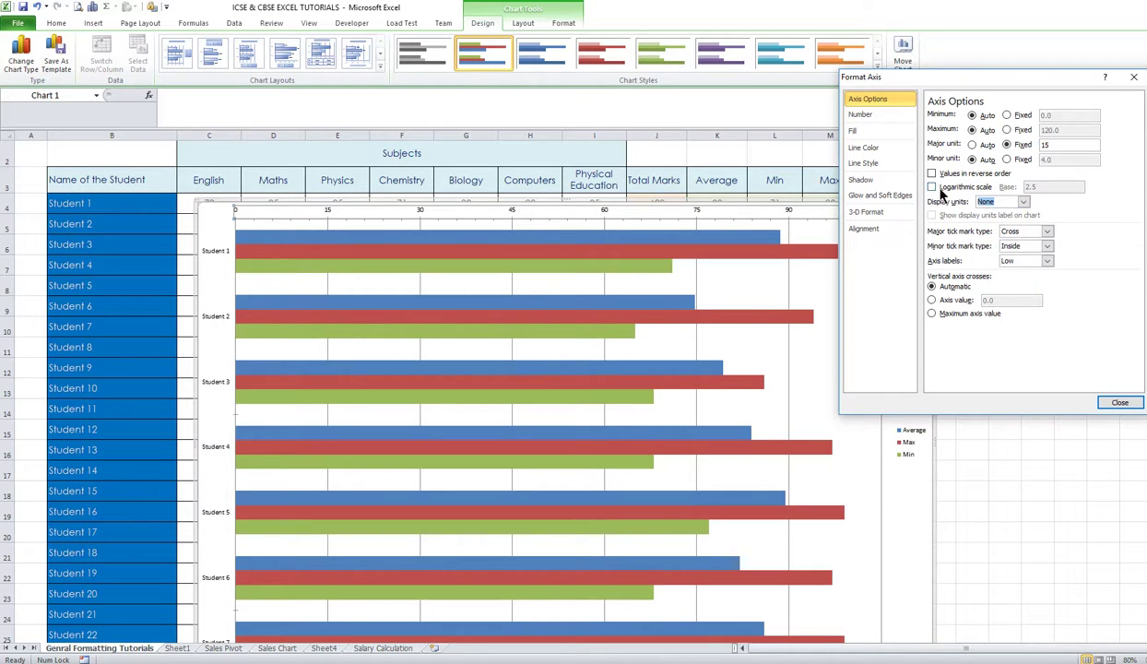
{"action": "left_click", "coordinate": [1007, 159]}
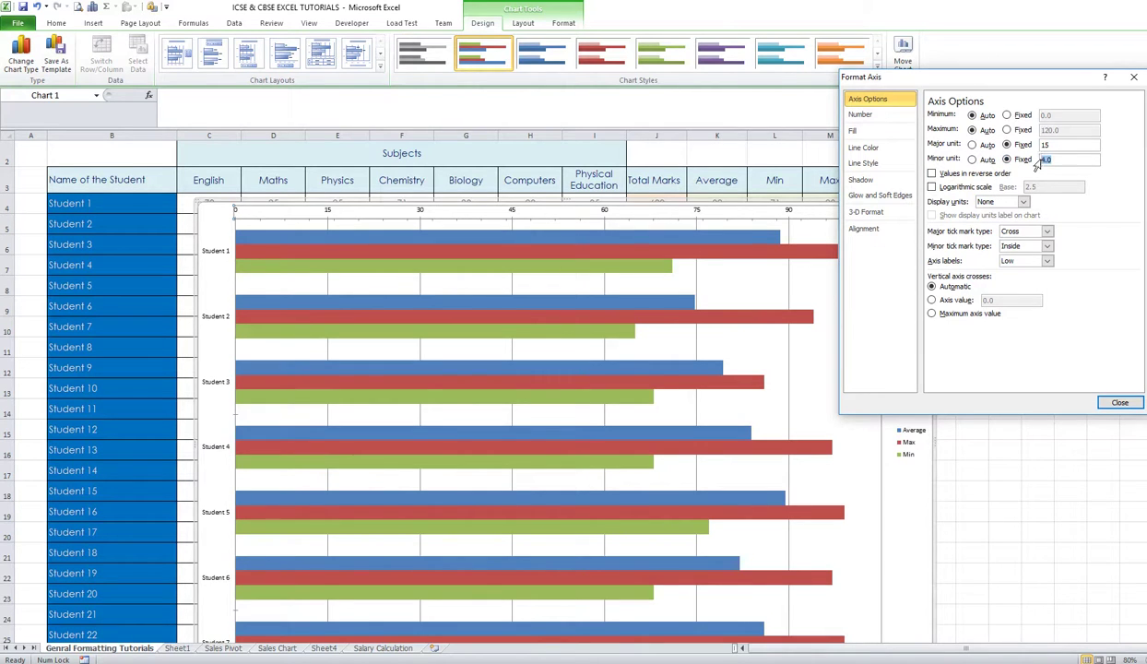
{"action": "type", "text": "5"}
{"action": "left_click", "coordinate": [856, 131]}
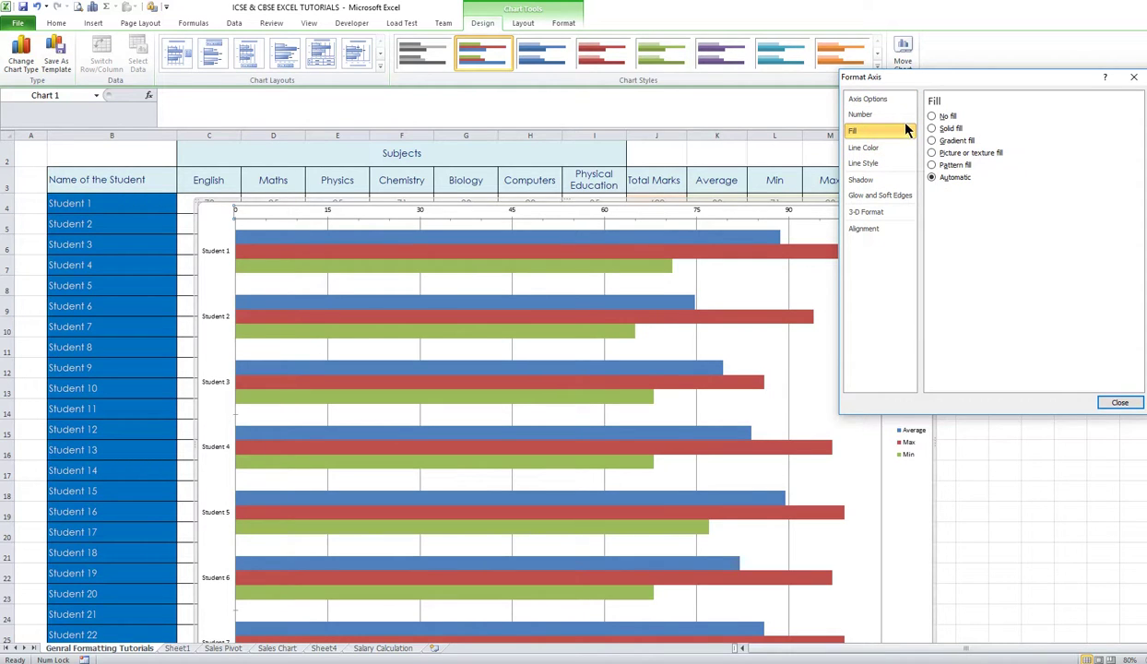
{"action": "left_click", "coordinate": [1119, 403]}
Add data labels to the Average series bars
{"action": "left_click", "coordinate": [842, 294]}
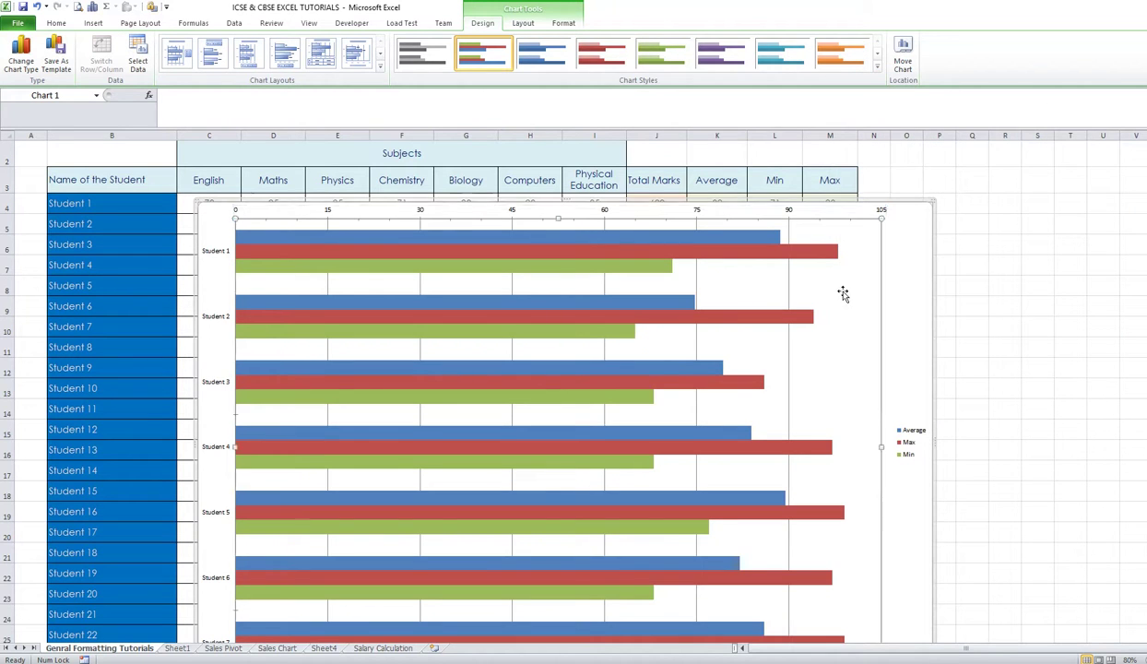
{"action": "scroll", "coordinate": [842, 295], "scroll_direction": "down", "scroll_amount": 2}
{"action": "scroll", "coordinate": [842, 295], "scroll_direction": "up", "scroll_amount": 2}
{"action": "left_click", "coordinate": [711, 237]}
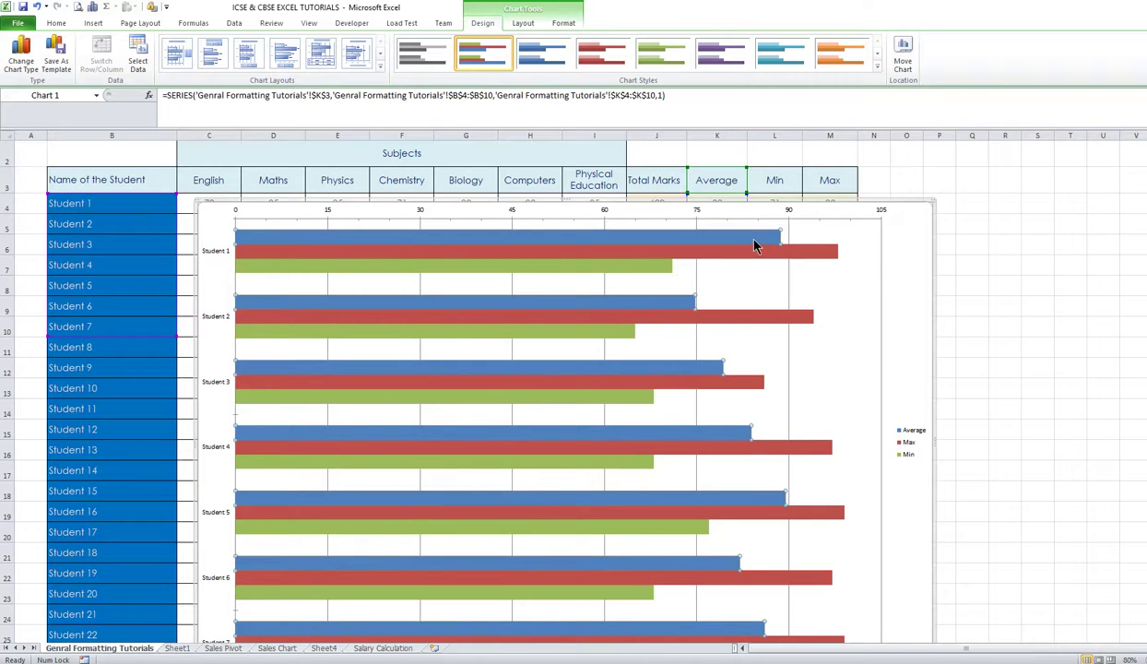
{"action": "right_click", "coordinate": [755, 245]}
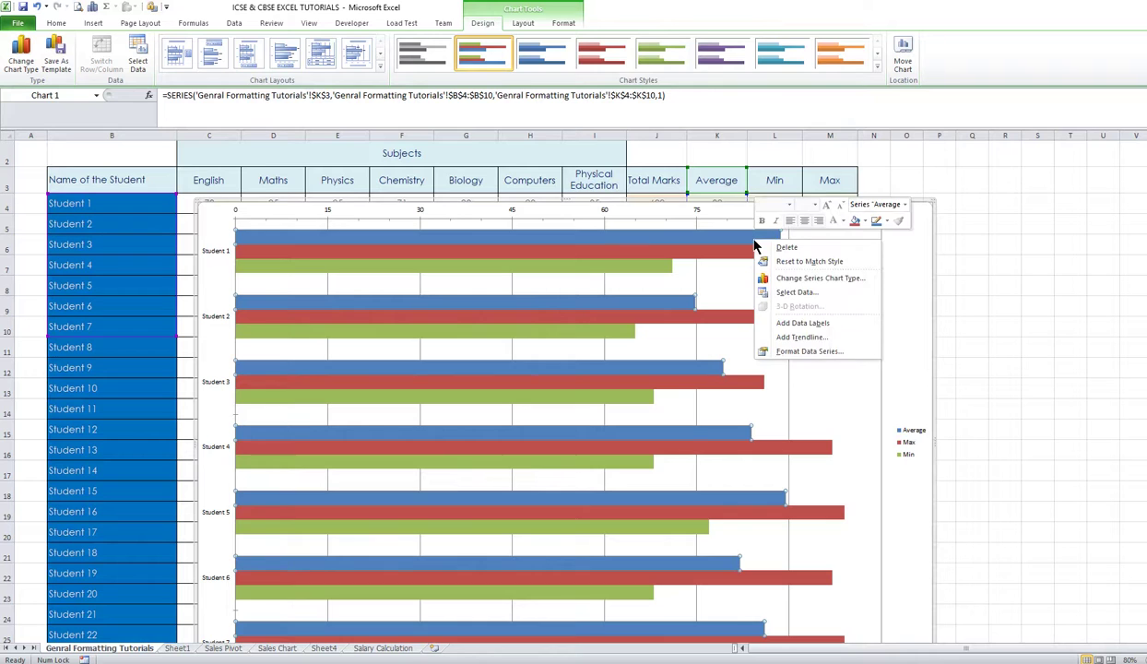
{"action": "left_click", "coordinate": [771, 323]}
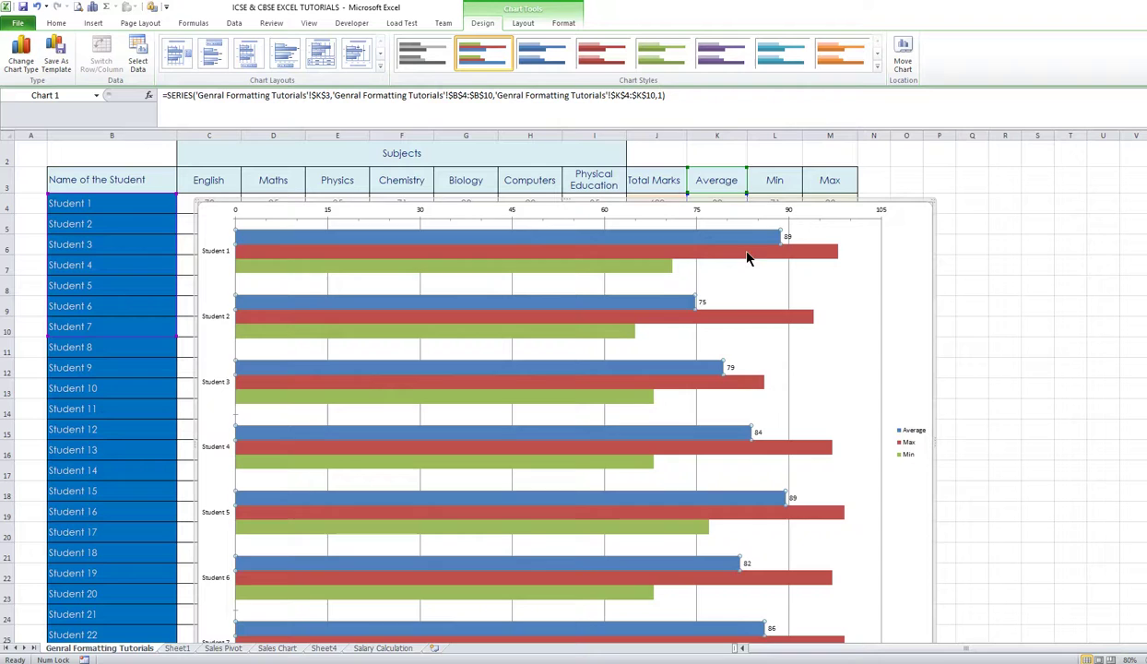
Add data labels to the Max and Min series bars
{"action": "left_click", "coordinate": [817, 252]}
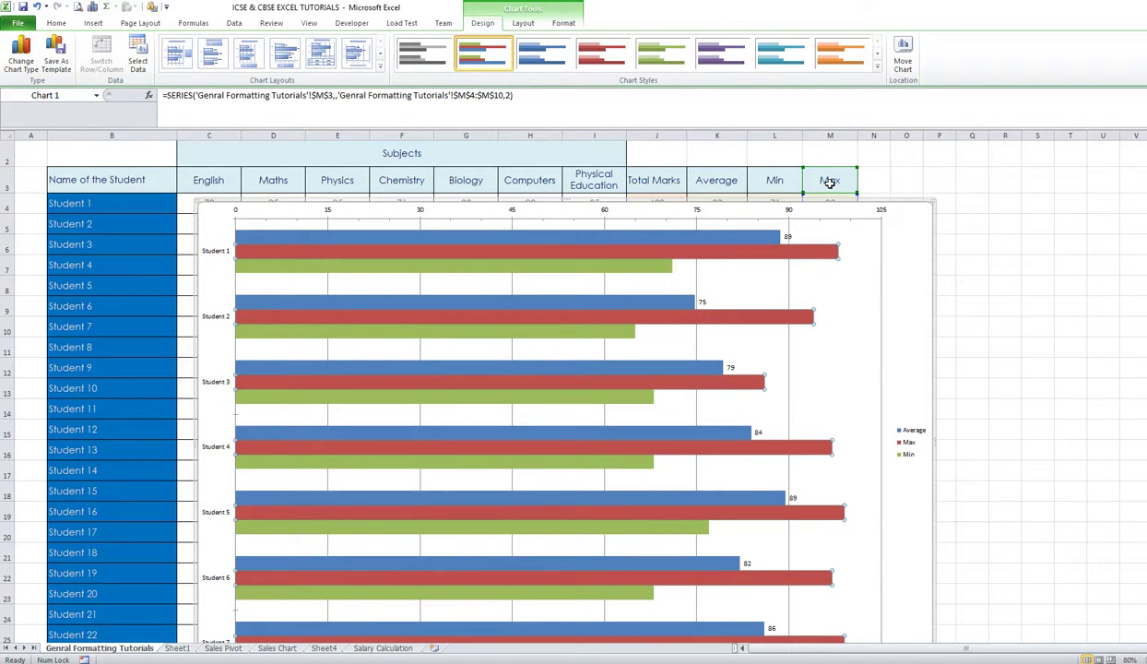
{"action": "right_click", "coordinate": [826, 254]}
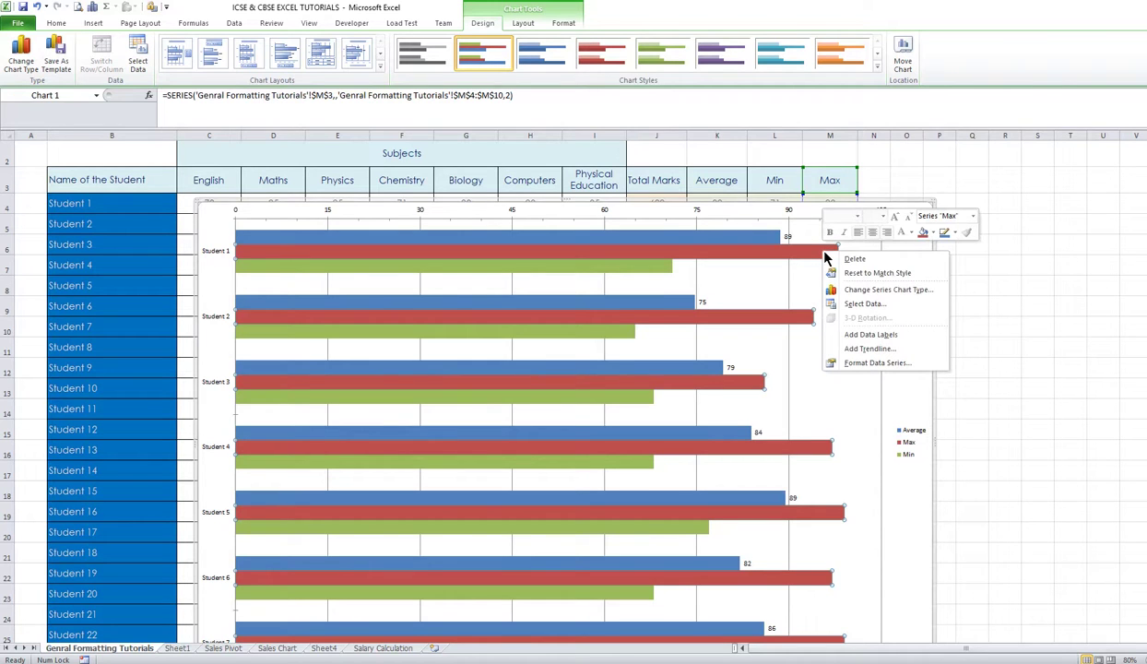
{"action": "left_click", "coordinate": [840, 333]}
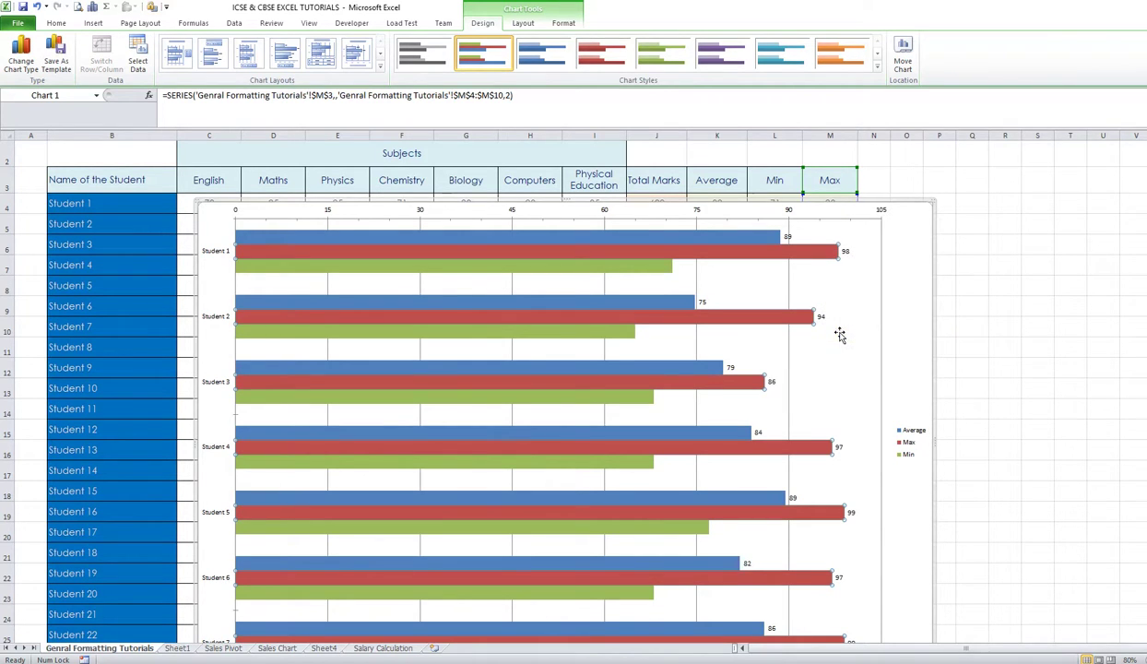
{"action": "left_click", "coordinate": [620, 338]}
{"action": "right_click", "coordinate": [620, 338]}
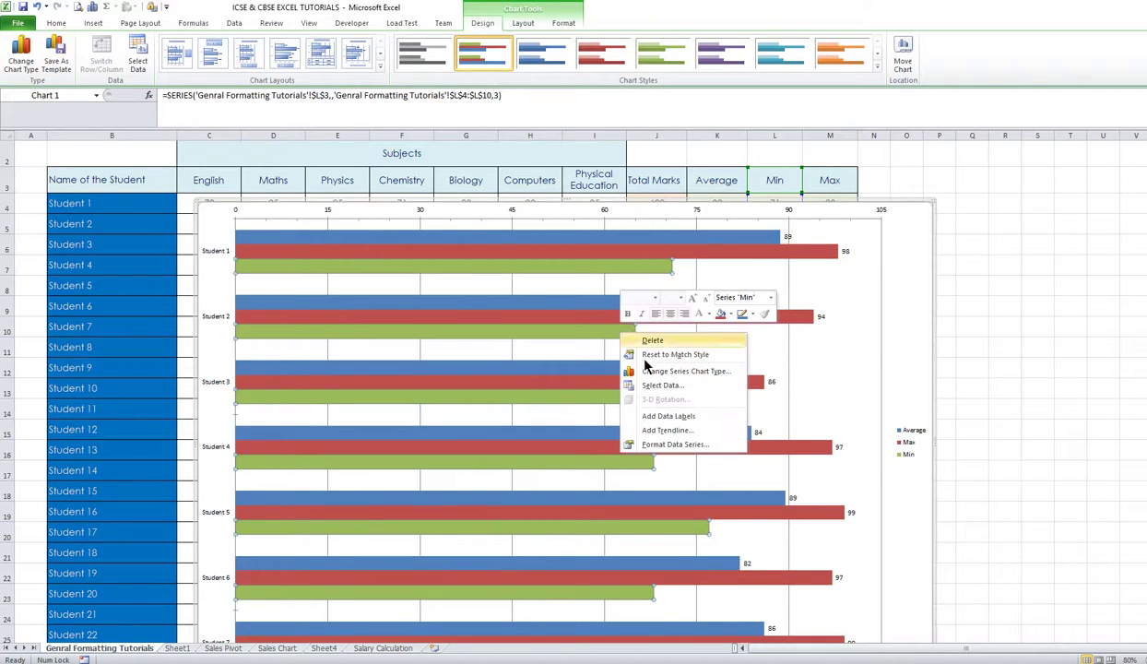
{"action": "left_click", "coordinate": [662, 417]}
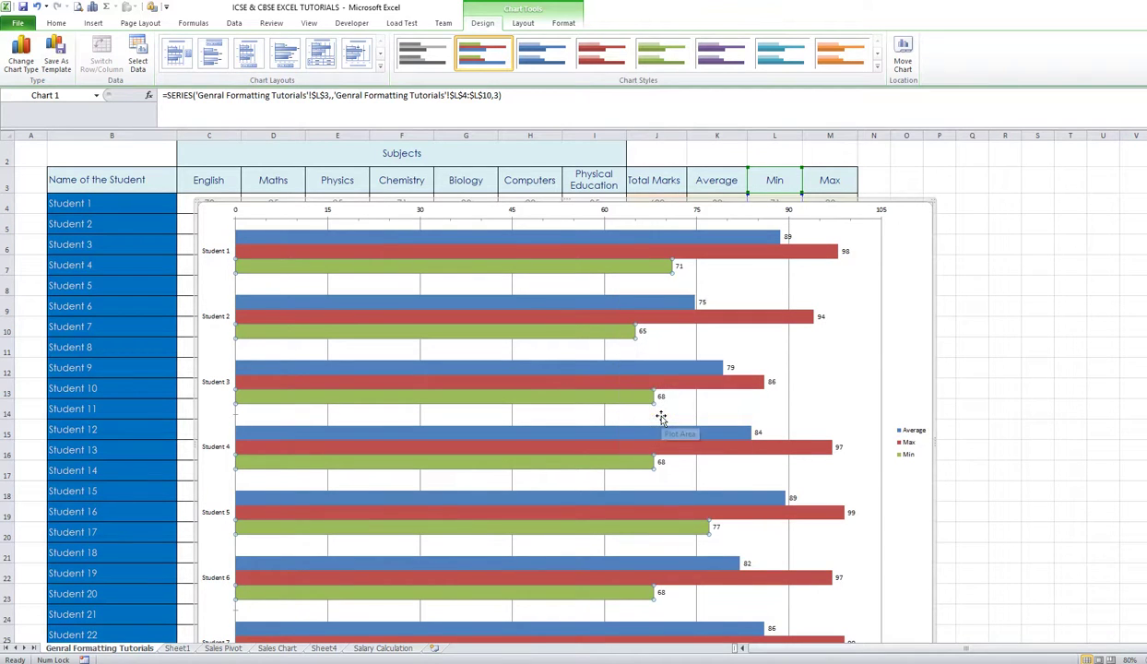
Add a trendline to the Average series, trying the Polynomial, Power and Moving Average types before settling on Exponential
{"action": "right_click", "coordinate": [730, 241]}
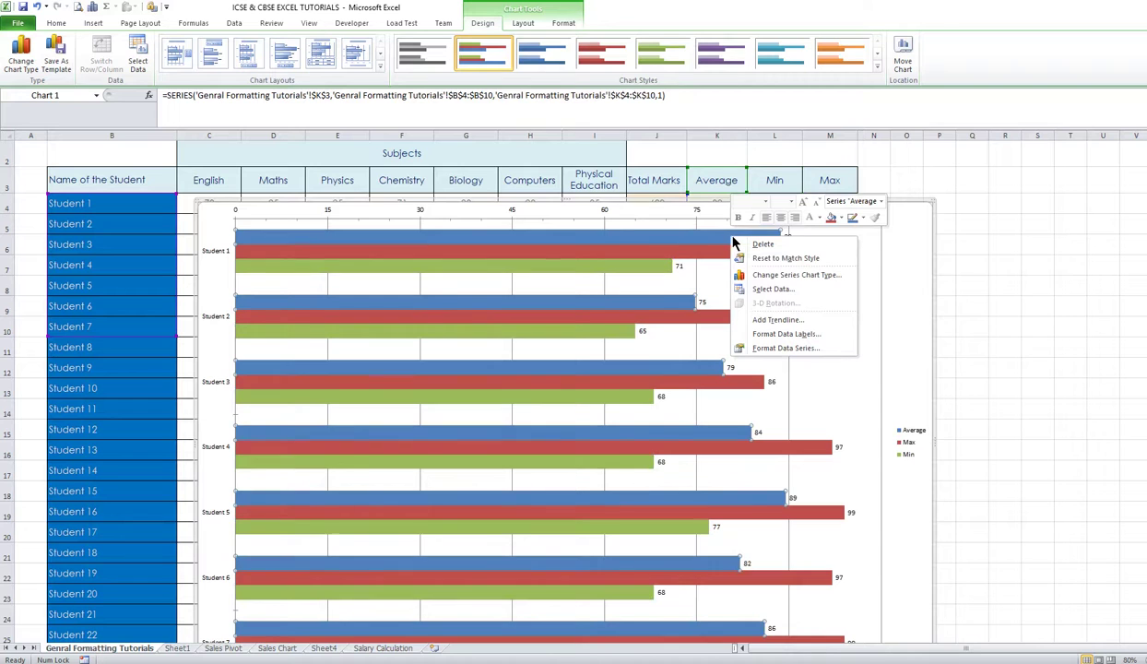
{"action": "left_click", "coordinate": [760, 321]}
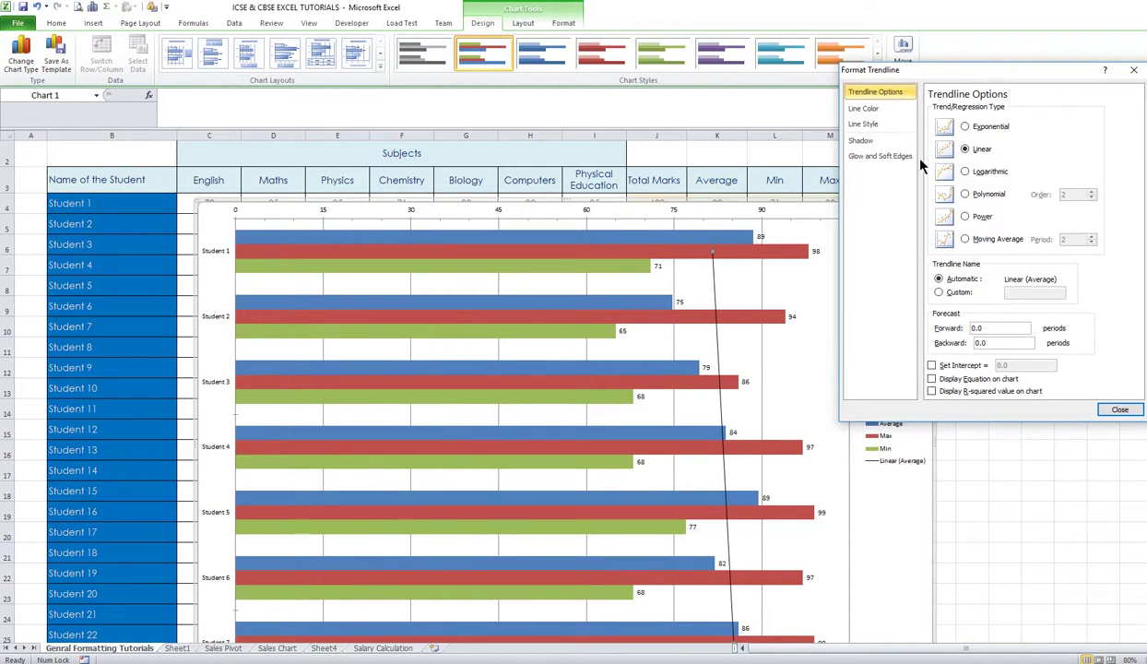
{"action": "left_click", "coordinate": [965, 126]}
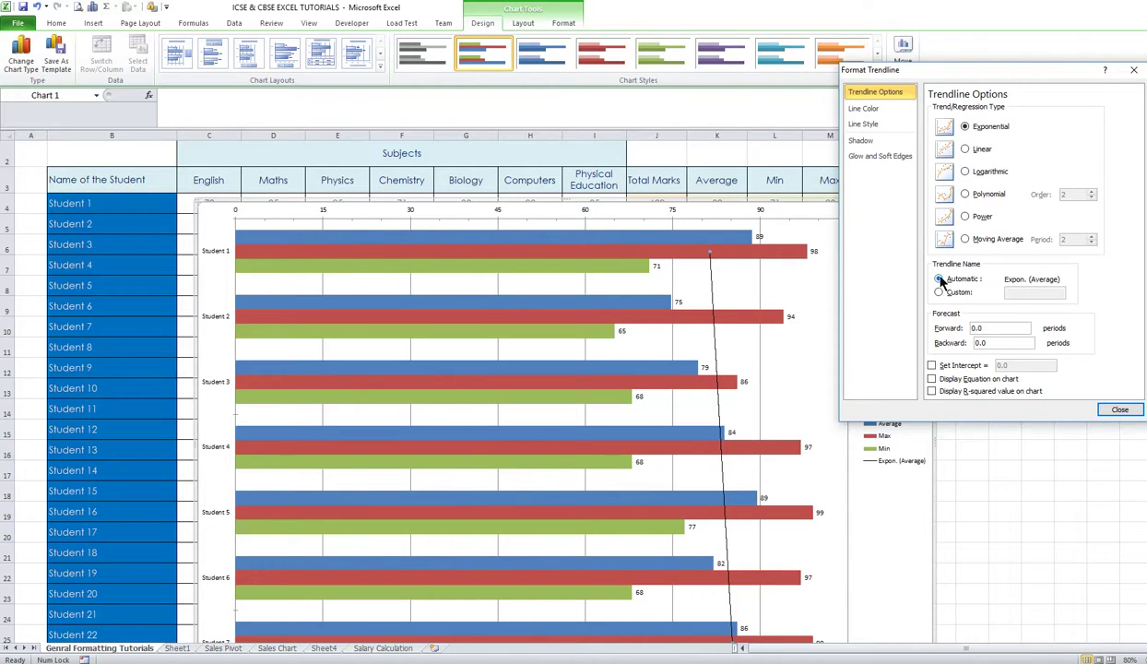
{"action": "left_click", "coordinate": [965, 193]}
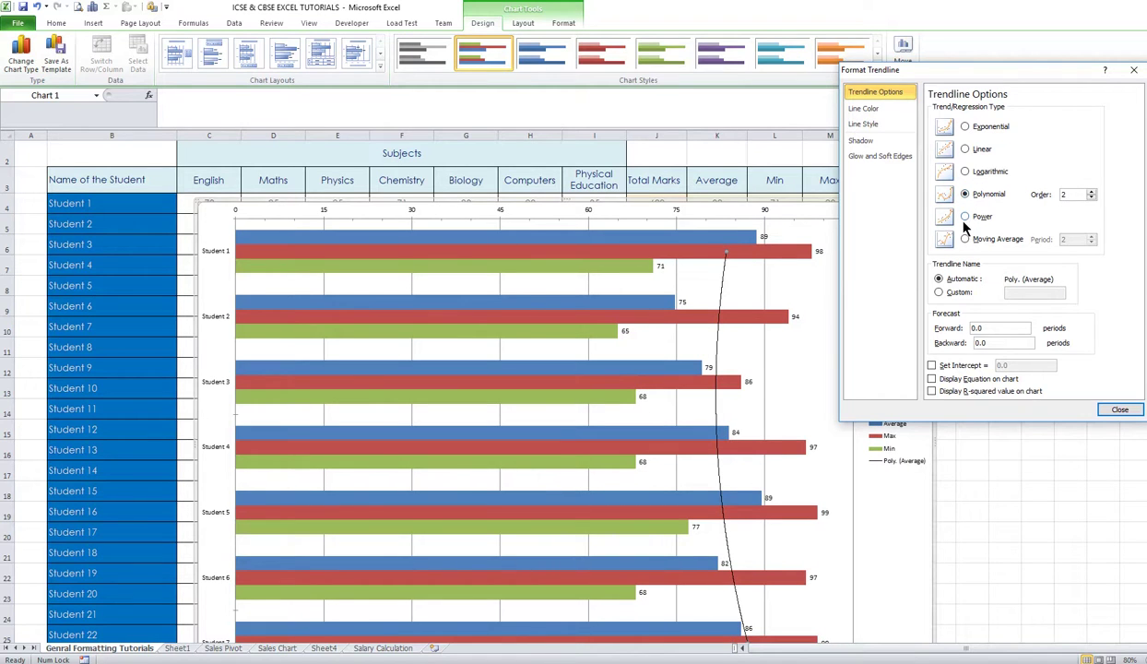
{"action": "left_click", "coordinate": [965, 218]}
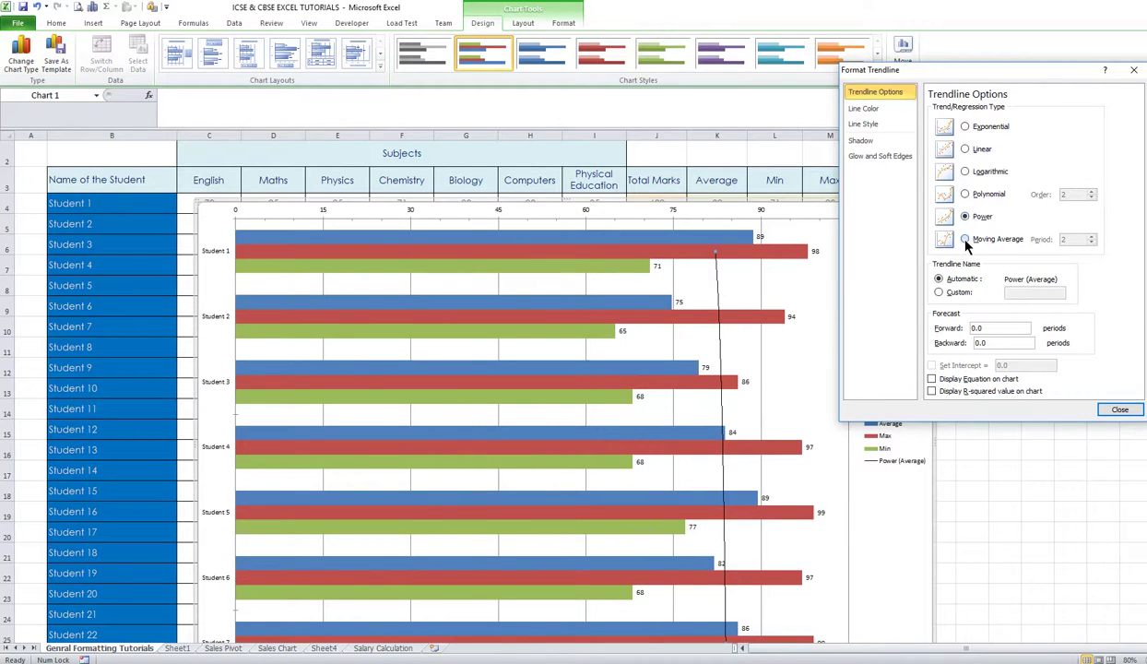
{"action": "left_click", "coordinate": [965, 239]}
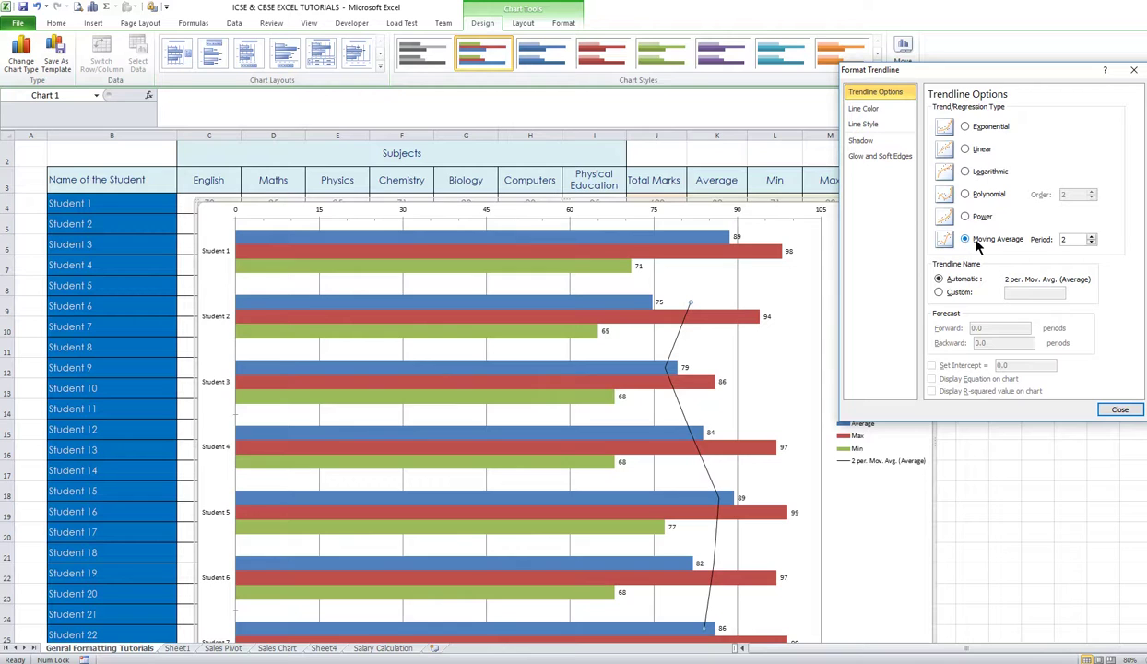
{"action": "left_click", "coordinate": [965, 128]}
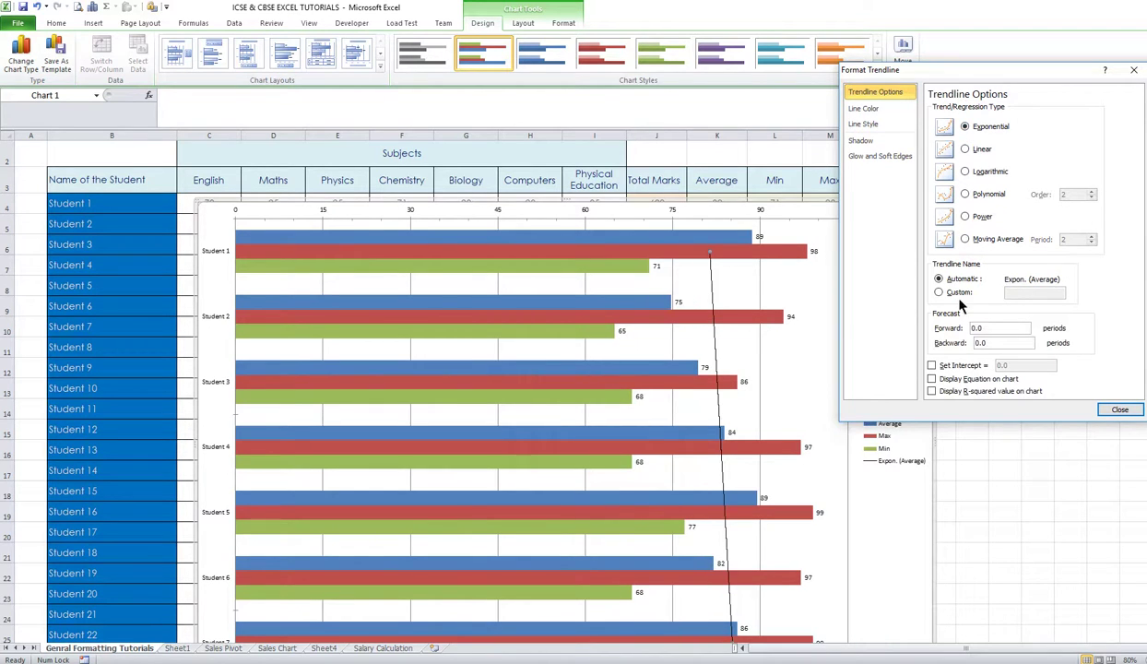
{"action": "left_click", "coordinate": [1119, 411]}
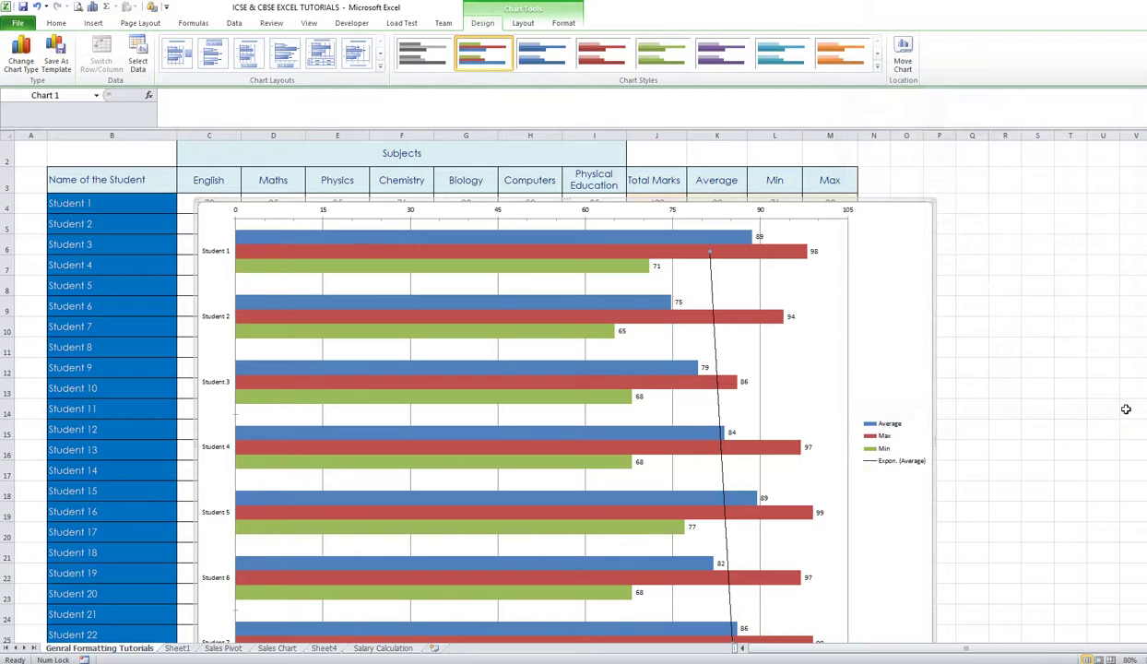
Add an Exponential trendline to the Max series and close its formatting options
{"action": "right_click", "coordinate": [658, 257]}
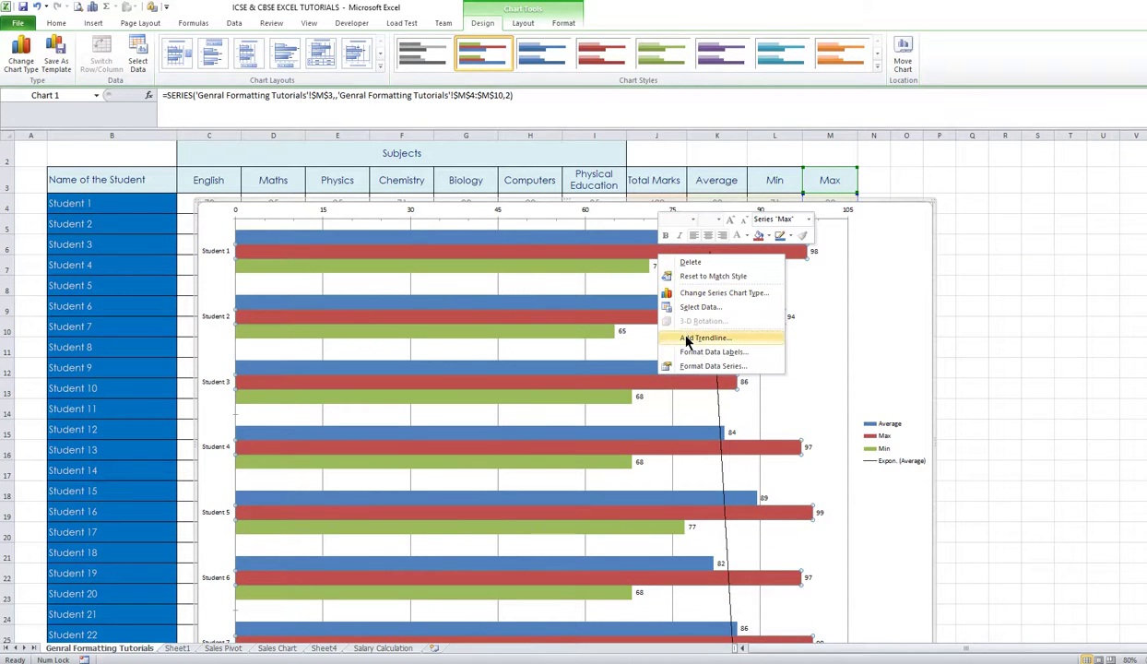
{"action": "left_click", "coordinate": [686, 338]}
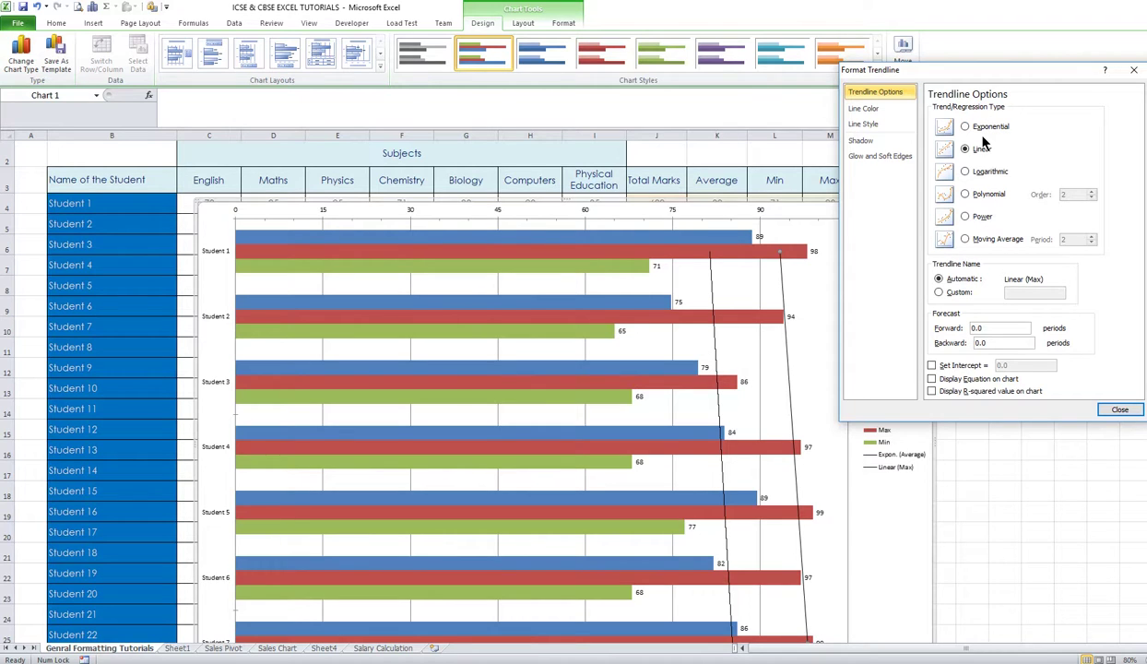
{"action": "left_click", "coordinate": [965, 127]}
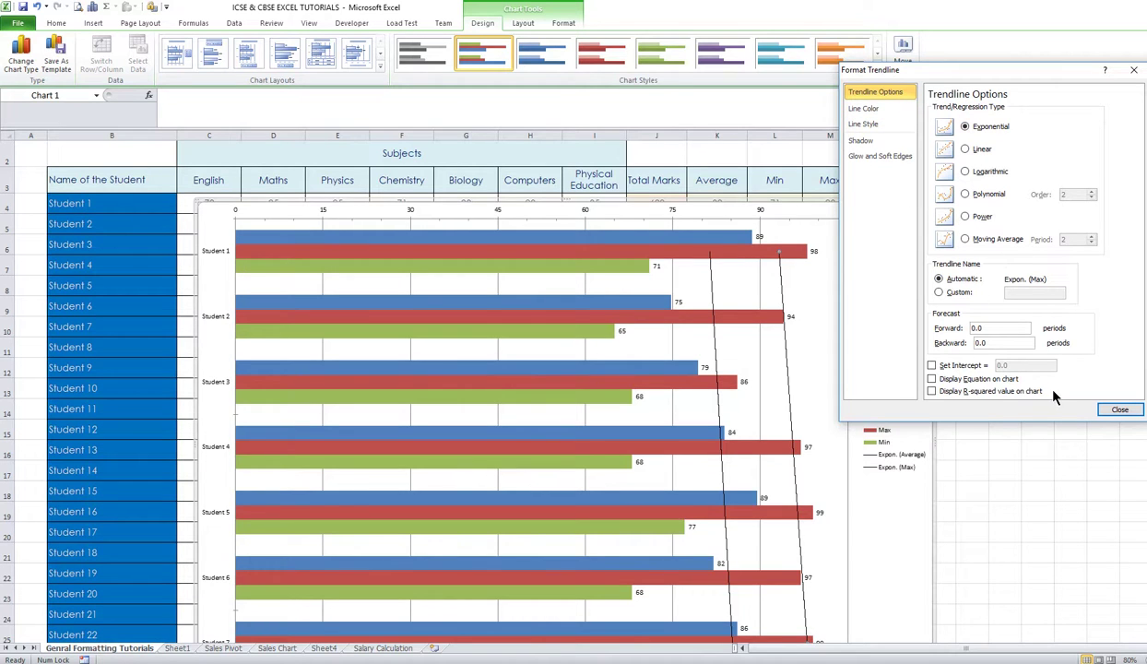
{"action": "left_click", "coordinate": [1116, 408]}
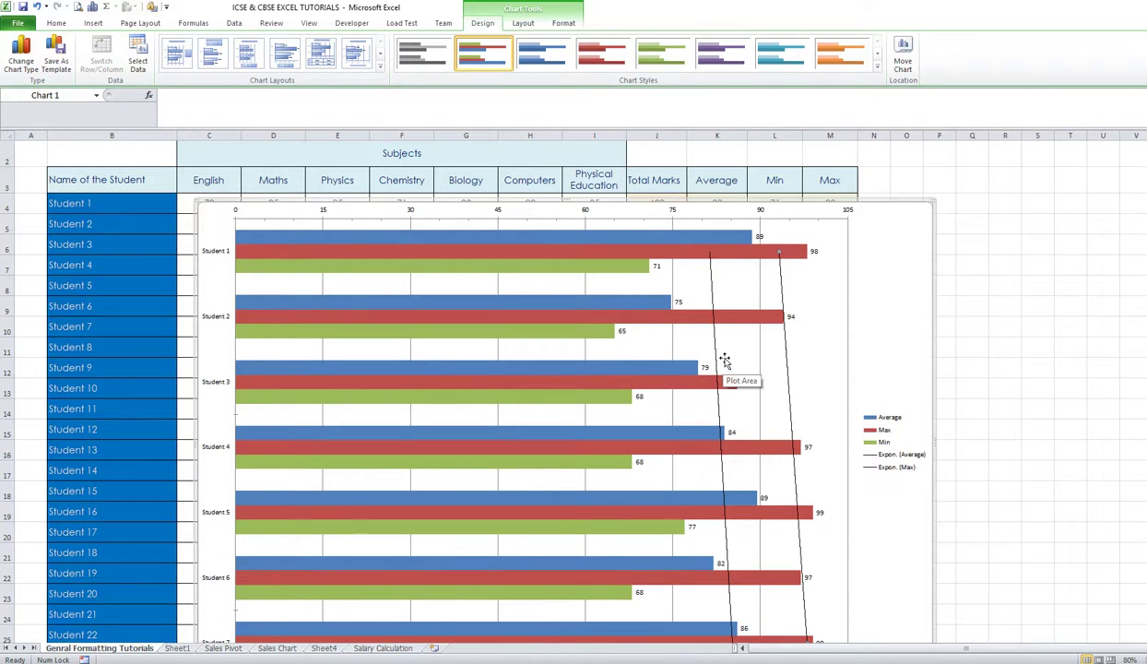
Delete the Average and Max trendlines from the chart
{"action": "left_click", "coordinate": [715, 353]}
{"action": "key", "text": "Delete"}
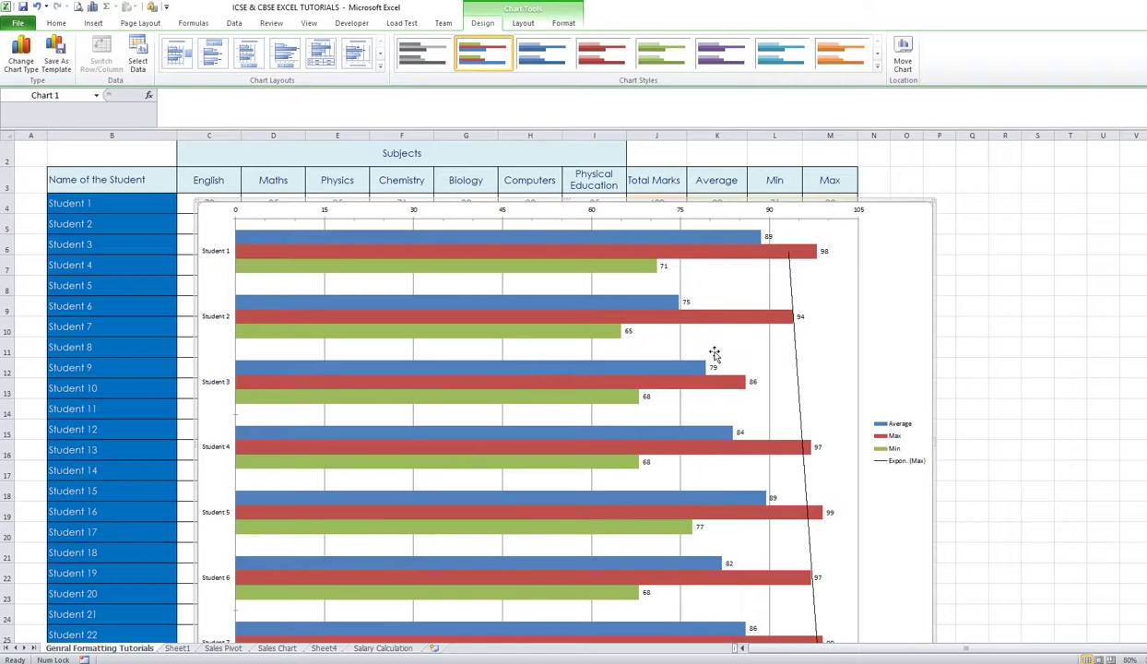
{"action": "left_click", "coordinate": [800, 391]}
{"action": "key", "text": "Delete"}
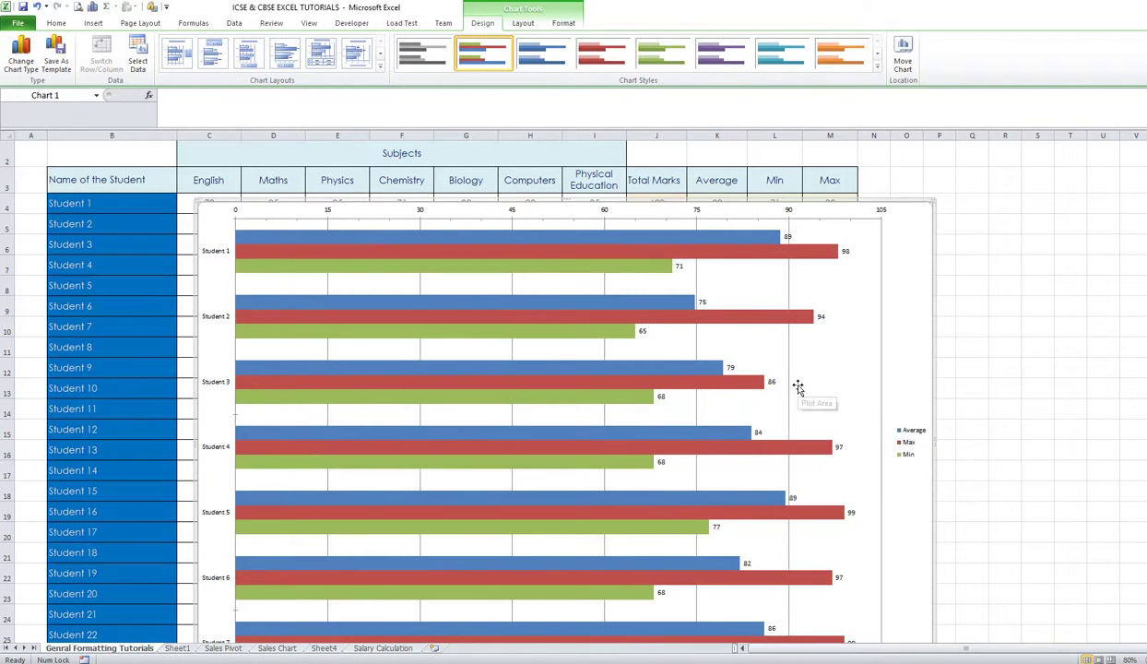
Enlarge the chart by extending its upper-left corner to the start of column B in row 1
{"action": "scroll", "coordinate": [871, 432], "scroll_direction": "down", "scroll_amount": 2}
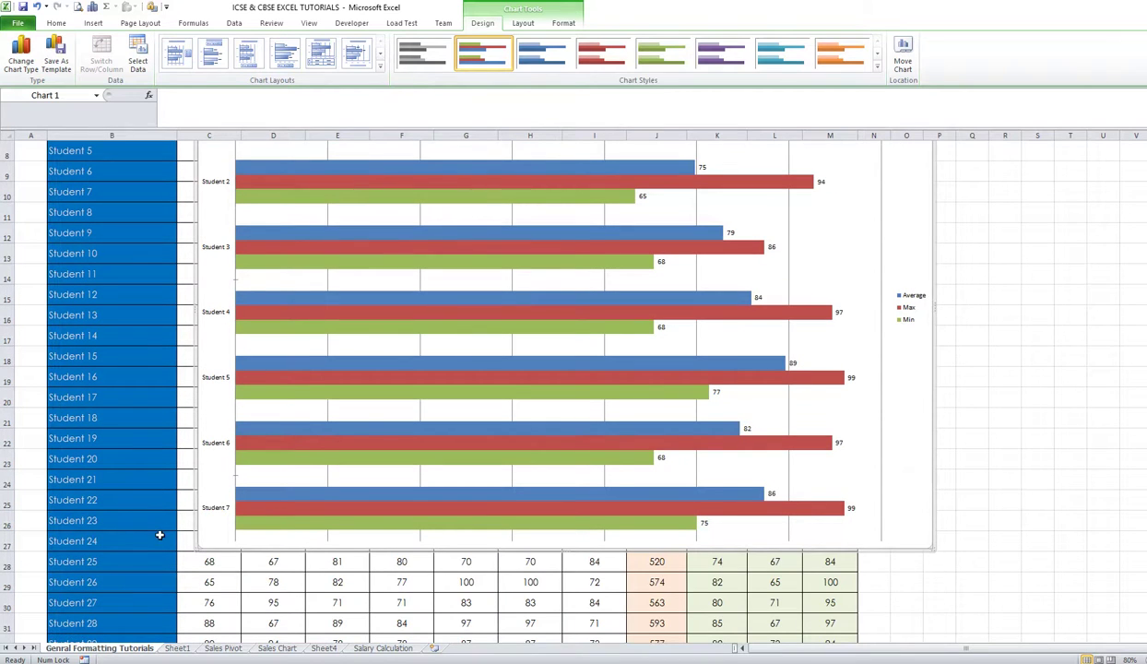
{"action": "scroll", "coordinate": [516, 482], "scroll_direction": "up", "scroll_amount": 3}
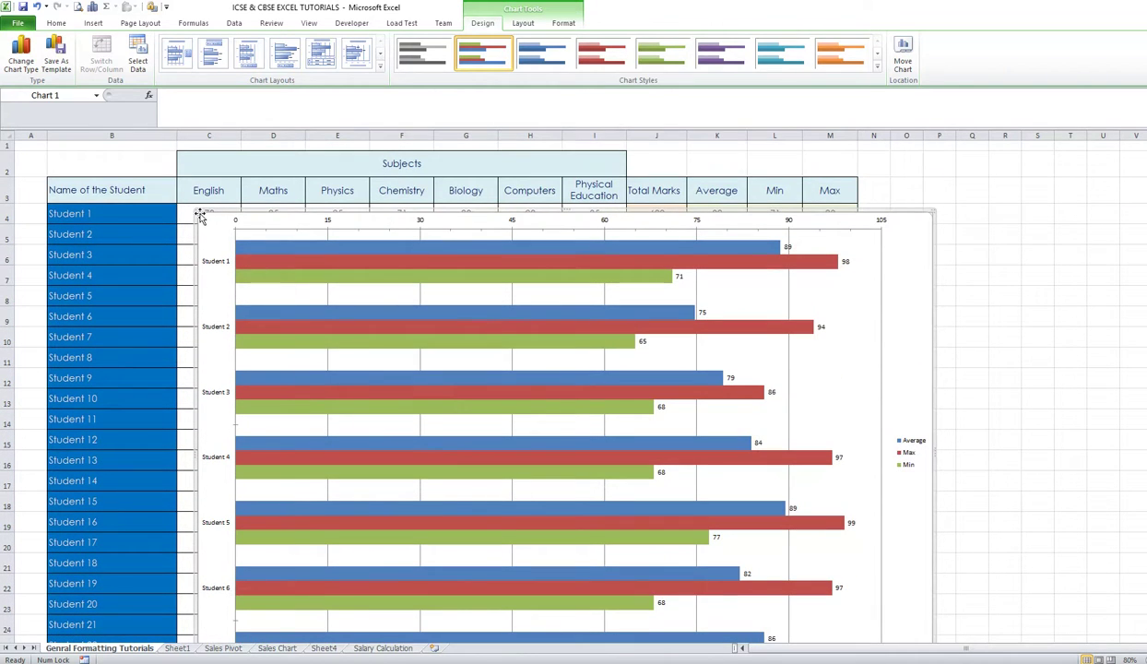
{"action": "left_click_drag", "start_coordinate": [199, 219], "coordinate": [43, 148]}
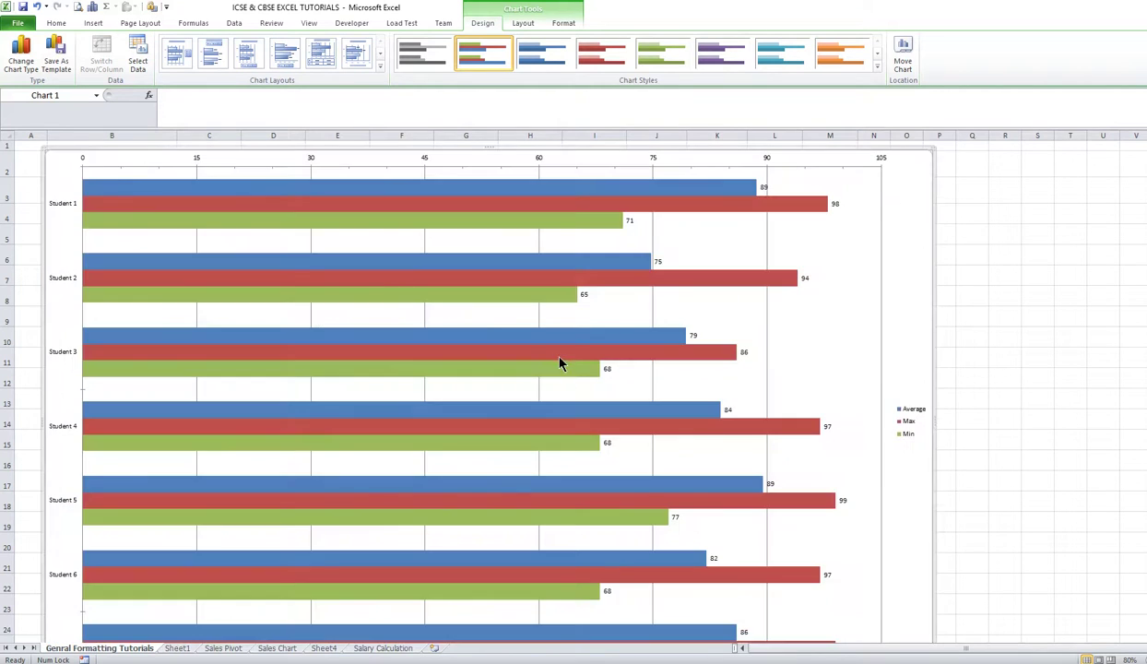
Resize the chart to end at column S and row 22, and apply the chart layout with a title and a data table
{"action": "scroll", "coordinate": [544, 348], "scroll_direction": "down", "scroll_amount": 2}
{"action": "left_click_drag", "start_coordinate": [932, 571], "coordinate": [1045, 475]}
{"action": "scroll", "coordinate": [936, 521], "scroll_direction": "up", "scroll_amount": 2}
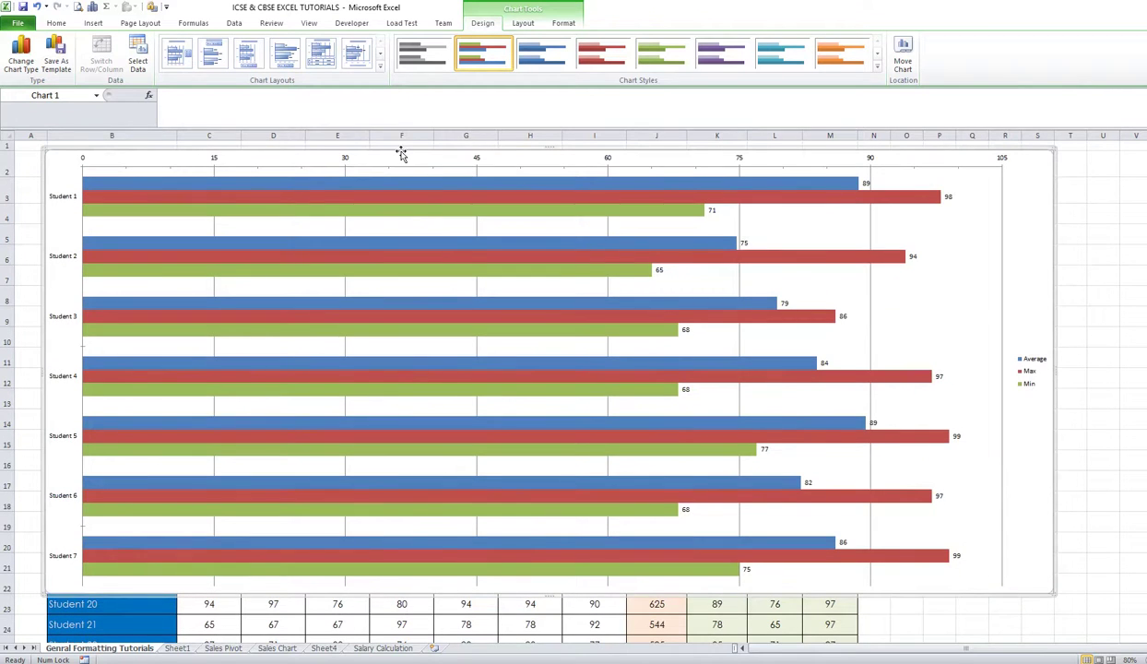
{"action": "left_click", "coordinate": [320, 58]}
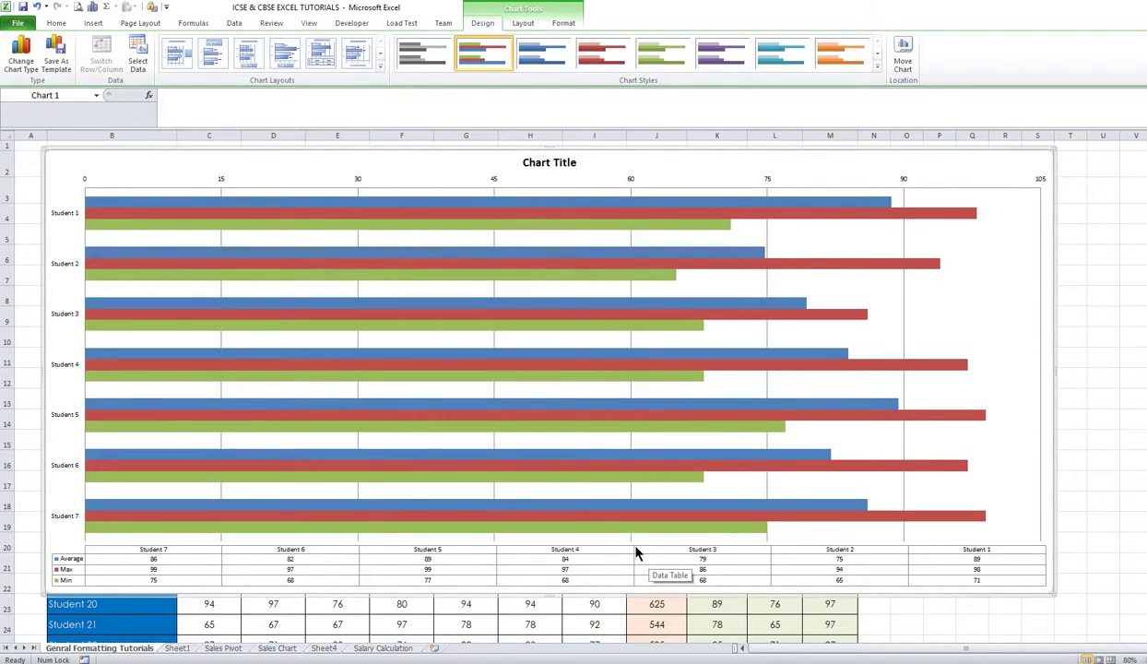
{"action": "left_click", "coordinate": [699, 211]}
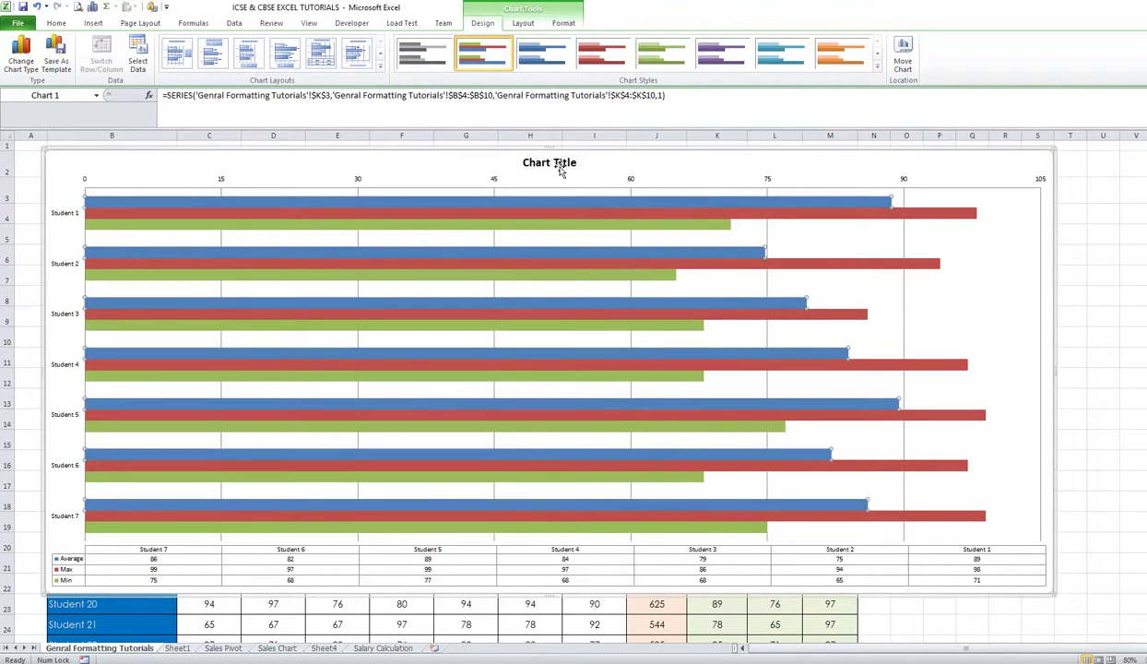
Replace the chart title with "Average, Min, MAx Marks of the Students" and extend the chart's lower edge to the end of row 23
{"action": "left_click", "coordinate": [524, 163]}
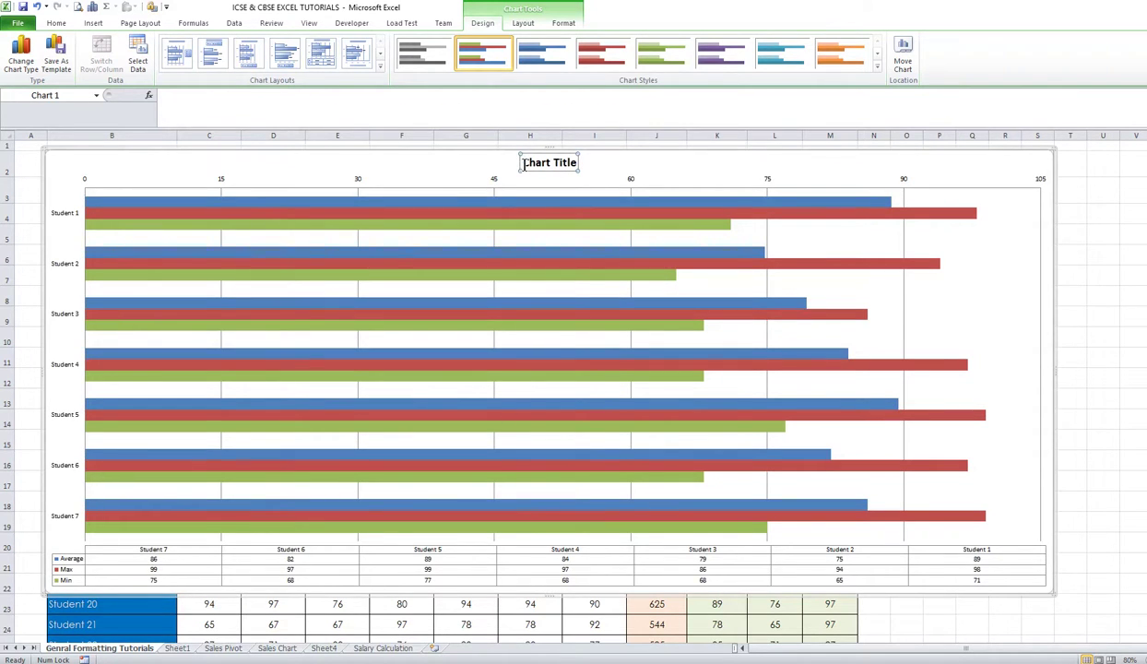
{"action": "left_click_drag", "start_coordinate": [523, 163], "coordinate": [579, 167]}
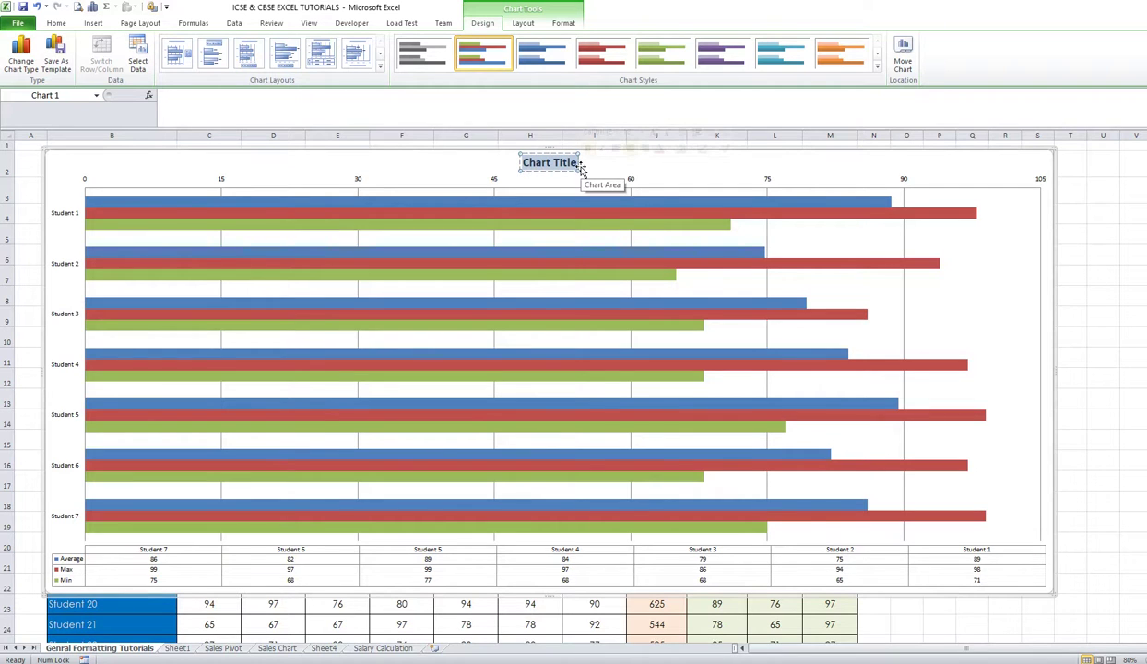
{"action": "type", "text": "Ave"}
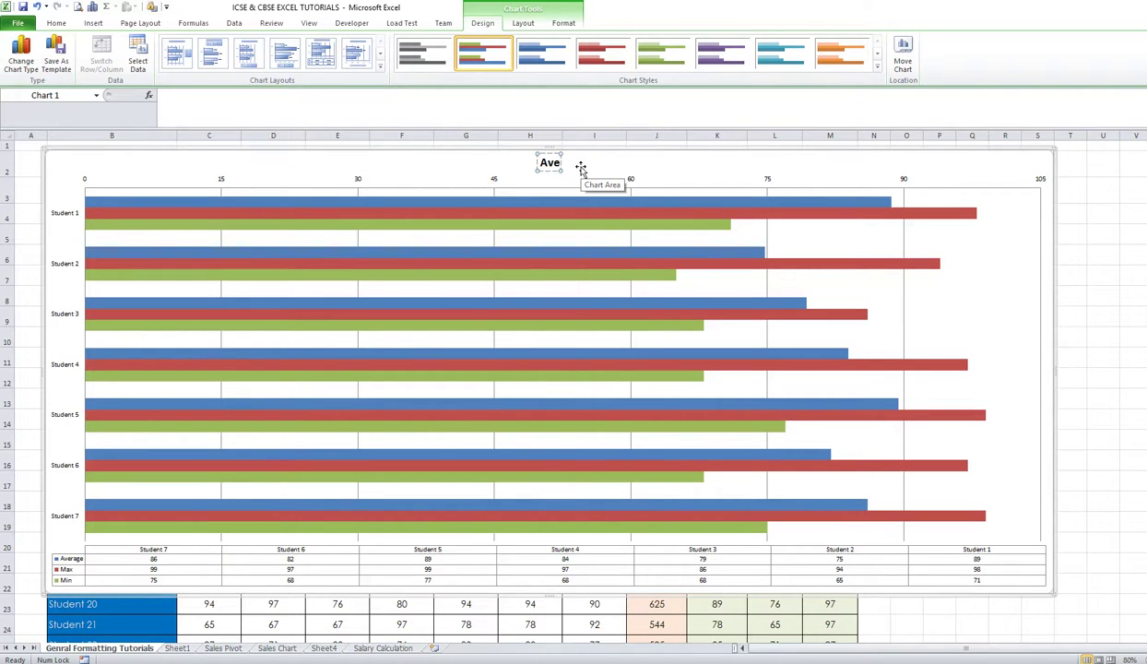
{"action": "type", "text": "rage,  Mi"}
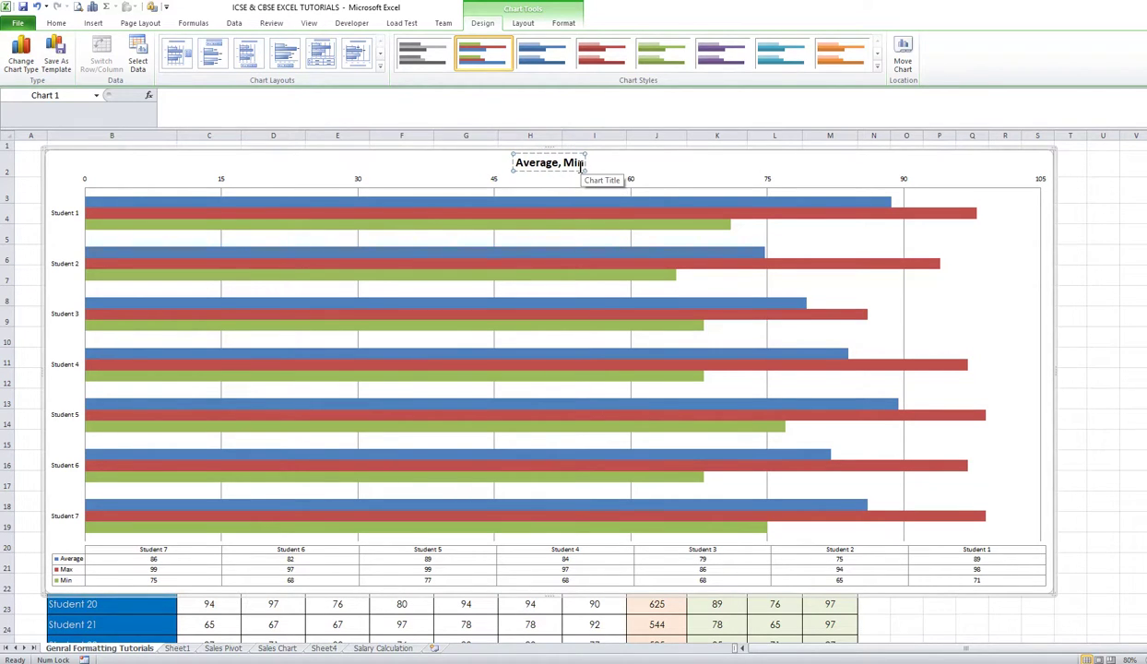
{"action": "type", "text": "n, MAx"}
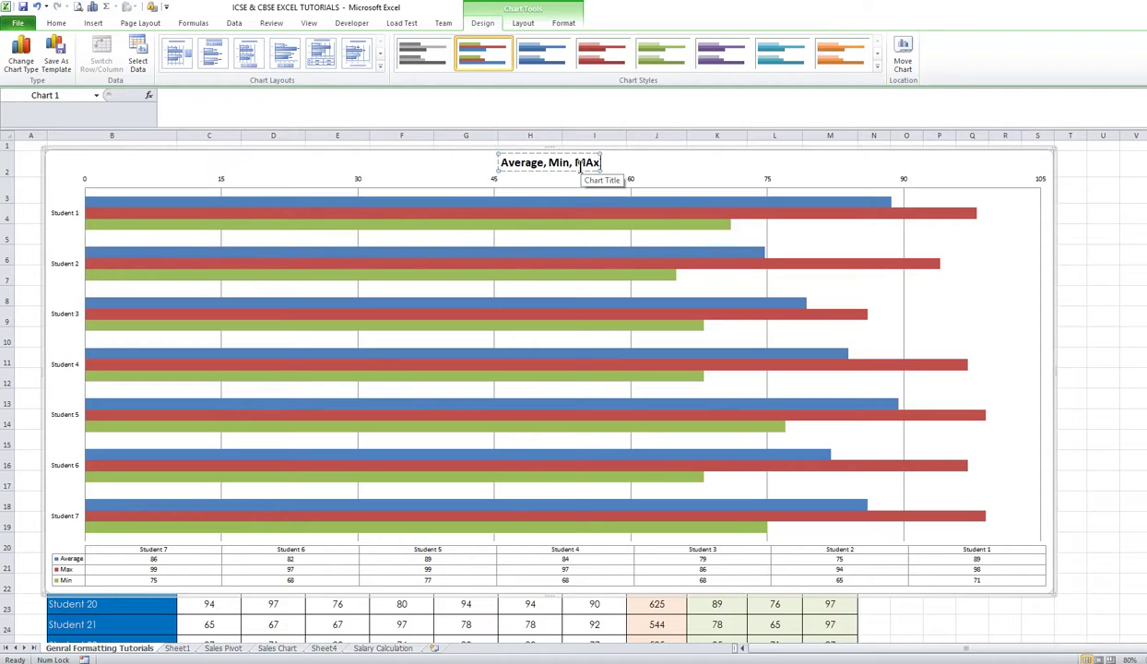
{"action": "type", "text": " Marks o"}
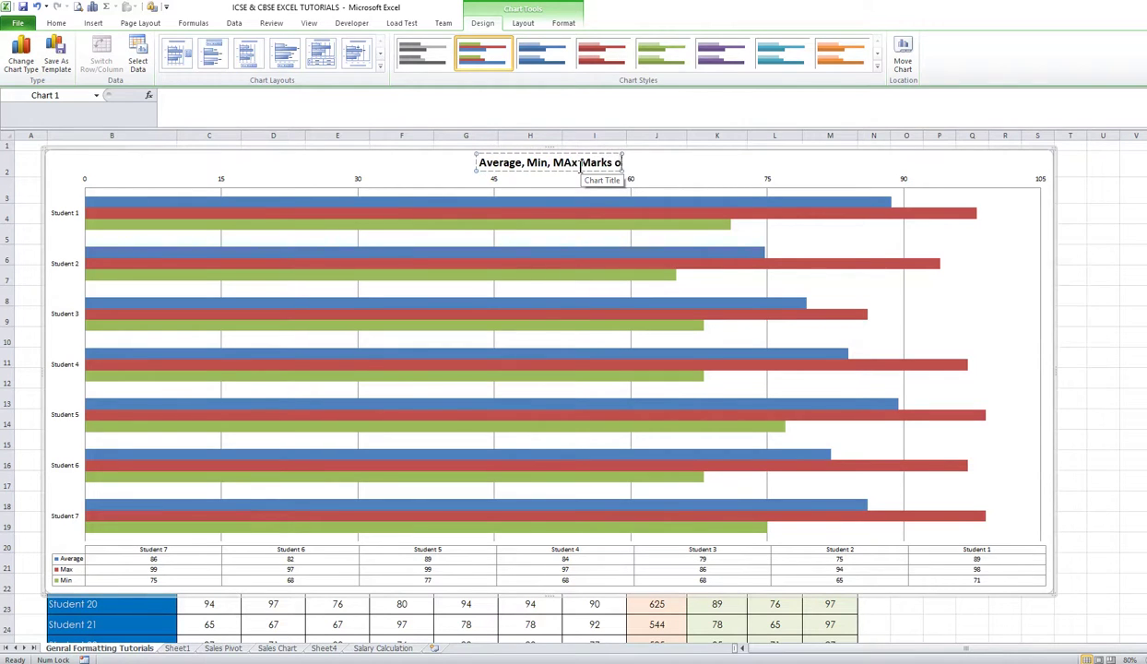
{"action": "type", "text": "f the Stud"}
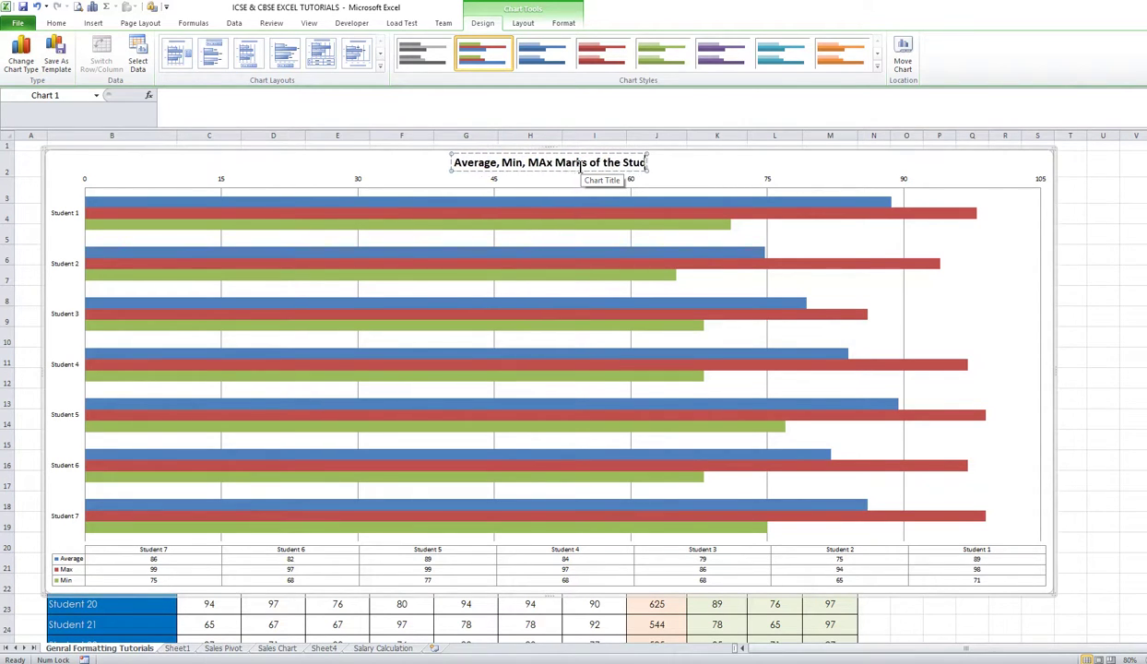
{"action": "type", "text": "ents"}
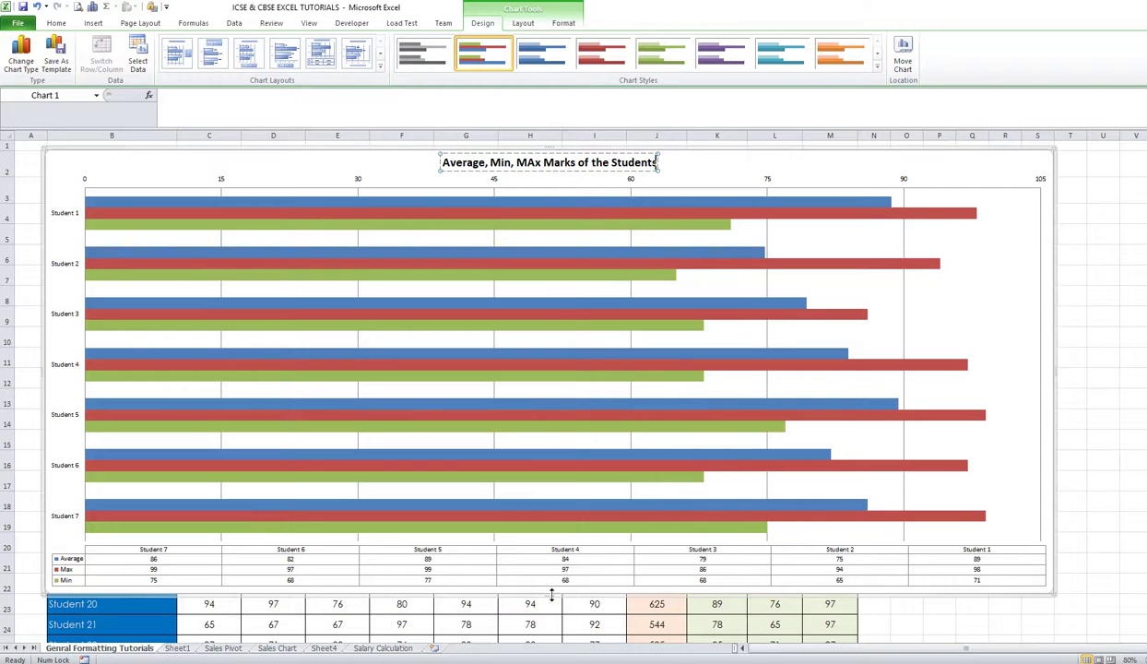
{"action": "left_click_drag", "start_coordinate": [551, 594], "coordinate": [551, 613]}
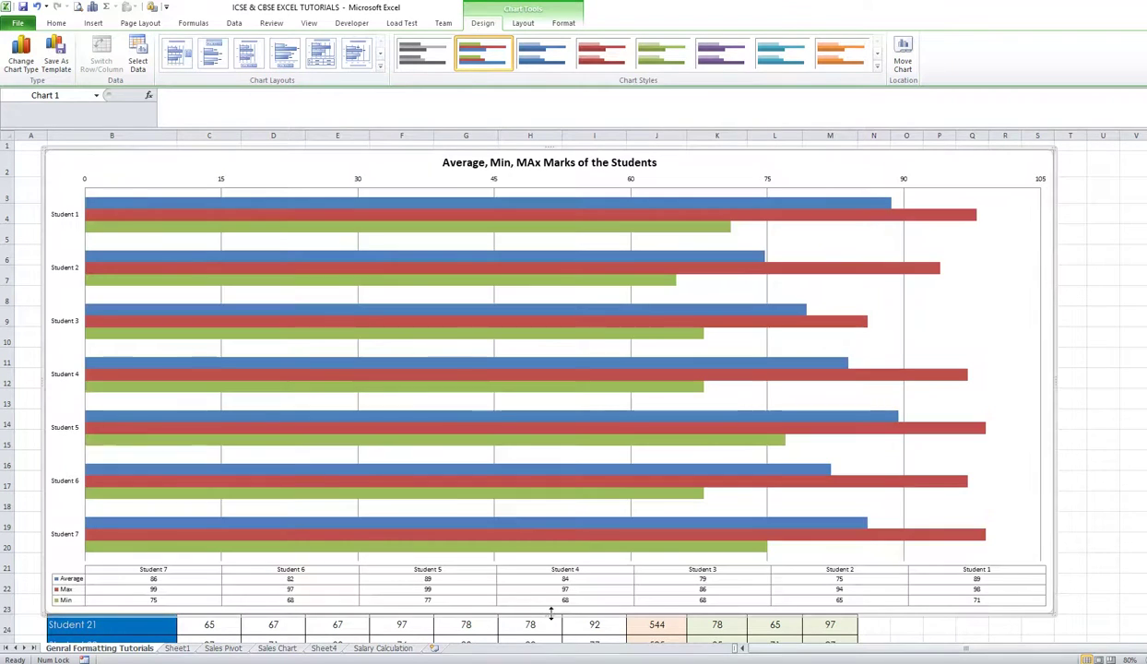